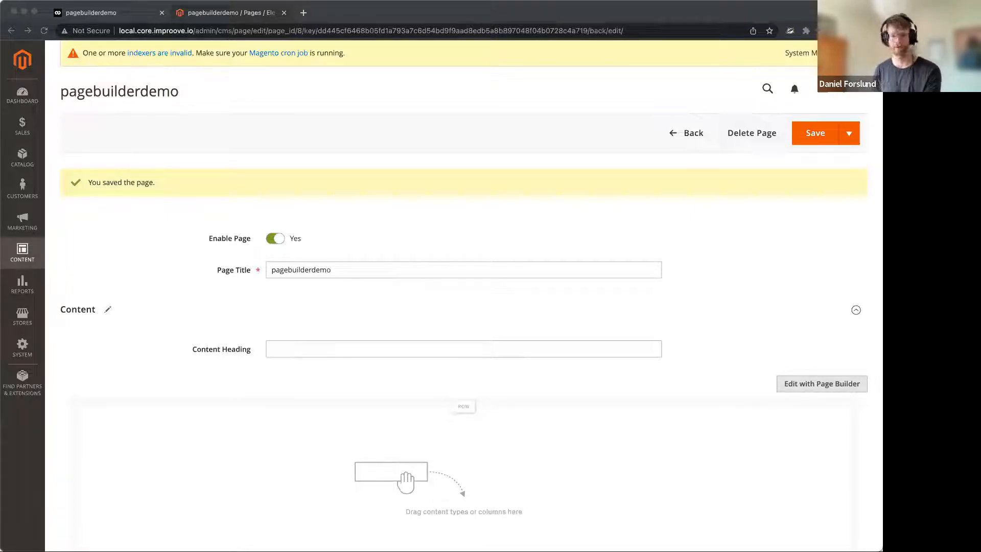
Step: Open the pagebuilderdemo page's content in Page Builder and delete the existing empty row
{"action": "left_click", "coordinate": [716, 305]}
{"action": "scroll", "coordinate": [717, 305], "scroll_direction": "down", "scroll_amount": 1}
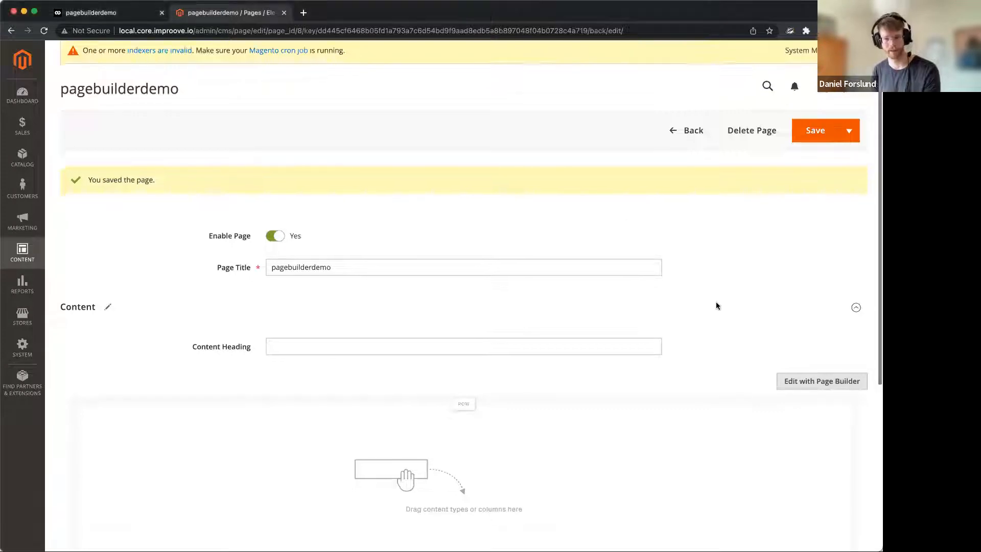
{"action": "scroll", "coordinate": [716, 305], "scroll_direction": "down", "scroll_amount": 5}
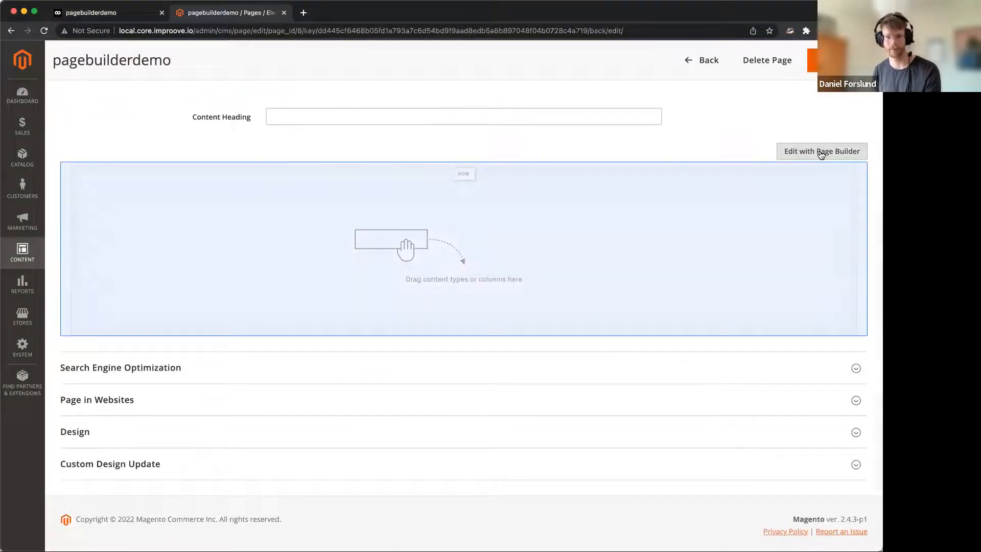
{"action": "left_click", "coordinate": [820, 151]}
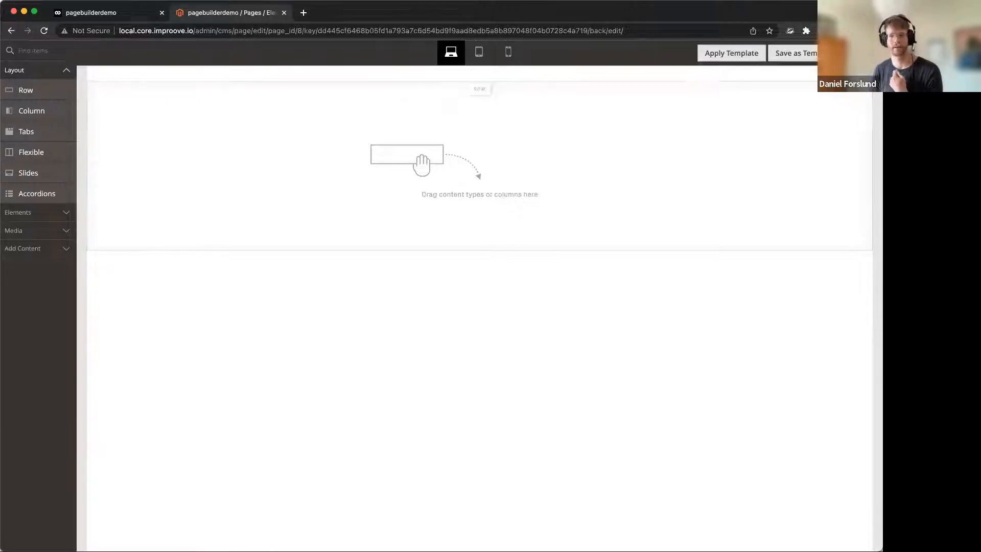
{"action": "left_click", "coordinate": [864, 53]}
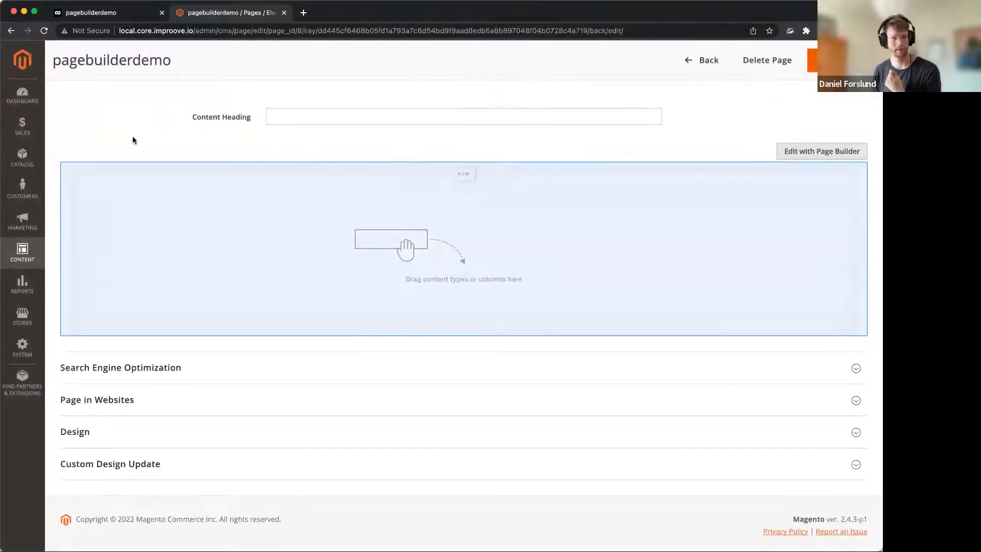
{"action": "scroll", "coordinate": [240, 175], "scroll_direction": "up", "scroll_amount": 3}
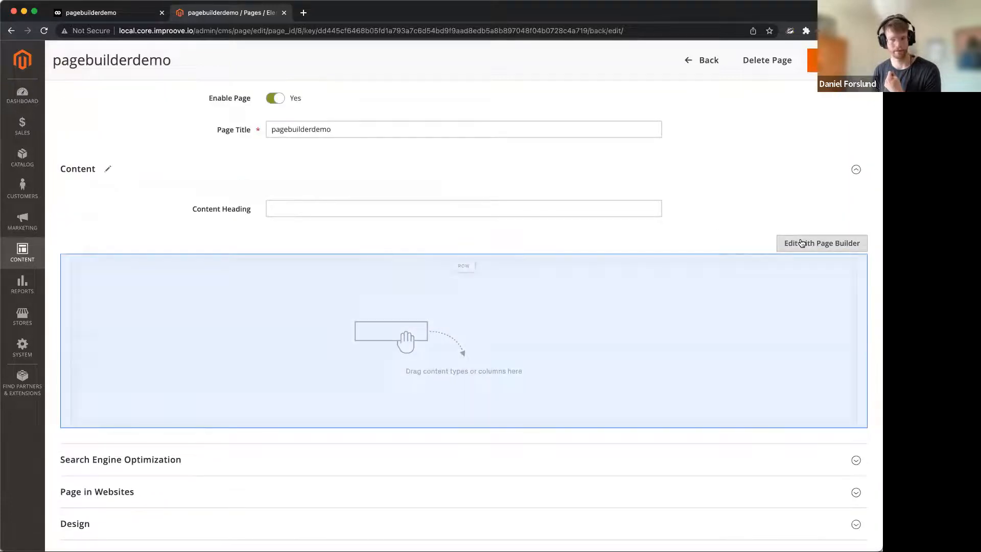
{"action": "left_click", "coordinate": [801, 243]}
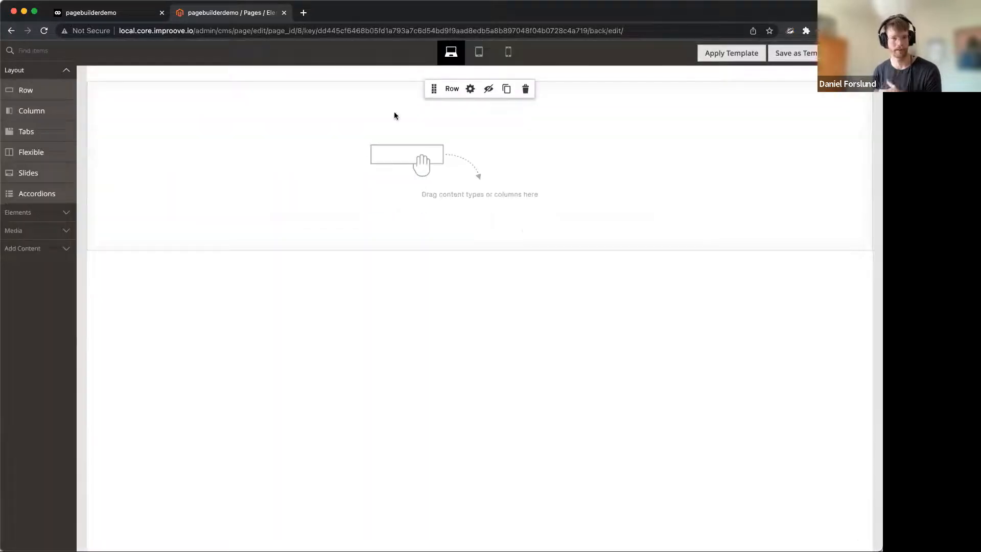
{"action": "left_click", "coordinate": [526, 90]}
{"action": "left_click", "coordinate": [740, 158]}
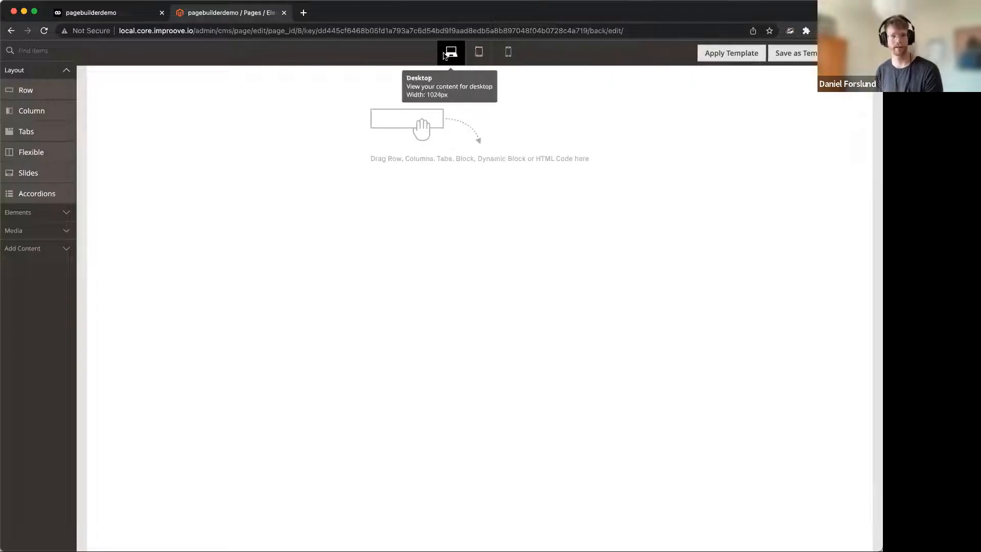
Step: Preview the empty canvas at tablet and mobile widths and return to the desktop view
{"action": "left_click", "coordinate": [479, 54]}
{"action": "left_click", "coordinate": [507, 54]}
{"action": "left_click", "coordinate": [479, 54]}
{"action": "left_click", "coordinate": [463, 58]}
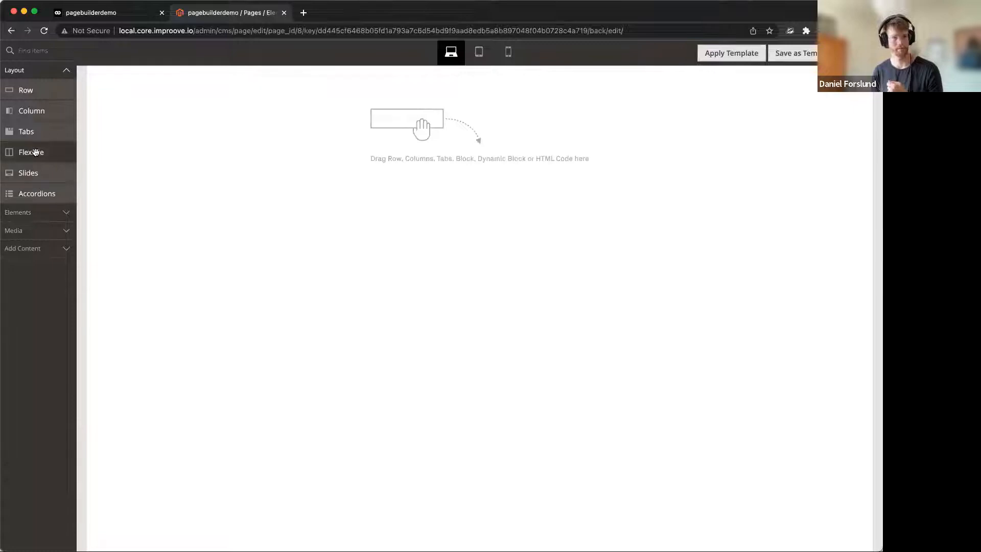
Step: Add a Flexible layout section to the empty page canvas and briefly open its heading for editing
{"action": "left_click_drag", "start_coordinate": [35, 152], "coordinate": [350, 212]}
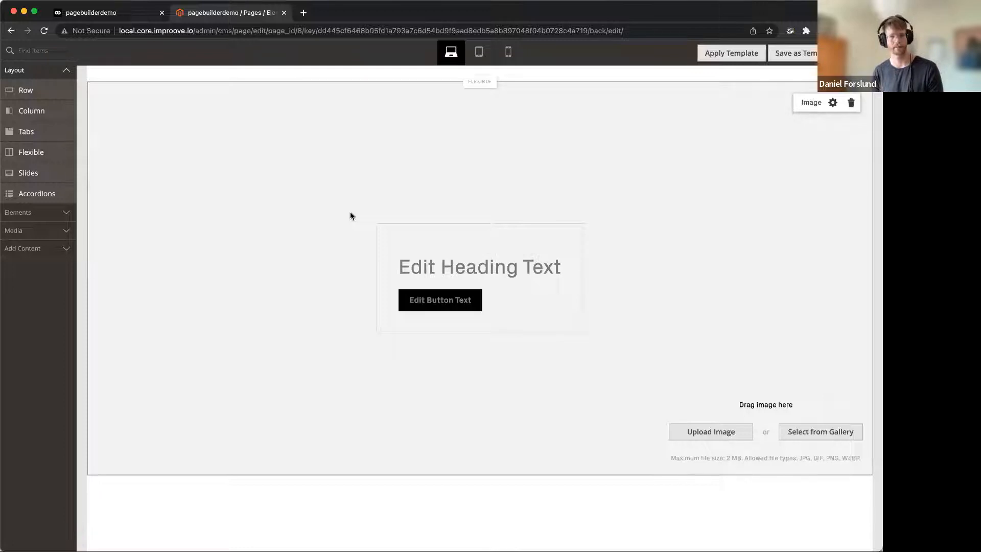
{"action": "left_click", "coordinate": [435, 254]}
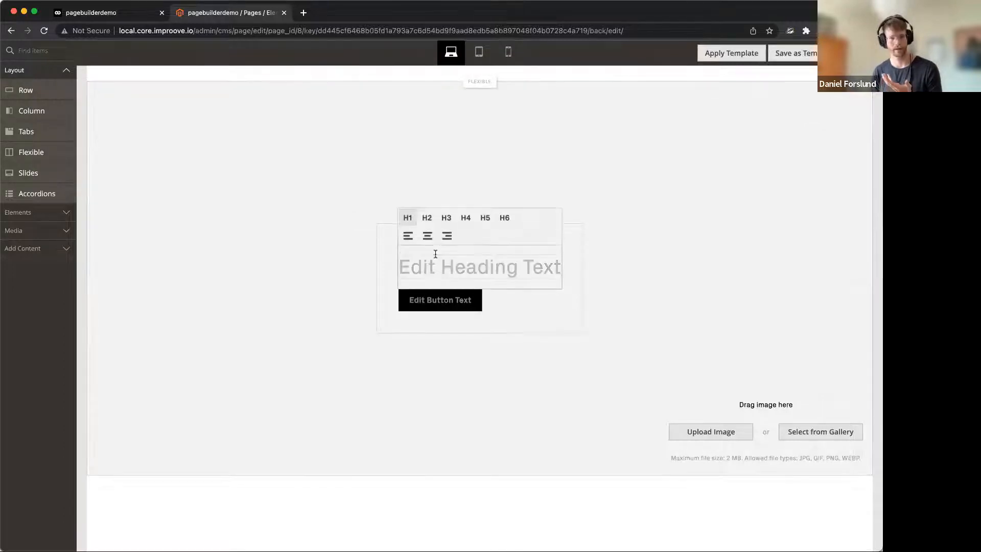
{"action": "left_click", "coordinate": [500, 304]}
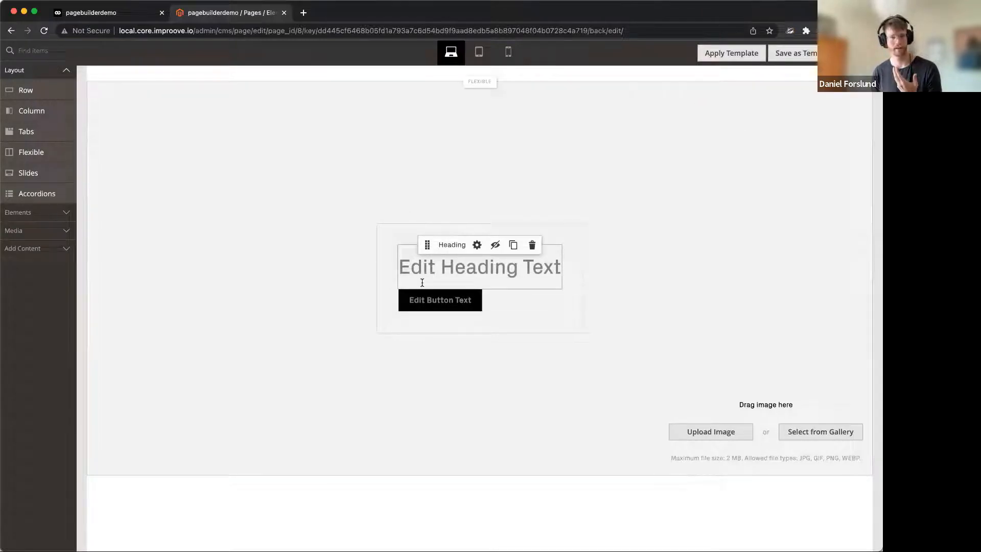
Step: Add a Text element between the heading and the button in the Flexible section
{"action": "left_click", "coordinate": [41, 214]}
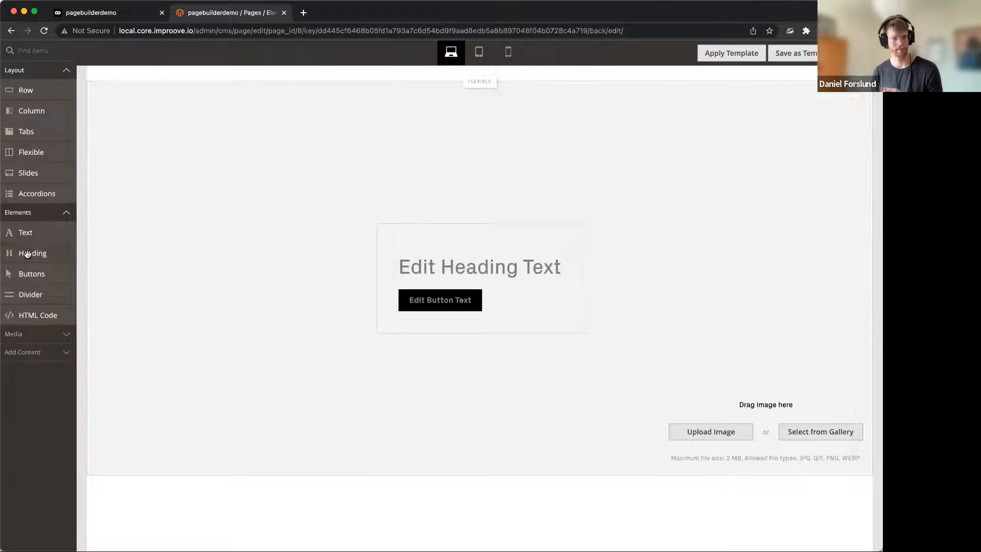
{"action": "left_click_drag", "start_coordinate": [26, 232], "coordinate": [463, 281]}
{"action": "left_click", "coordinate": [578, 314]}
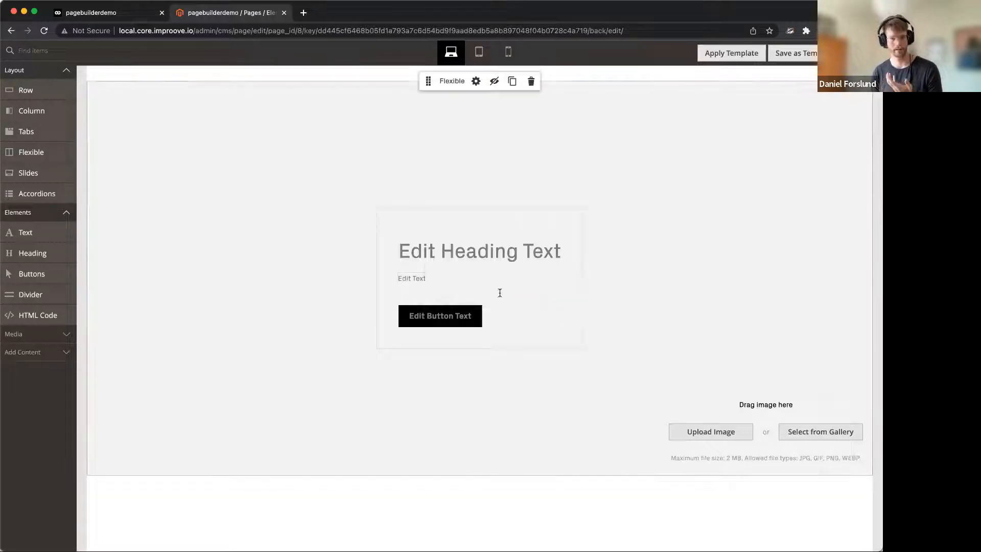
Step: Delete the added text and the button from the Flexible section, keeping only the heading
{"action": "left_click", "coordinate": [508, 300]}
{"action": "left_click", "coordinate": [529, 278]}
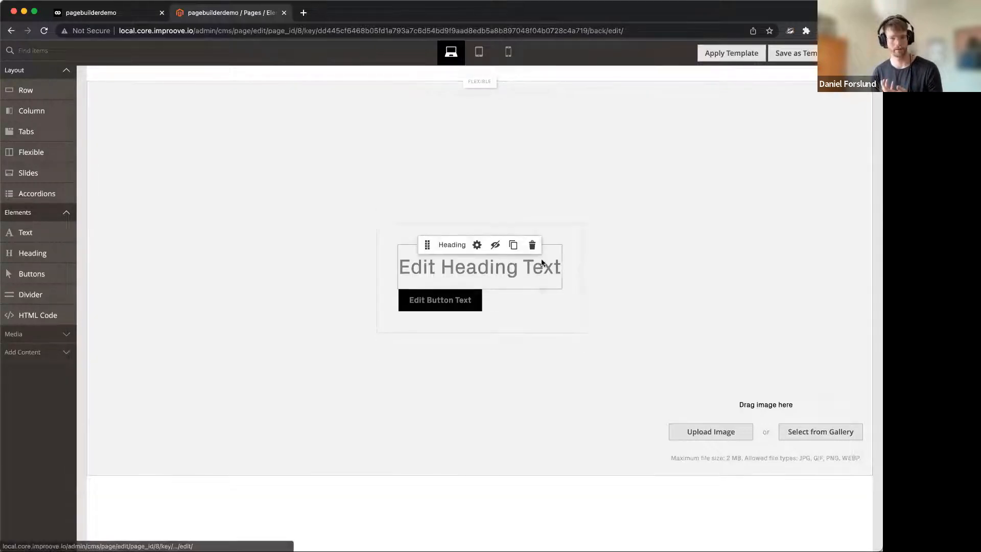
{"action": "left_click", "coordinate": [543, 289]}
{"action": "left_click", "coordinate": [732, 159]}
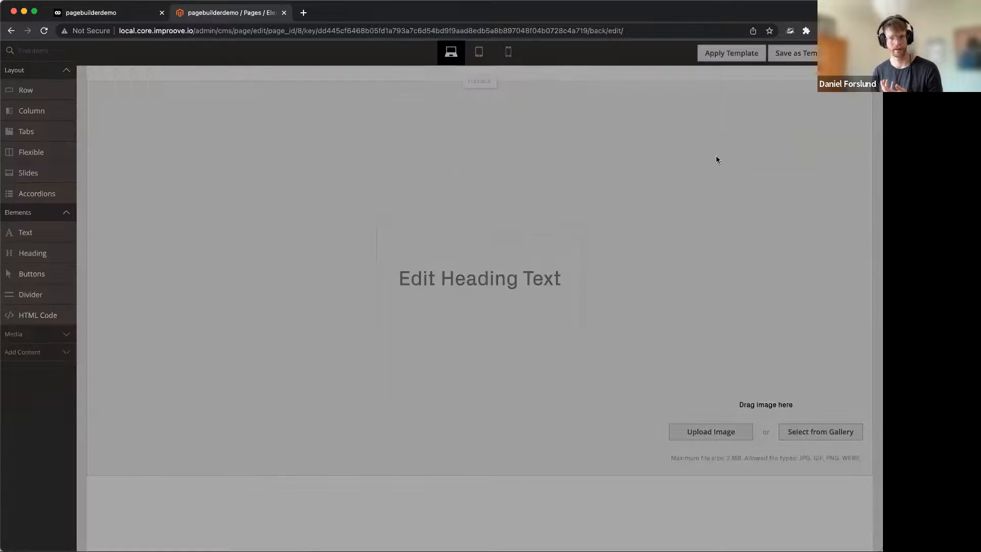
Step: Set the Flexible section's heading text to "Lorem Ipsum"
{"action": "mouse_move", "coordinate": [835, 126]}
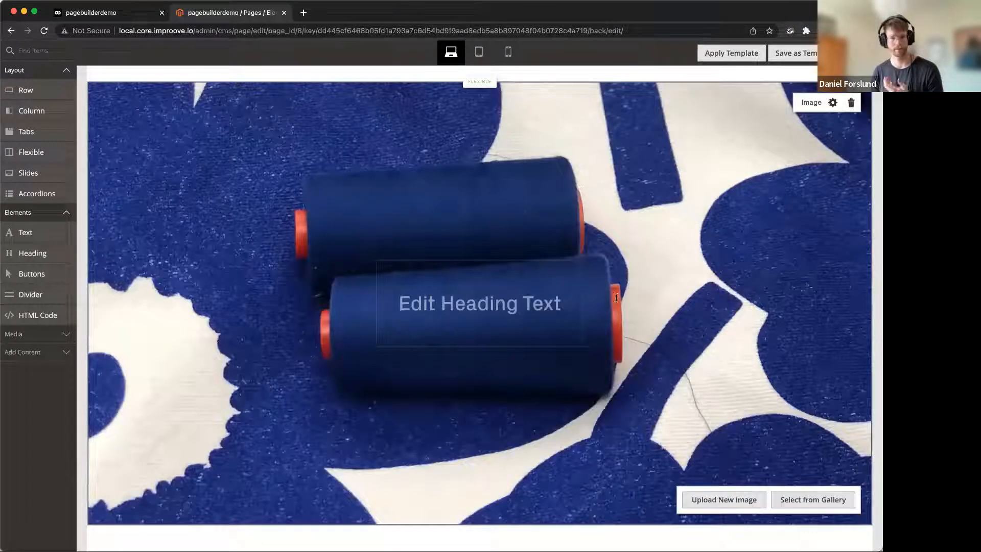
{"action": "left_click", "coordinate": [493, 307]}
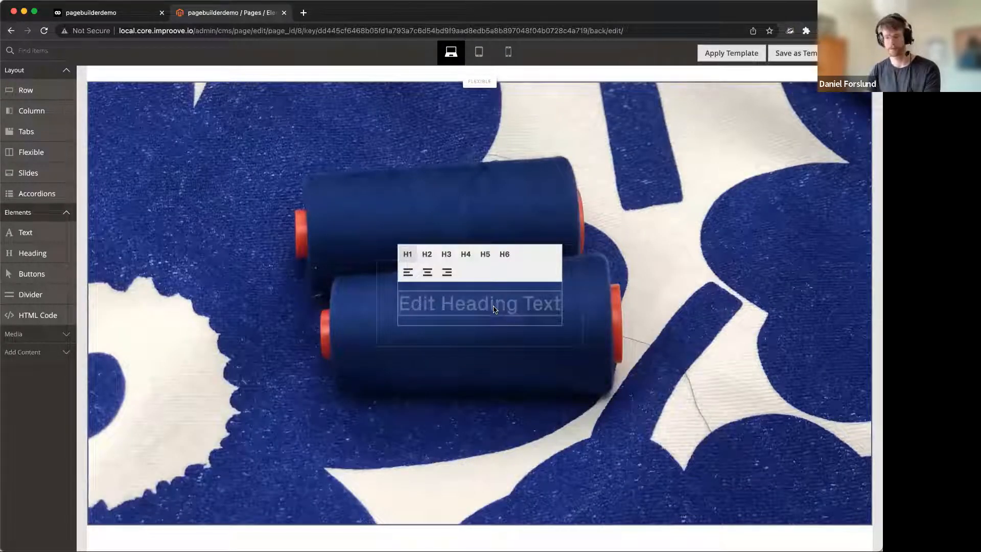
{"action": "type", "text": "Lorem Ipsum"}
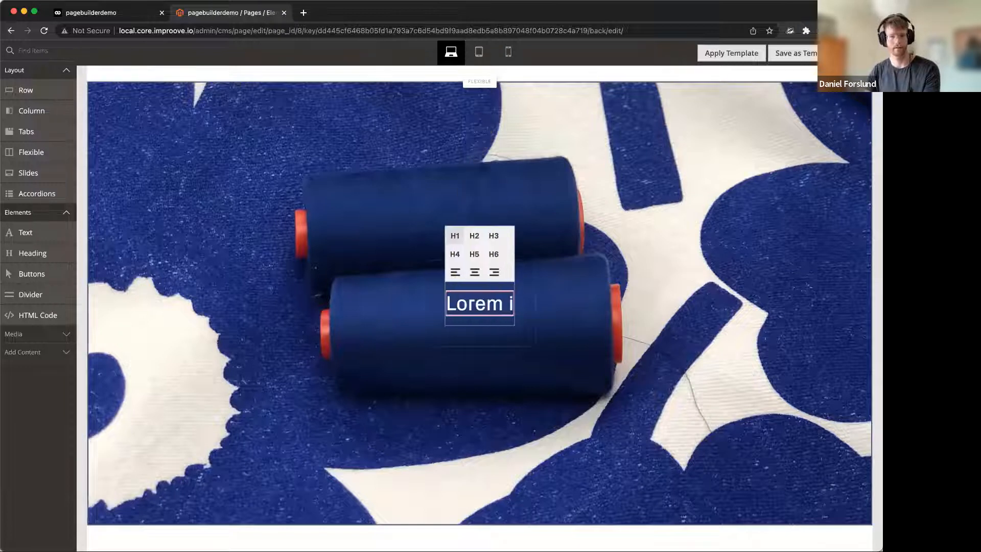
{"action": "left_click", "coordinate": [686, 266]}
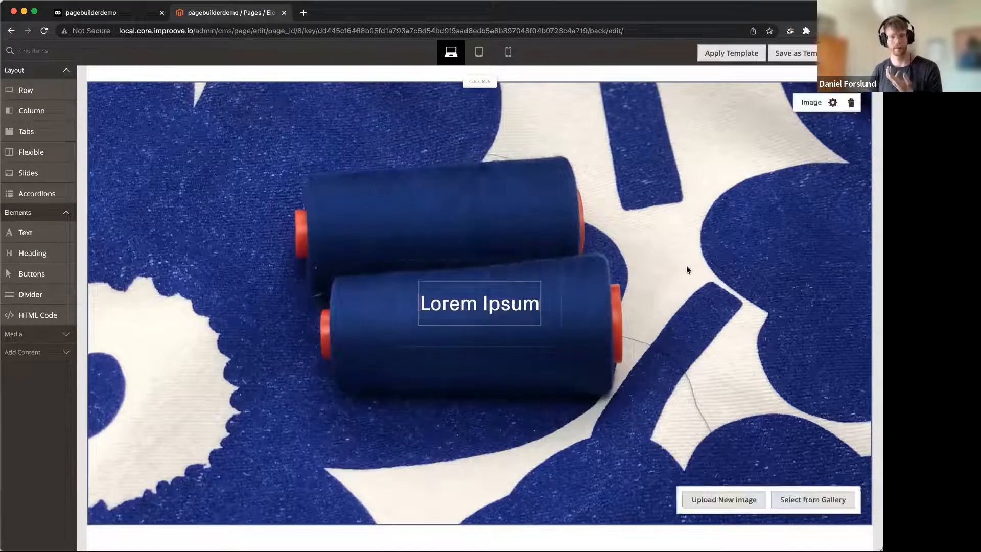
Step: Open the Flexible section's settings at the appearance options
{"action": "mouse_move", "coordinate": [476, 85]}
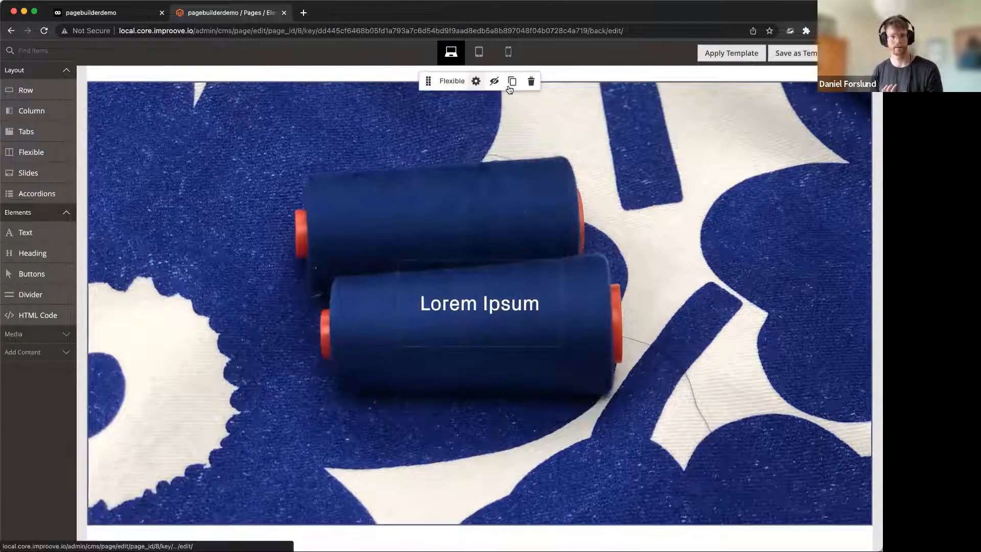
{"action": "left_click", "coordinate": [476, 86]}
{"action": "scroll", "coordinate": [407, 217], "scroll_direction": "down", "scroll_amount": 2}
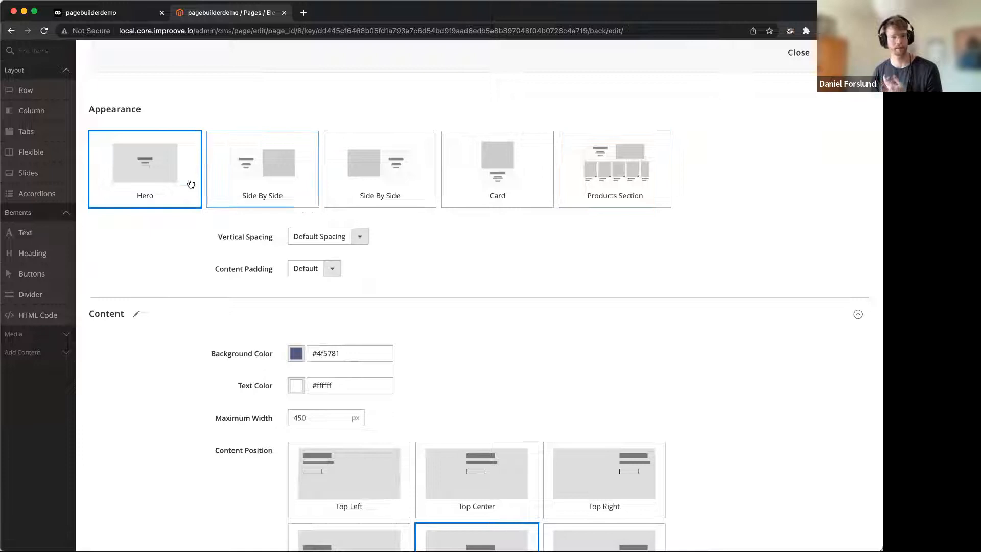
Step: Try the Side By Side appearance with text to the left of the image, and examine the vertical spacing choices
{"action": "left_click", "coordinate": [300, 181]}
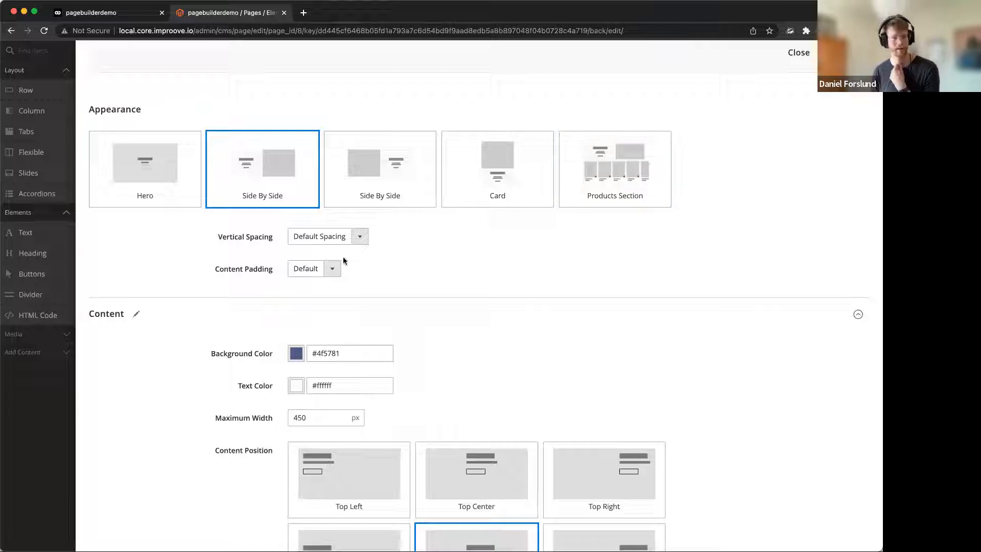
{"action": "scroll", "coordinate": [447, 270], "scroll_direction": "down", "scroll_amount": 1}
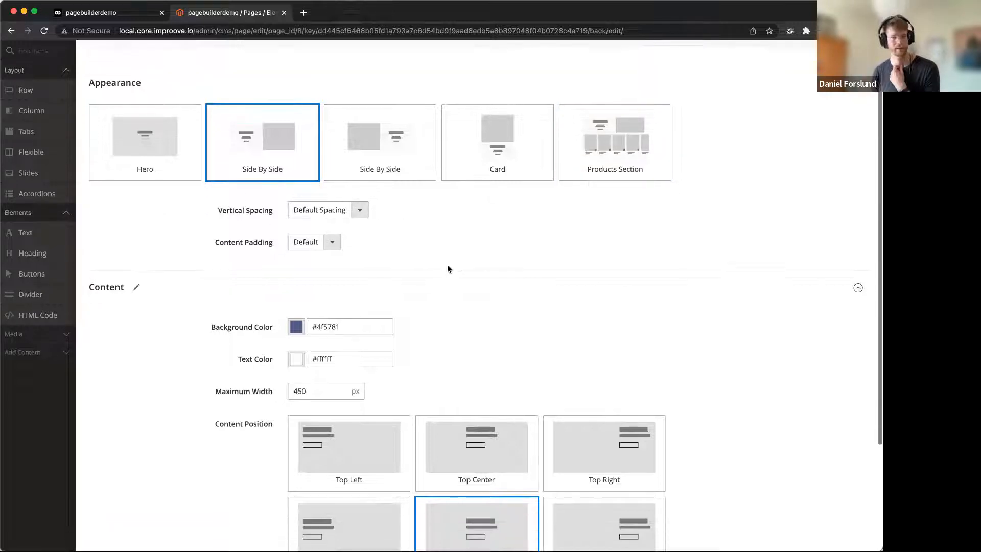
{"action": "left_click", "coordinate": [357, 210]}
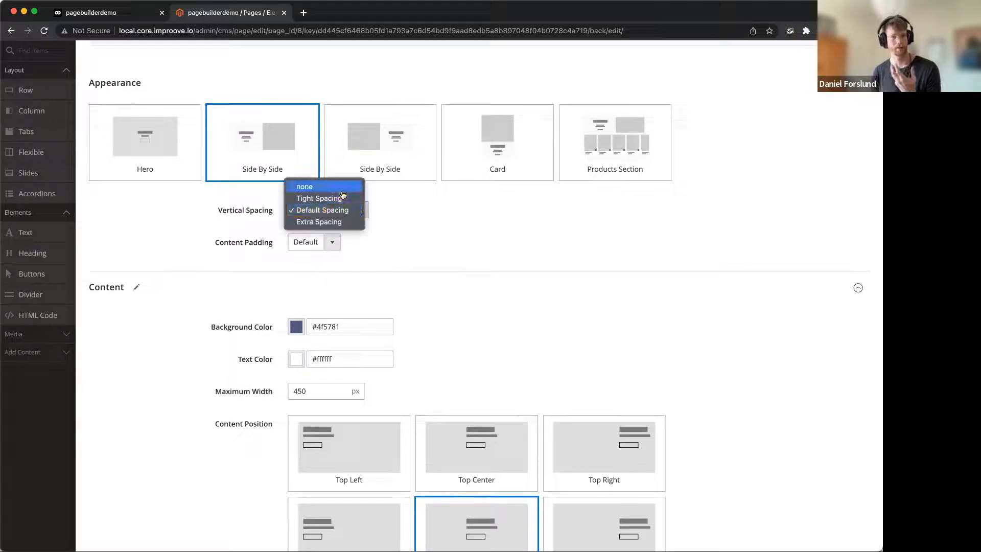
{"action": "left_click", "coordinate": [424, 237]}
{"action": "scroll", "coordinate": [425, 236], "scroll_direction": "down", "scroll_amount": 3}
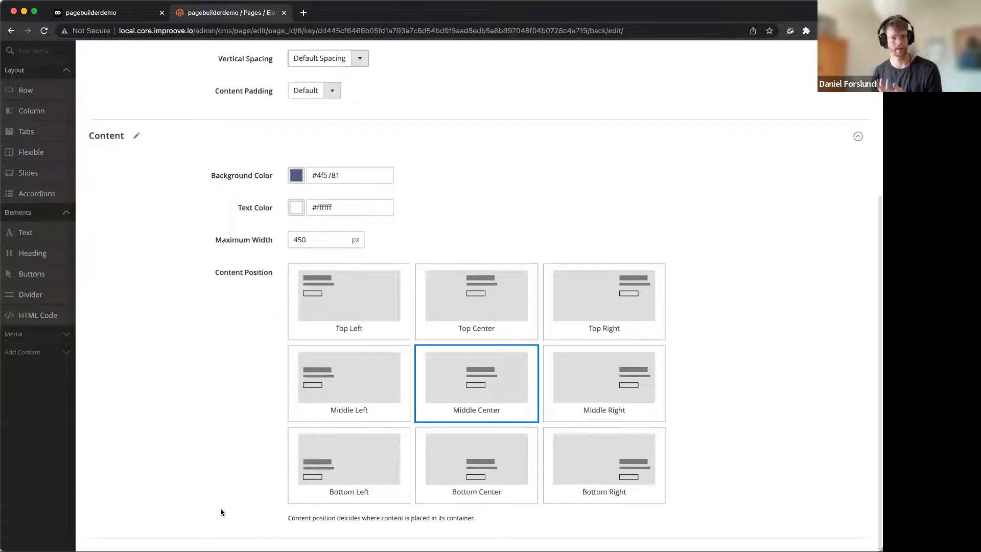
{"action": "scroll", "coordinate": [265, 322], "scroll_direction": "up", "scroll_amount": 4}
{"action": "left_click_drag", "start_coordinate": [213, 278], "coordinate": [405, 278]}
{"action": "left_click", "coordinate": [405, 278]}
{"action": "left_click", "coordinate": [364, 279]}
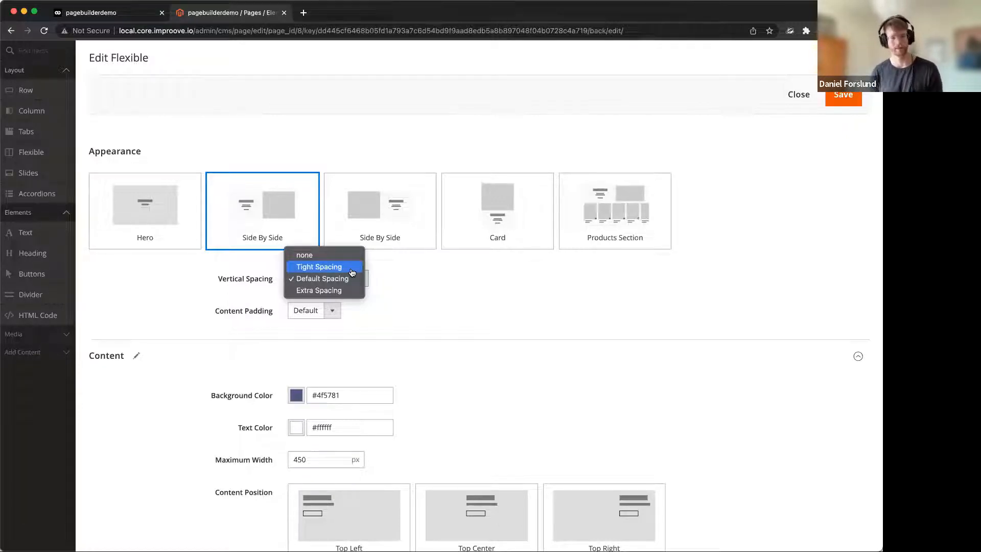
{"action": "left_click", "coordinate": [438, 289]}
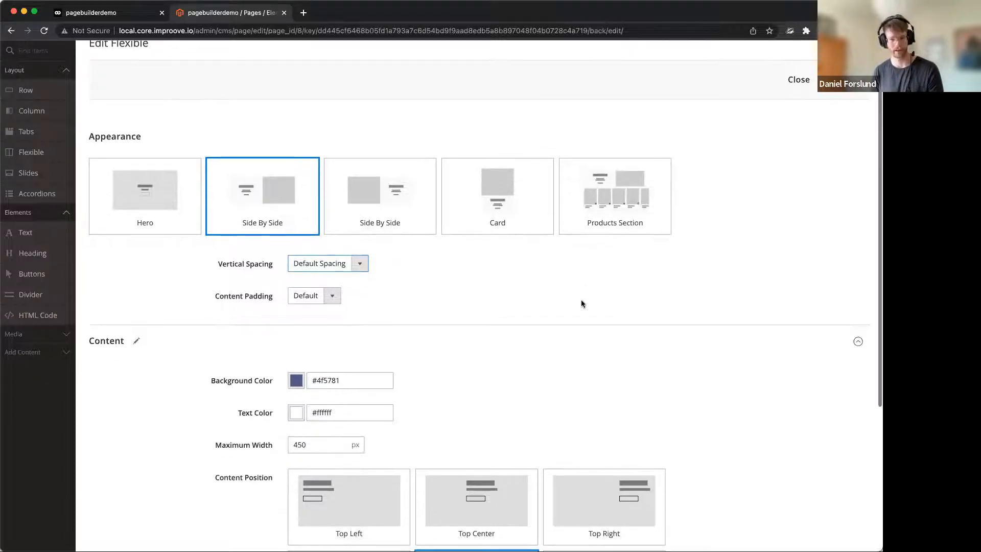
Step: Look over the content settings and set the section's appearance back to Hero
{"action": "scroll", "coordinate": [580, 303], "scroll_direction": "down", "scroll_amount": 4}
{"action": "scroll", "coordinate": [581, 305], "scroll_direction": "up", "scroll_amount": 5}
{"action": "scroll", "coordinate": [580, 305], "scroll_direction": "down", "scroll_amount": 4}
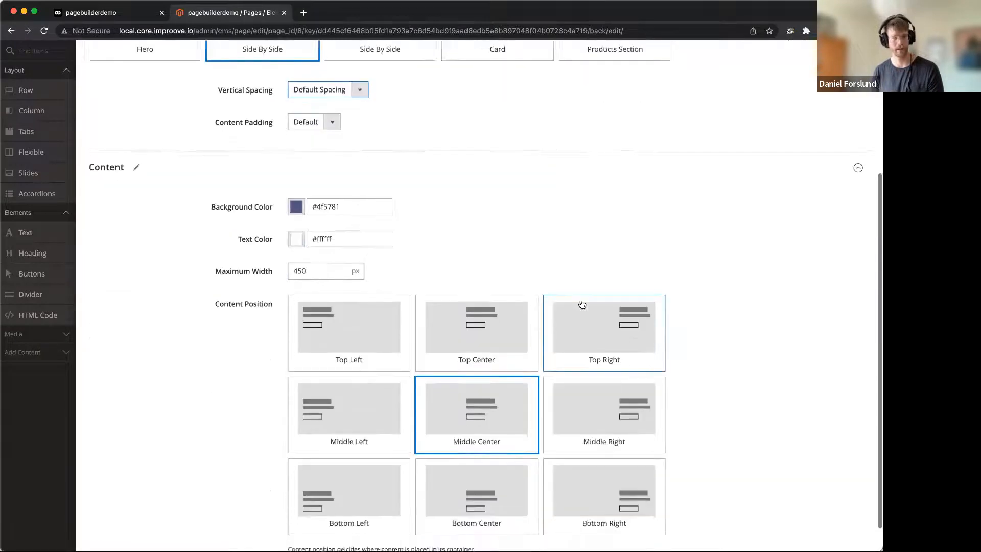
{"action": "scroll", "coordinate": [580, 304], "scroll_direction": "up", "scroll_amount": 4}
{"action": "left_click", "coordinate": [132, 204]}
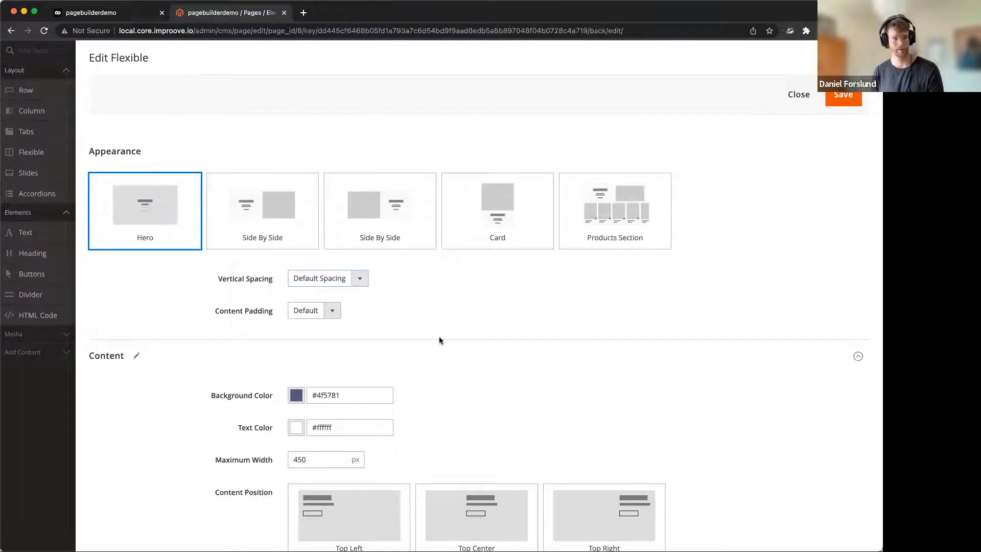
Step: Examine the background colour picker in the section's content settings without changing the colour
{"action": "scroll", "coordinate": [439, 336], "scroll_direction": "down", "scroll_amount": 4}
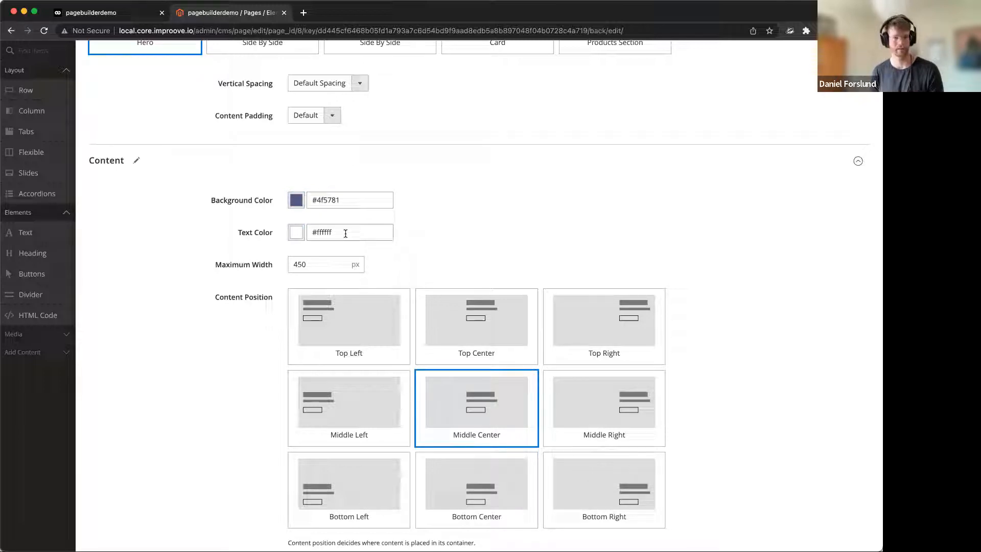
{"action": "left_click", "coordinate": [296, 203]}
{"action": "left_click", "coordinate": [272, 183]}
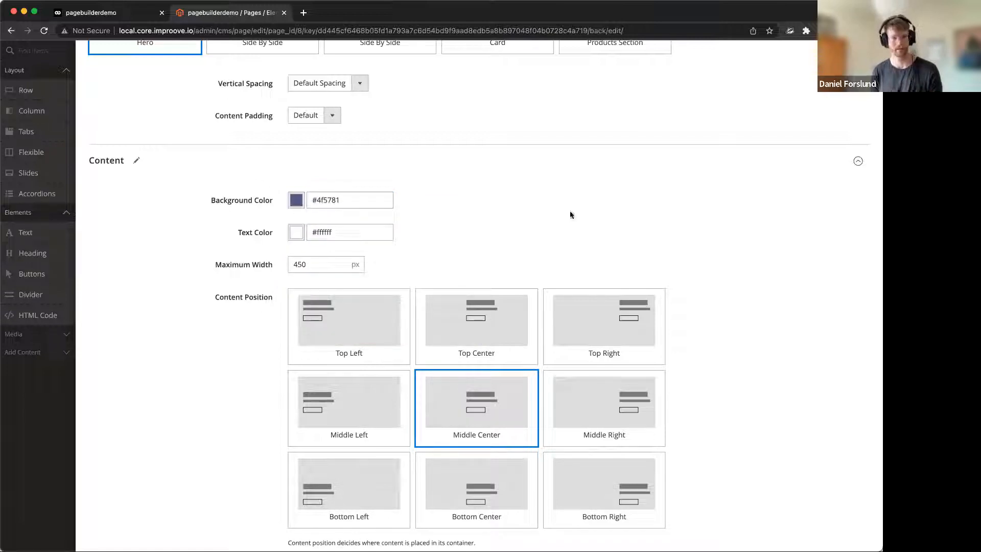
Step: Set the Flexible section's content position to Middle Right and save the section settings
{"action": "scroll", "coordinate": [552, 249], "scroll_direction": "down", "scroll_amount": 1}
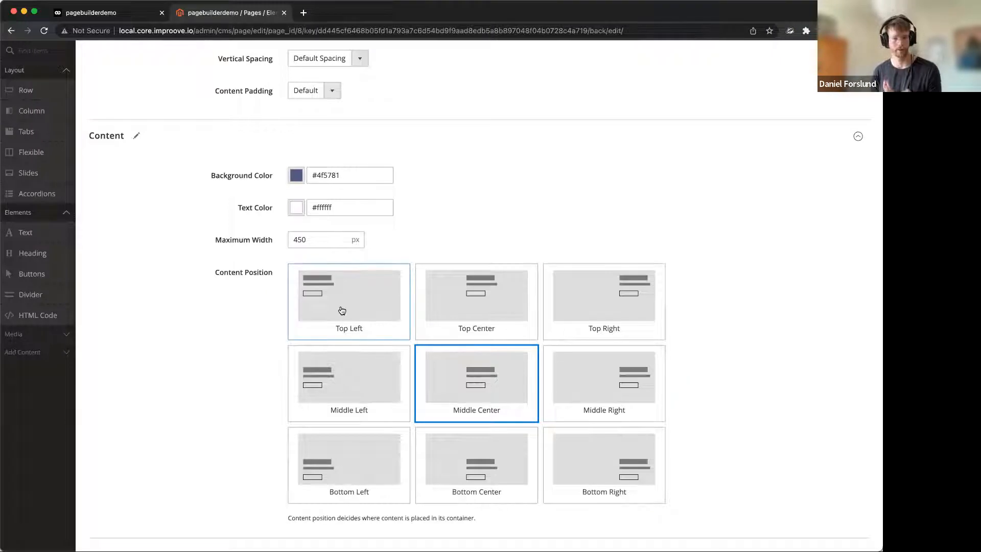
{"action": "left_click", "coordinate": [614, 370]}
{"action": "scroll", "coordinate": [729, 256], "scroll_direction": "up", "scroll_amount": 5}
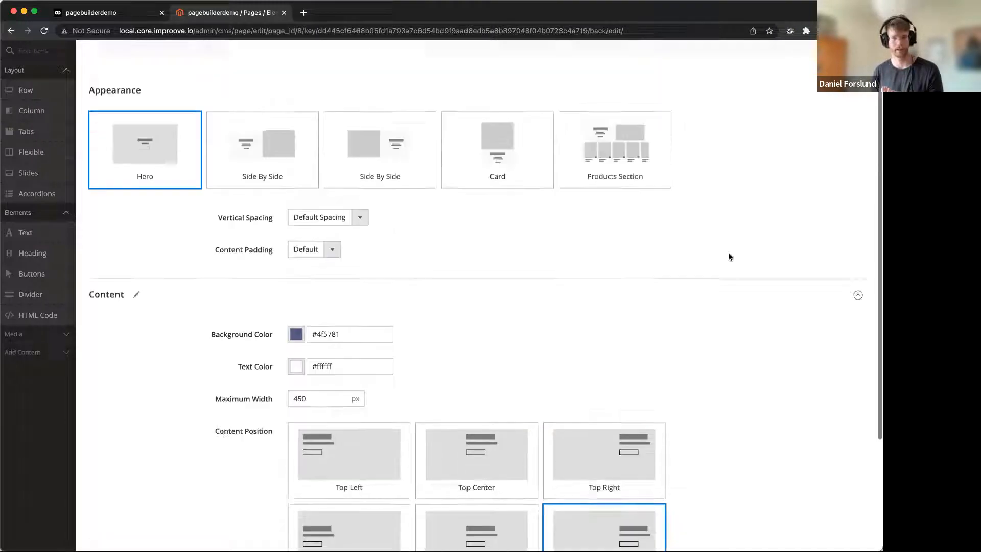
{"action": "left_click", "coordinate": [843, 98]}
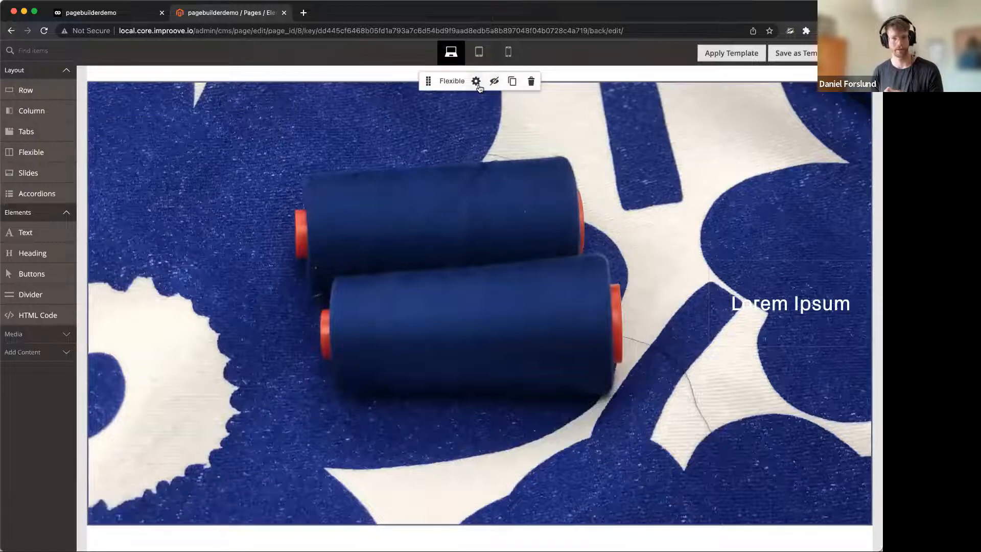
Step: Set the hero Flexible section's content position to Middle Center and save the section settings
{"action": "left_click", "coordinate": [479, 88]}
{"action": "scroll", "coordinate": [439, 383], "scroll_direction": "down", "scroll_amount": 5}
{"action": "left_click", "coordinate": [494, 364]}
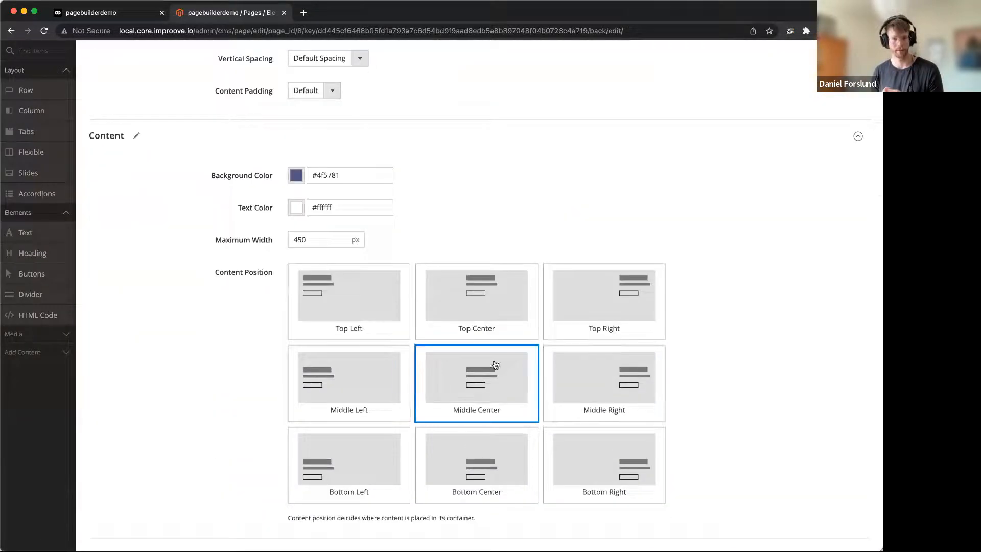
{"action": "scroll", "coordinate": [668, 114], "scroll_direction": "up", "scroll_amount": 5}
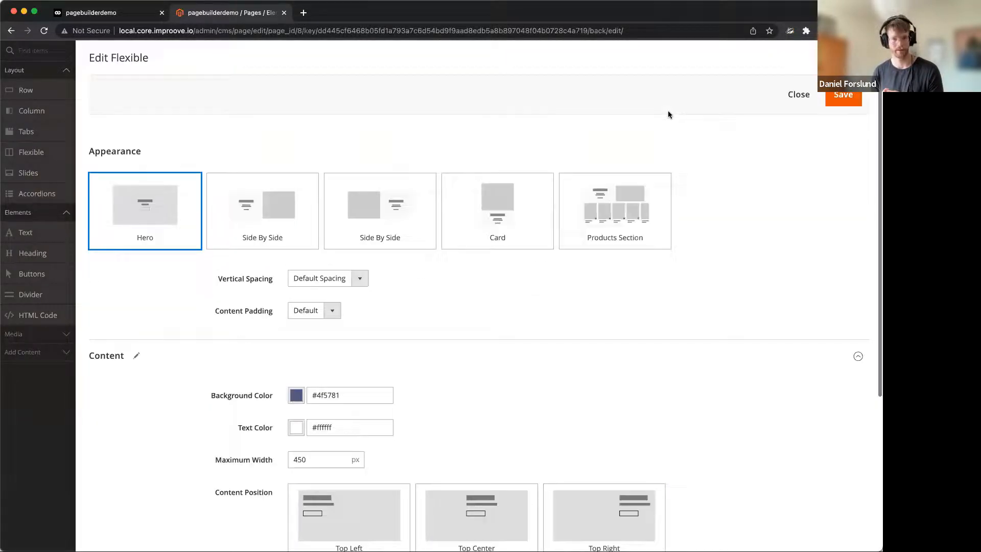
{"action": "left_click", "coordinate": [843, 97]}
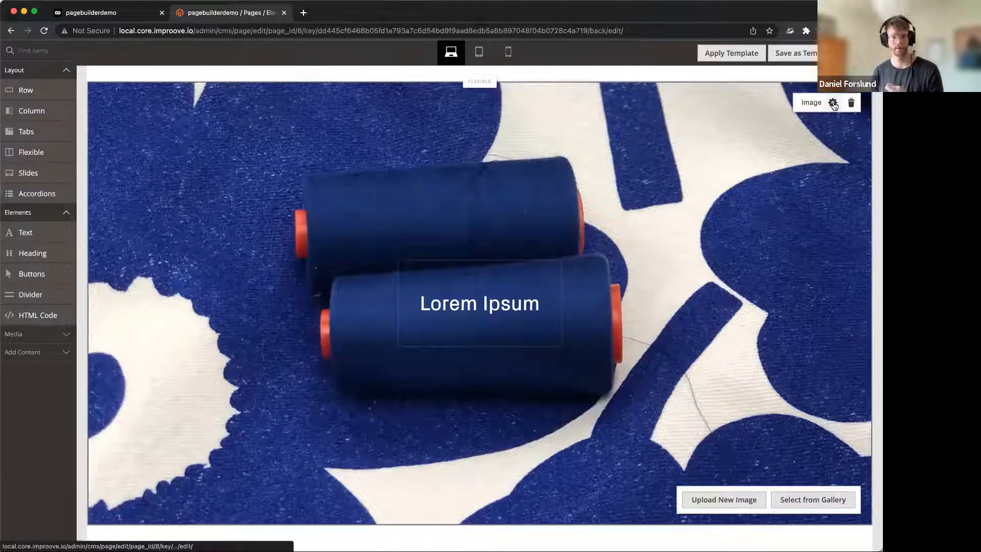
Step: Examine the hero image's settings, including the background colour, mobile image and image focus point options
{"action": "left_click", "coordinate": [832, 104]}
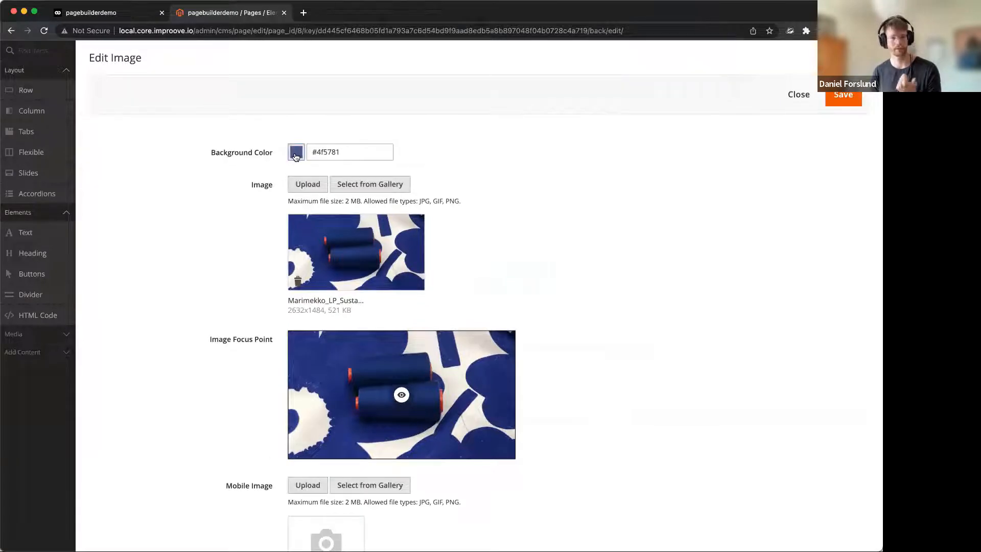
{"action": "scroll", "coordinate": [479, 195], "scroll_direction": "down", "scroll_amount": 5}
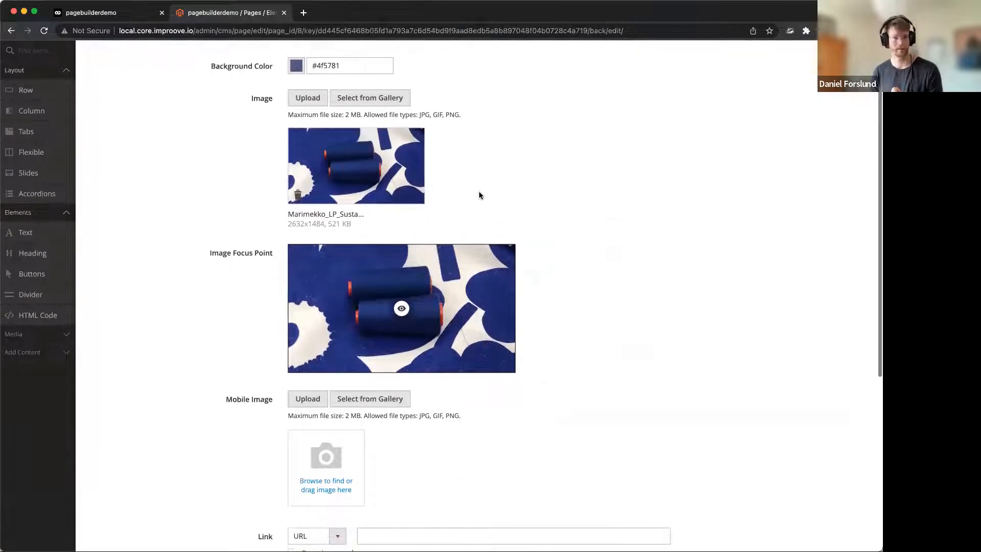
{"action": "left_click_drag", "start_coordinate": [221, 377], "coordinate": [430, 378]}
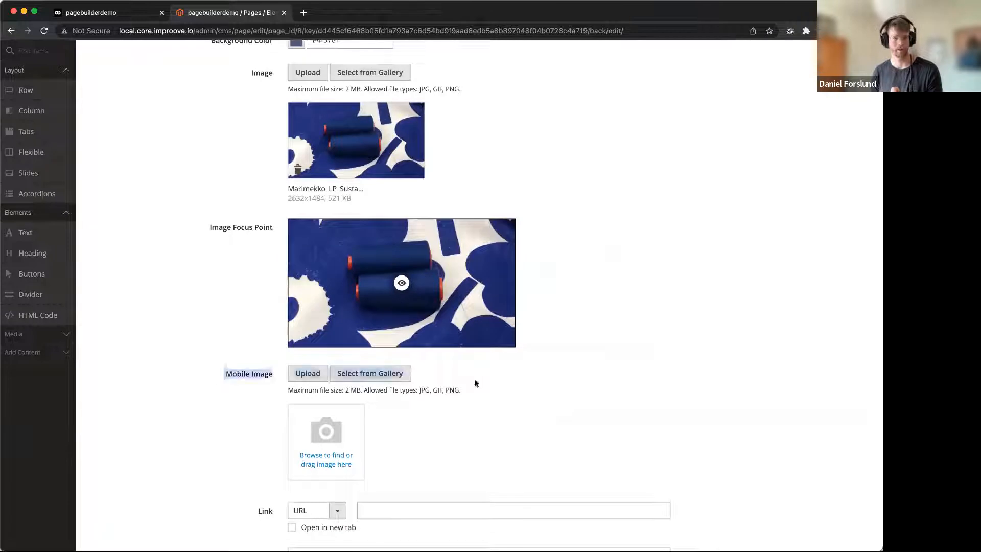
{"action": "left_click", "coordinate": [543, 377]}
{"action": "scroll", "coordinate": [634, 269], "scroll_direction": "up", "scroll_amount": 3}
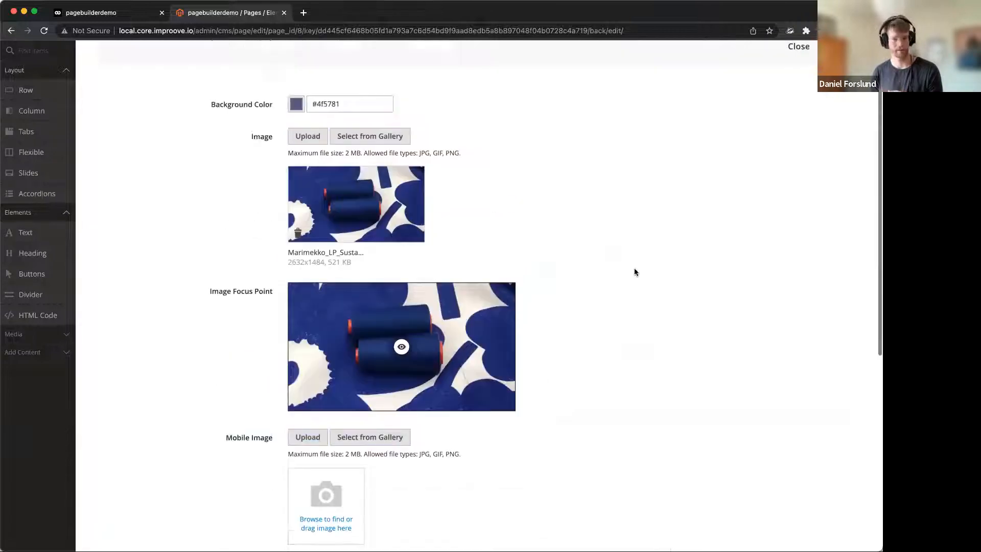
{"action": "scroll", "coordinate": [633, 268], "scroll_direction": "down", "scroll_amount": 4}
{"action": "left_click_drag", "start_coordinate": [201, 190], "coordinate": [615, 211]}
{"action": "left_click", "coordinate": [615, 211]}
Step: Move the image focus point slightly above the centre, between the two thread spools, and save the image settings
{"action": "left_click", "coordinate": [367, 270]}
{"action": "mouse_move", "coordinate": [339, 261]}
{"action": "left_mouse_down"}
{"action": "mouse_move", "coordinate": [350, 229]}
{"action": "mouse_move", "coordinate": [433, 234]}
{"action": "mouse_move", "coordinate": [350, 231]}
{"action": "mouse_move", "coordinate": [366, 236]}
{"action": "left_mouse_up"}
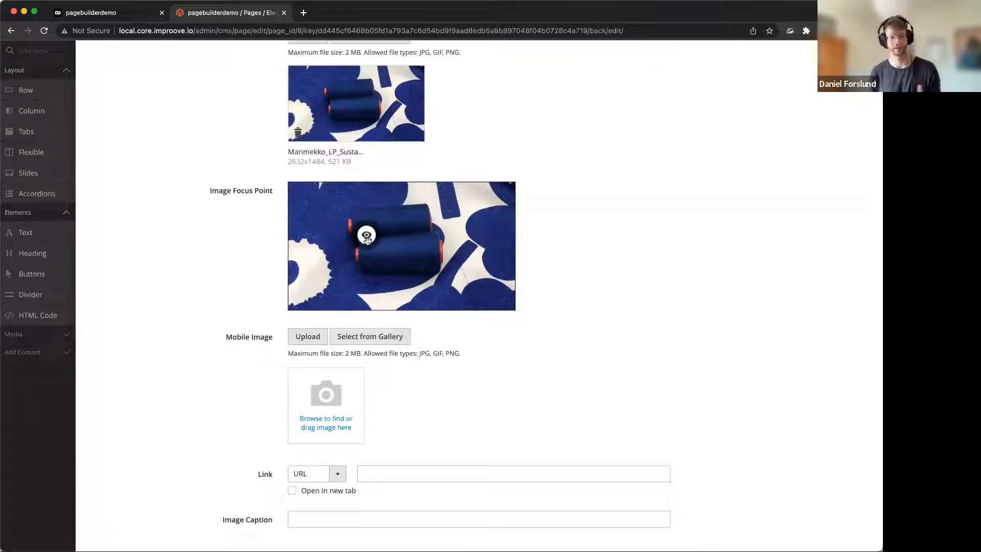
{"action": "left_click_drag", "start_coordinate": [367, 239], "coordinate": [397, 235]}
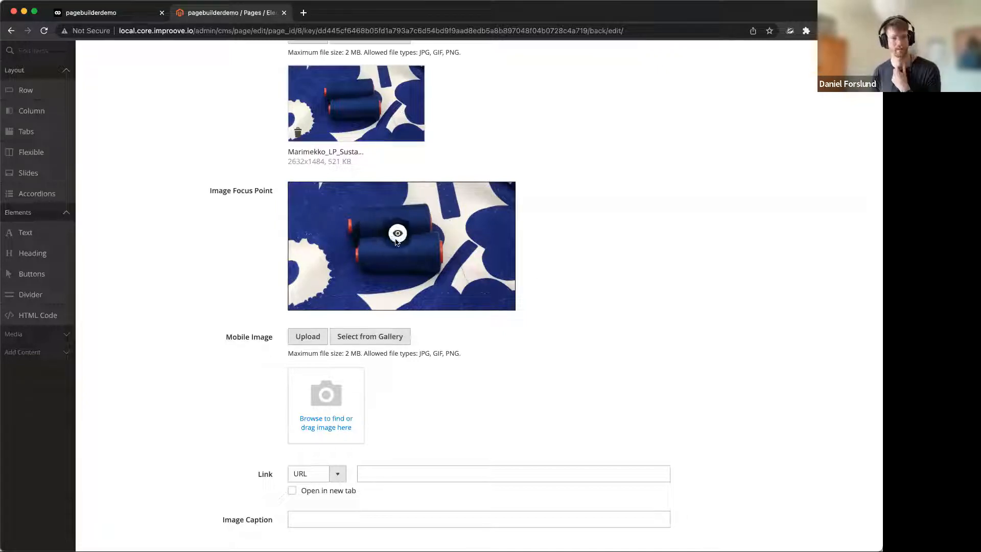
{"action": "scroll", "coordinate": [655, 225], "scroll_direction": "down", "scroll_amount": 2}
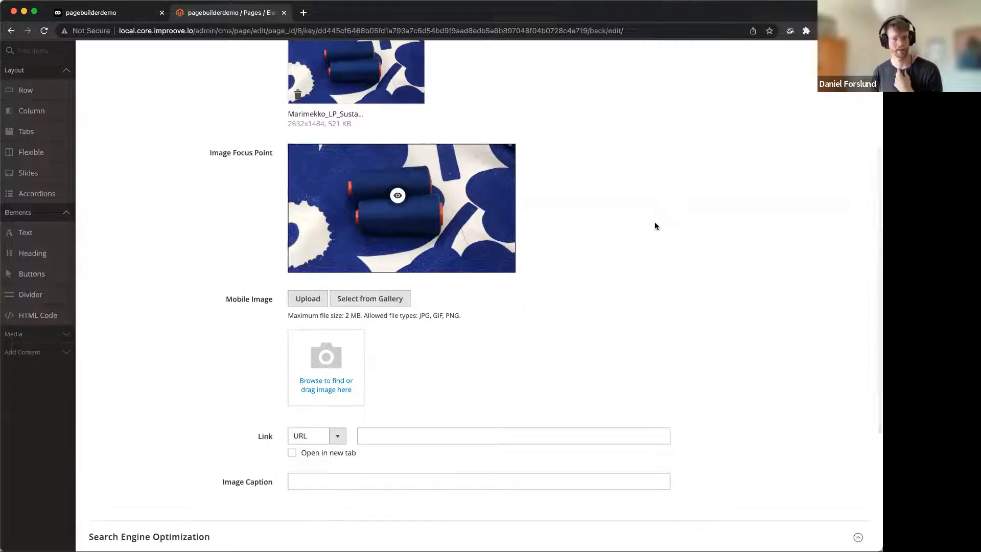
{"action": "scroll", "coordinate": [656, 225], "scroll_direction": "up", "scroll_amount": 5}
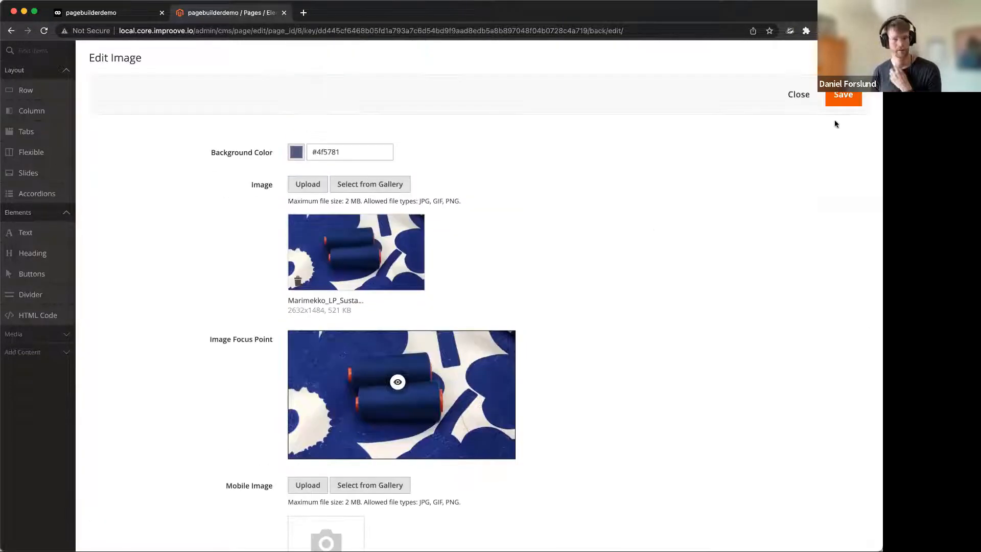
{"action": "left_click", "coordinate": [840, 99]}
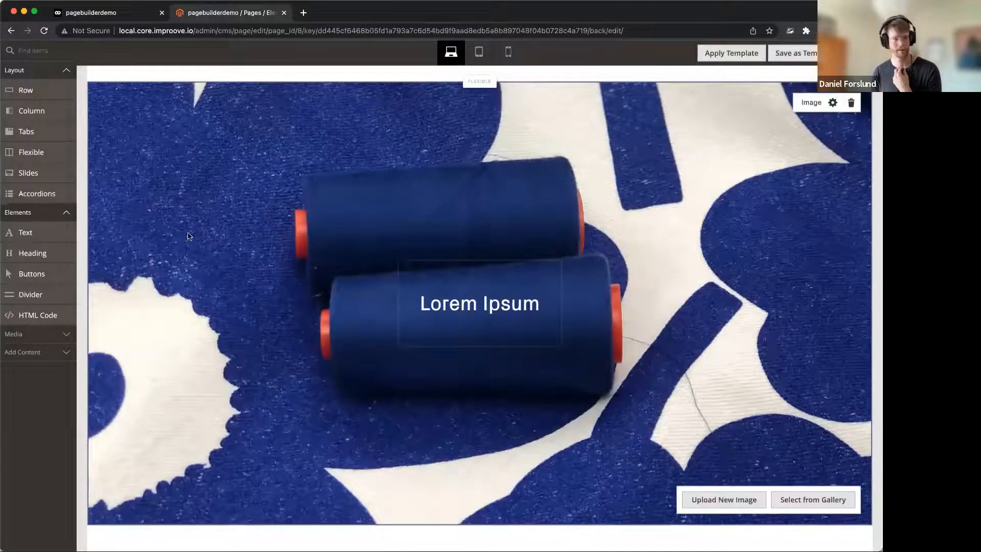
Step: Add a second Flexible section below the hero, delete its image placeholder and put a Video element in its place
{"action": "scroll", "coordinate": [137, 239], "scroll_direction": "down", "scroll_amount": 2}
{"action": "left_click_drag", "start_coordinate": [55, 160], "coordinate": [485, 485]}
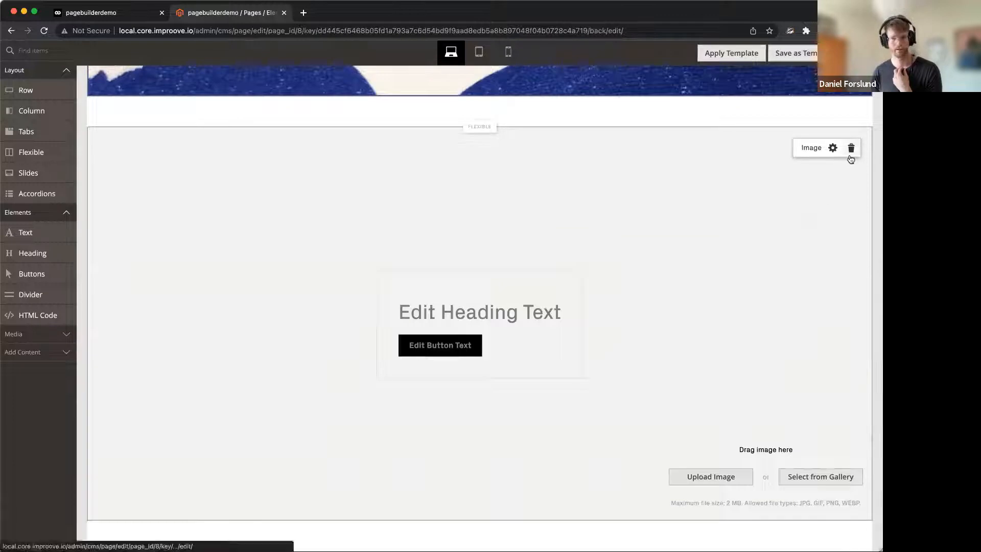
{"action": "left_click", "coordinate": [851, 153]}
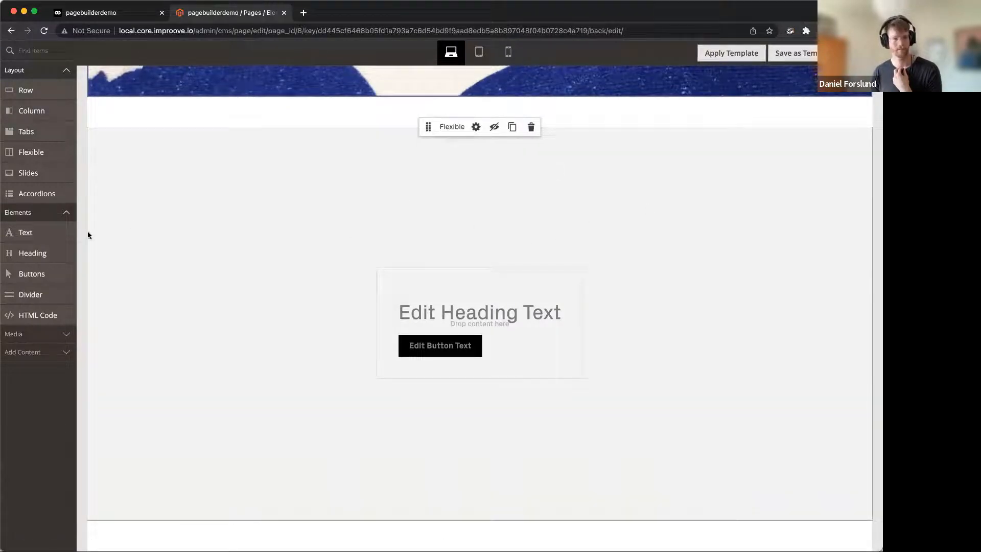
{"action": "left_click", "coordinate": [52, 339]}
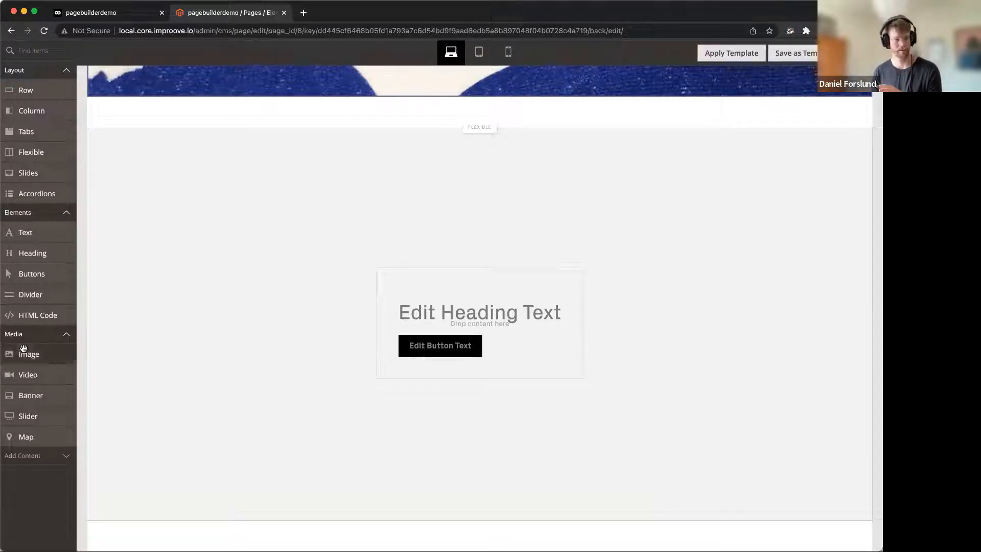
{"action": "left_click_drag", "start_coordinate": [31, 375], "coordinate": [736, 295]}
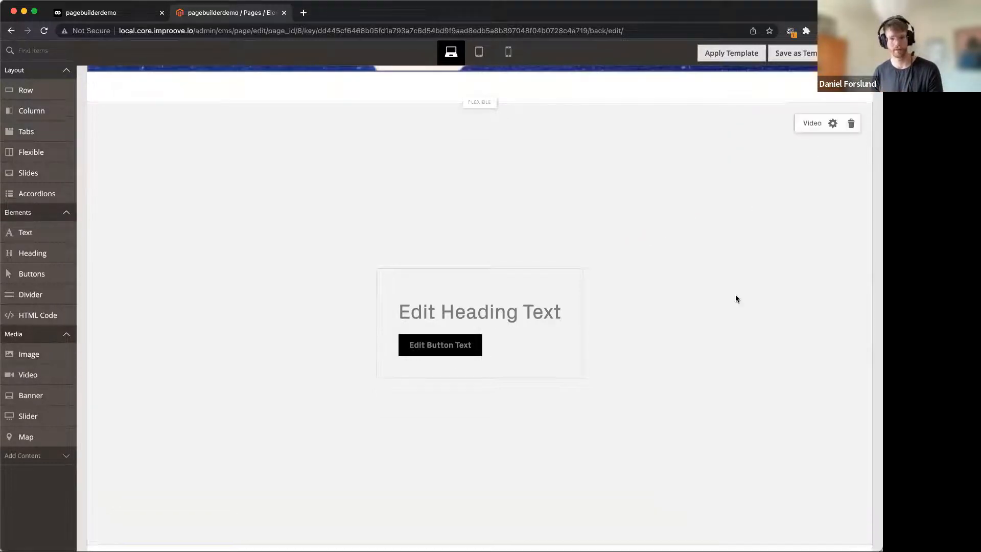
Step: Give the new video Vimeo video ID 543571226 and a black background colour, and save the video settings
{"action": "left_click", "coordinate": [831, 123]}
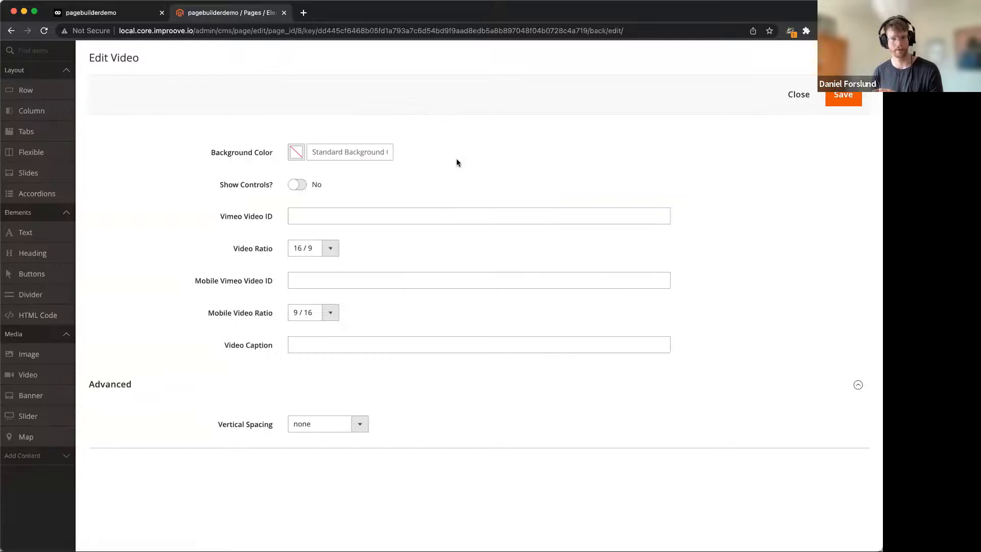
{"action": "left_click", "coordinate": [566, 216]}
{"action": "type", "text": "543571226"}
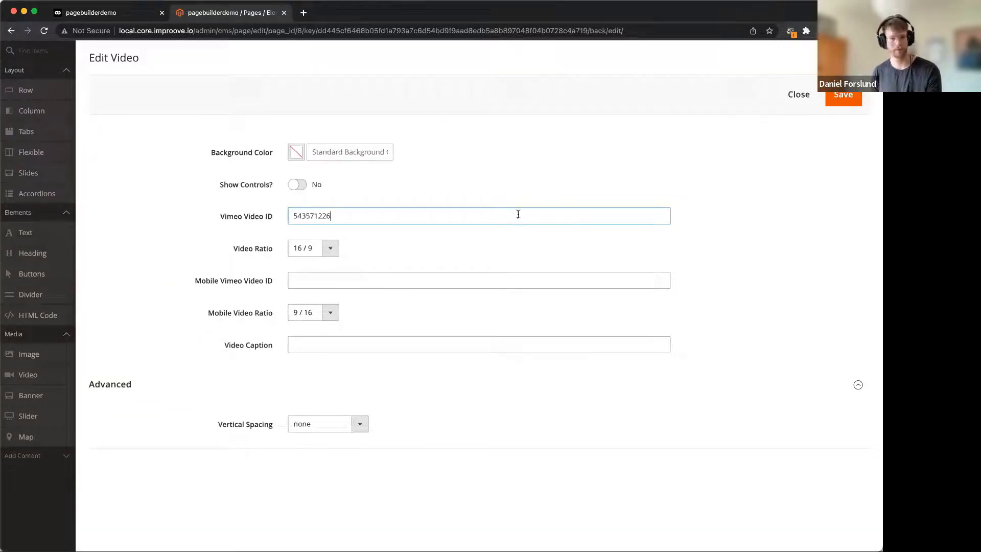
{"action": "left_click", "coordinate": [290, 156]}
{"action": "left_click", "coordinate": [297, 170]}
{"action": "left_click", "coordinate": [843, 96]}
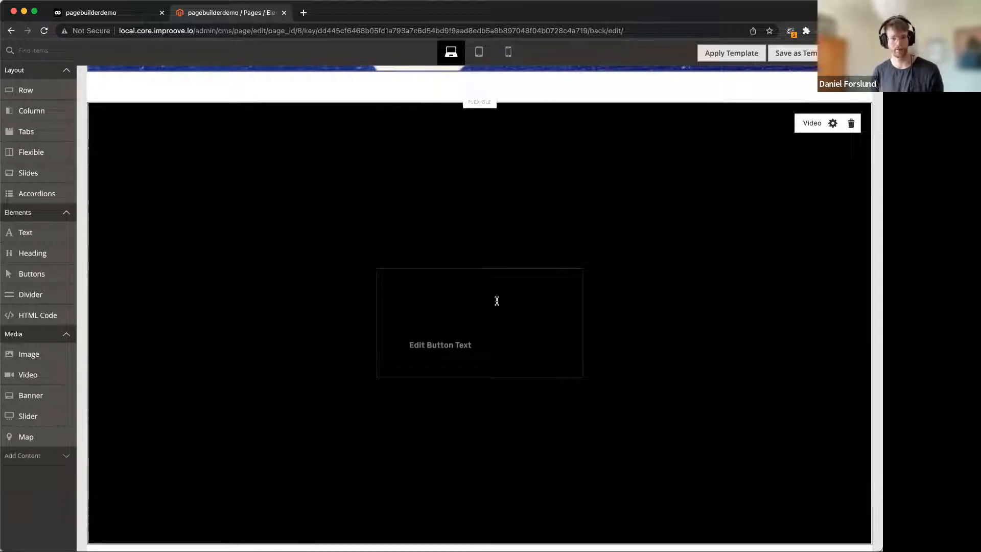
Step: Set the video section's text colour to magenta (#fb00ff) and save the section settings
{"action": "left_click", "coordinate": [438, 313]}
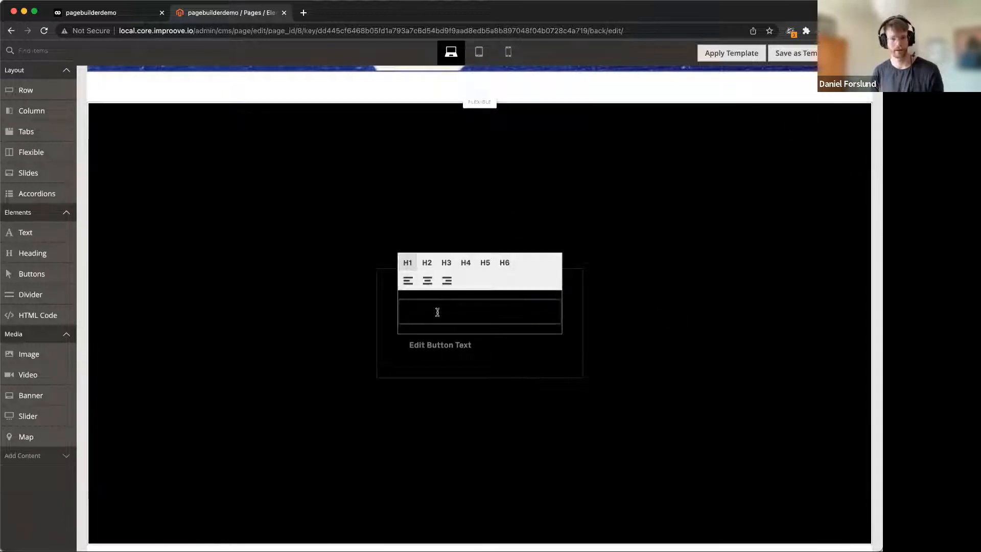
{"action": "left_click", "coordinate": [494, 94]}
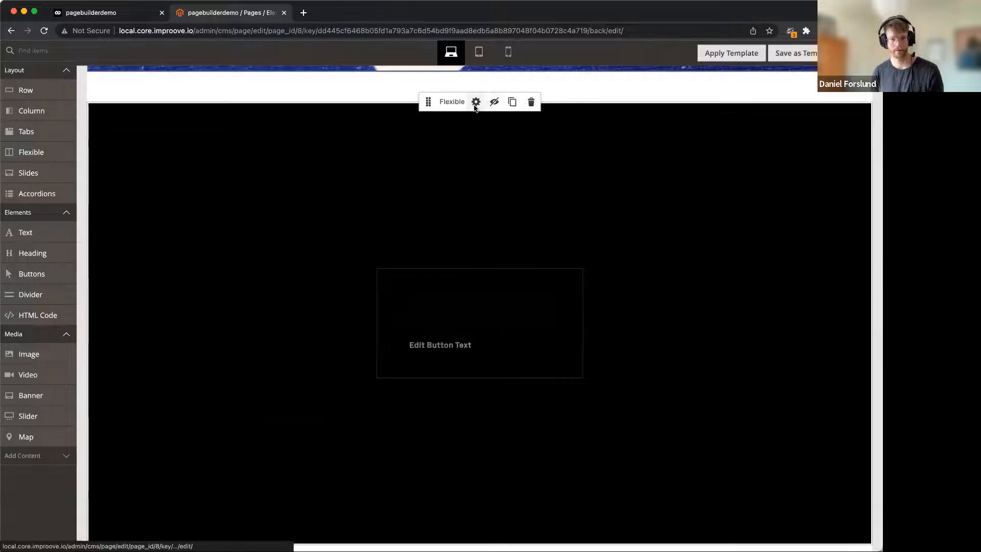
{"action": "left_click", "coordinate": [476, 102]}
{"action": "scroll", "coordinate": [333, 311], "scroll_direction": "down", "scroll_amount": 2}
{"action": "scroll", "coordinate": [294, 372], "scroll_direction": "up", "scroll_amount": 2}
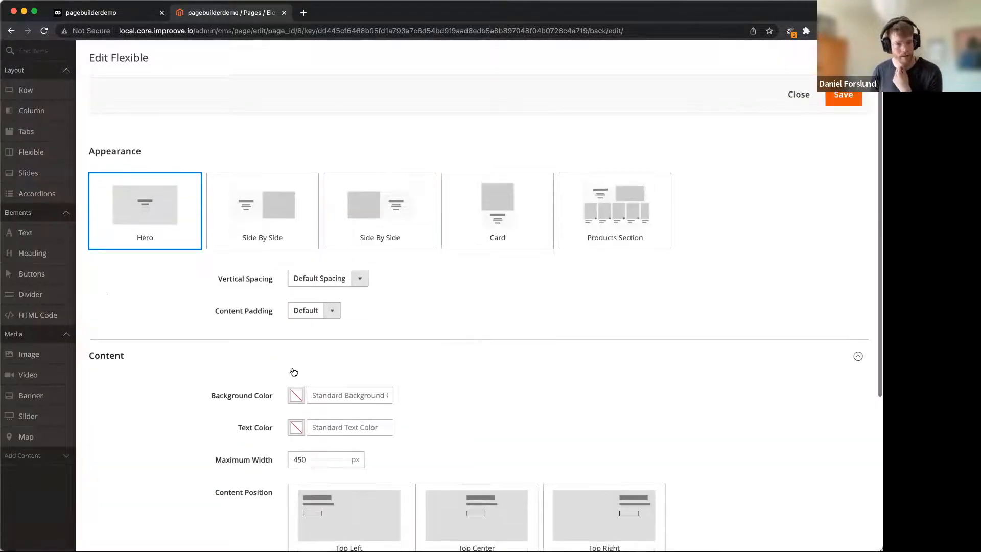
{"action": "left_click", "coordinate": [295, 395]}
{"action": "left_click", "coordinate": [274, 370]}
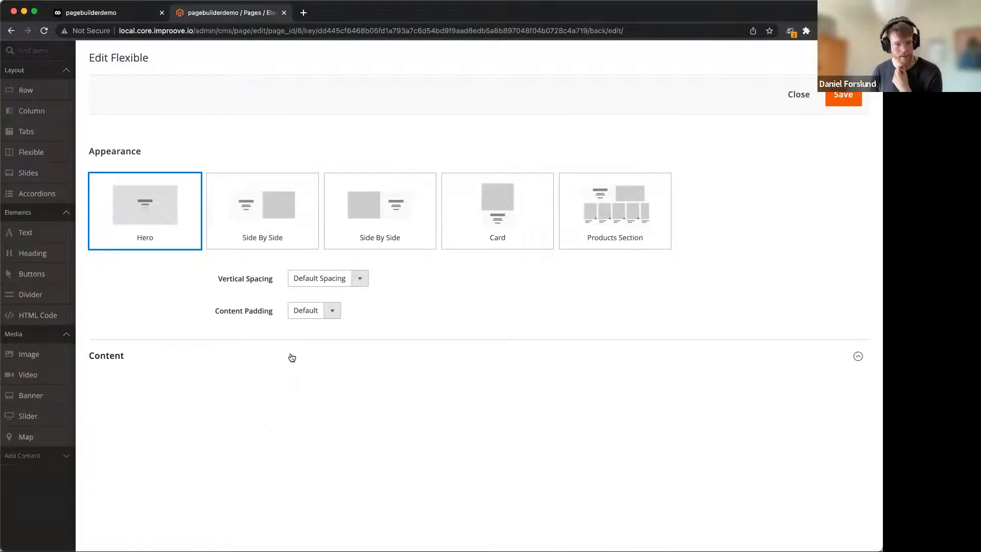
{"action": "left_click", "coordinate": [292, 357]}
{"action": "left_click", "coordinate": [295, 428]}
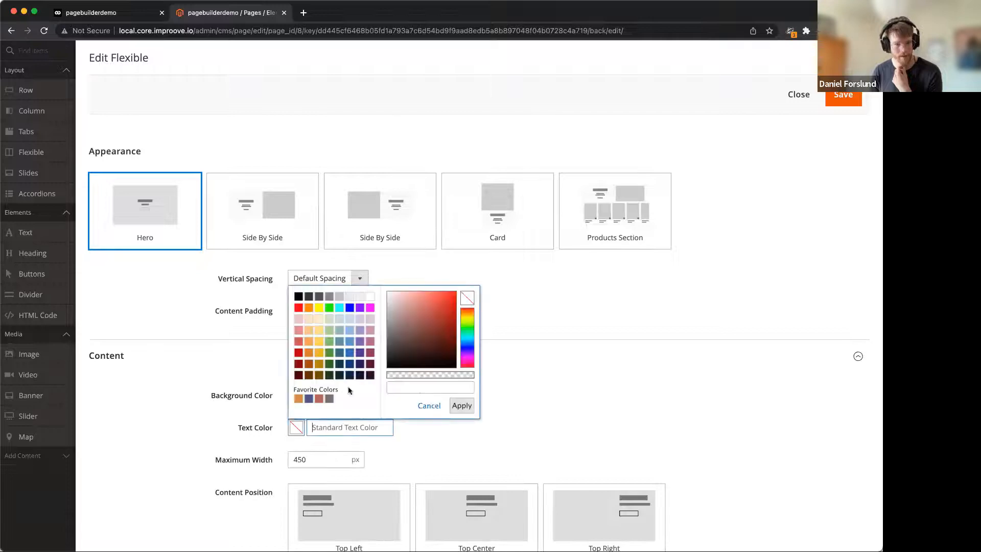
{"action": "left_click", "coordinate": [370, 307]}
{"action": "left_click", "coordinate": [843, 100]}
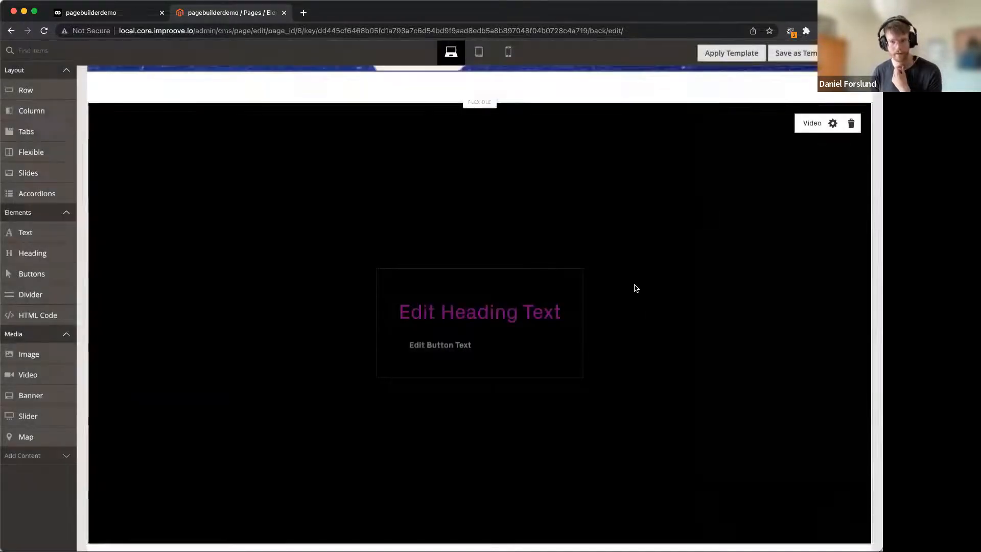
Step: Replace the video's Vimeo video ID with one copied from another window and save the video settings
{"action": "left_click", "coordinate": [833, 123]}
{"action": "left_click", "coordinate": [327, 215]}
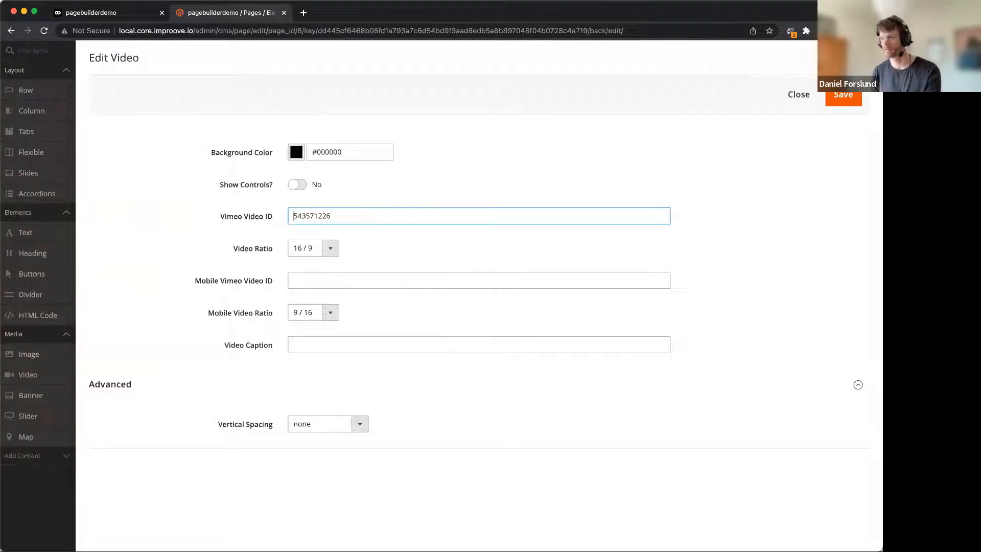
{"action": "key", "text": "super+Tab"}
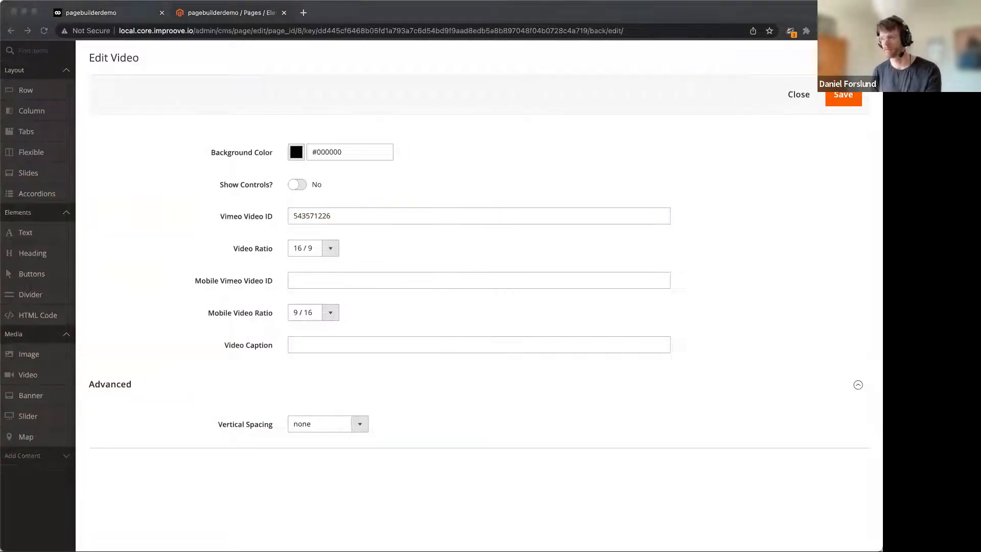
{"action": "double_click", "coordinate": [348, 213]}
{"action": "key", "text": "super+v"}
{"action": "left_click", "coordinate": [843, 94]}
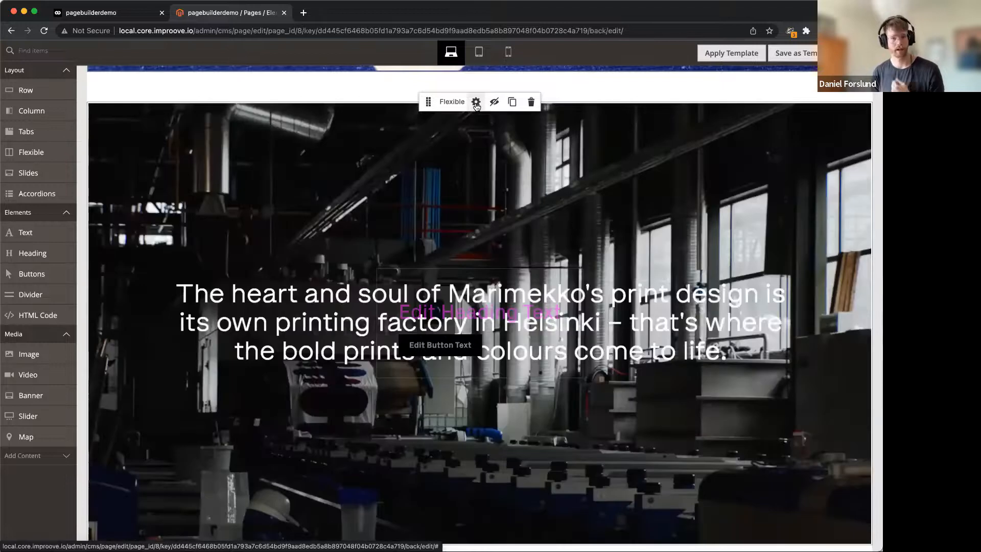
Step: Change the video section's appearance to Side By Side with the text to the left of the video, and save
{"action": "left_click", "coordinate": [476, 104]}
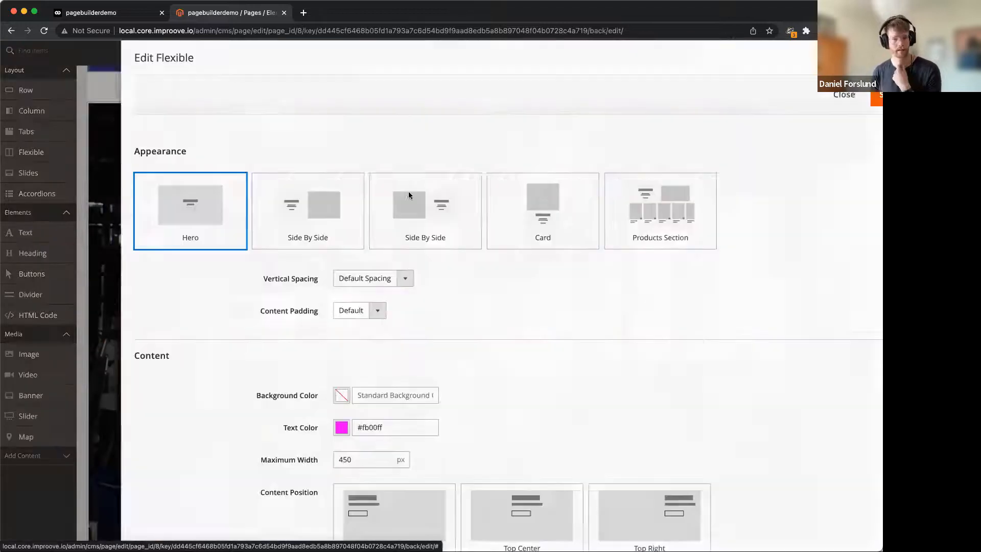
{"action": "left_click", "coordinate": [284, 225]}
{"action": "left_click", "coordinate": [839, 94]}
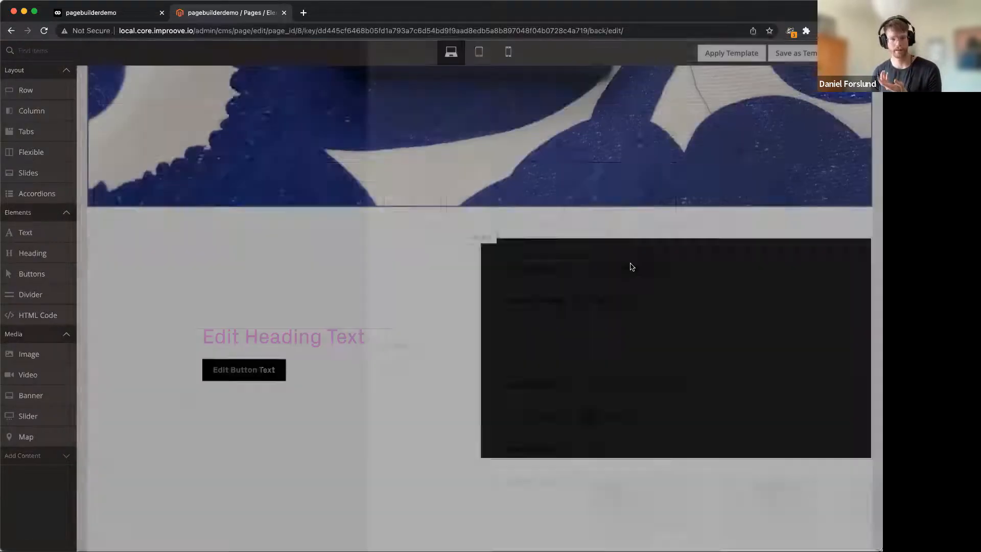
Step: Enter "Lorem Ipsum" as the video section's heading and "Action" as its button text
{"action": "left_click", "coordinate": [286, 346]}
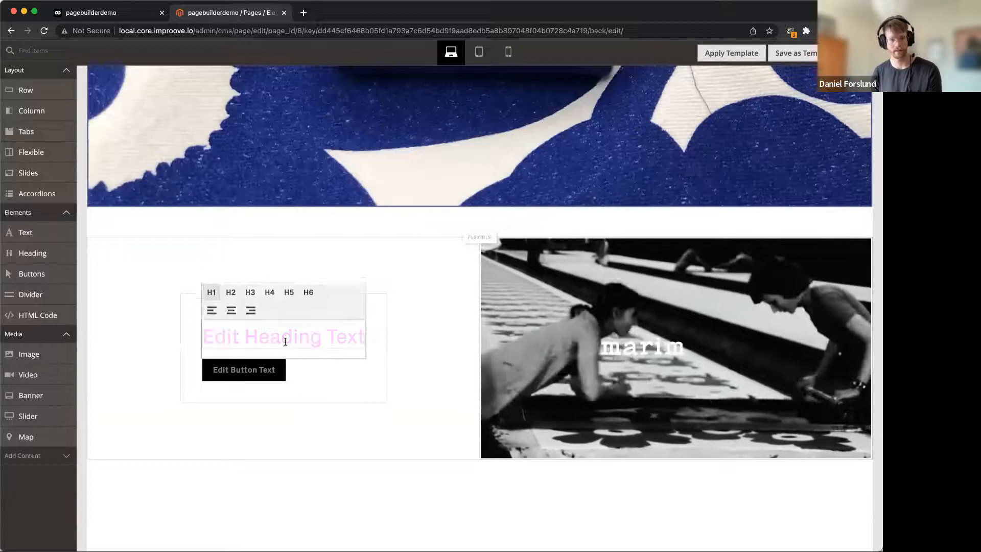
{"action": "type", "text": "Lorem Ipsum"}
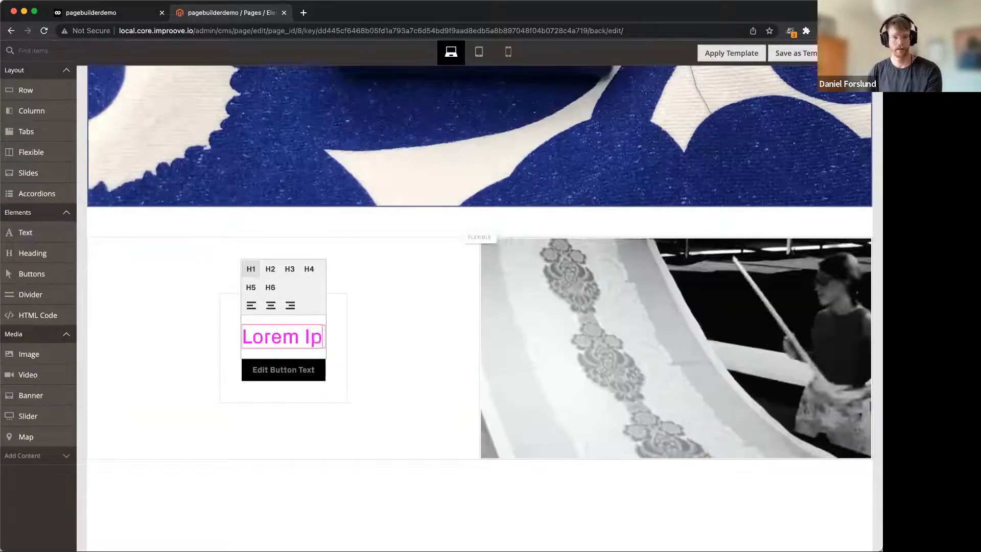
{"action": "left_click", "coordinate": [243, 374]}
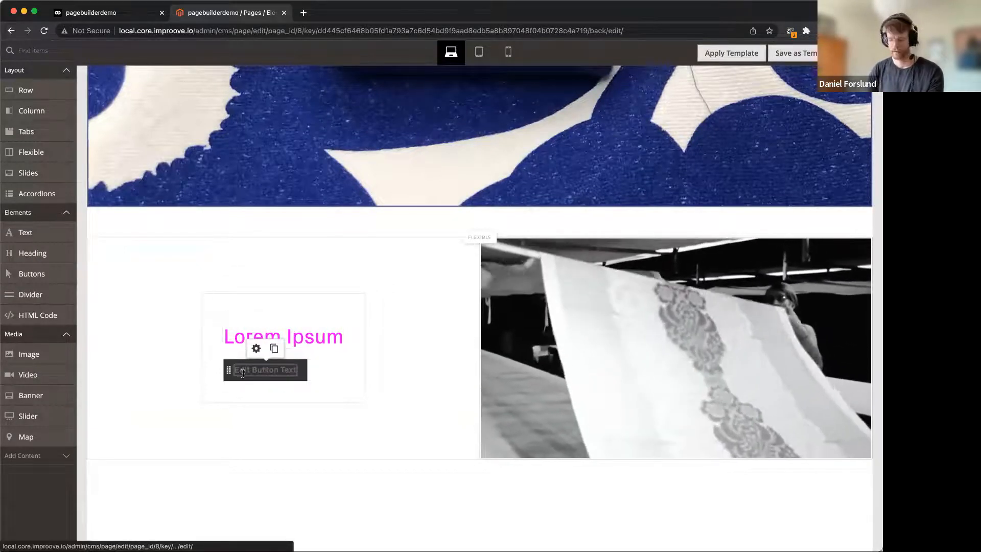
{"action": "type", "text": "Action"}
{"action": "left_click", "coordinate": [537, 482]}
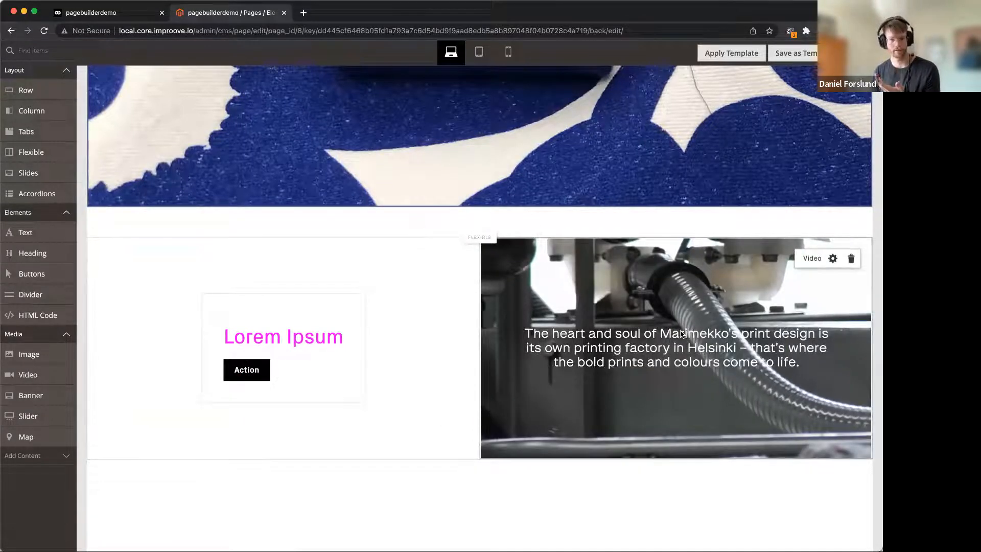
Step: Add a two-column group at the top of the page, above the hero Flexible section
{"action": "scroll", "coordinate": [681, 334], "scroll_direction": "up", "scroll_amount": 6}
{"action": "scroll", "coordinate": [512, 258], "scroll_direction": "down", "scroll_amount": 6}
{"action": "scroll", "coordinate": [512, 259], "scroll_direction": "up", "scroll_amount": 6}
{"action": "left_click_drag", "start_coordinate": [36, 116], "coordinate": [184, 95]}
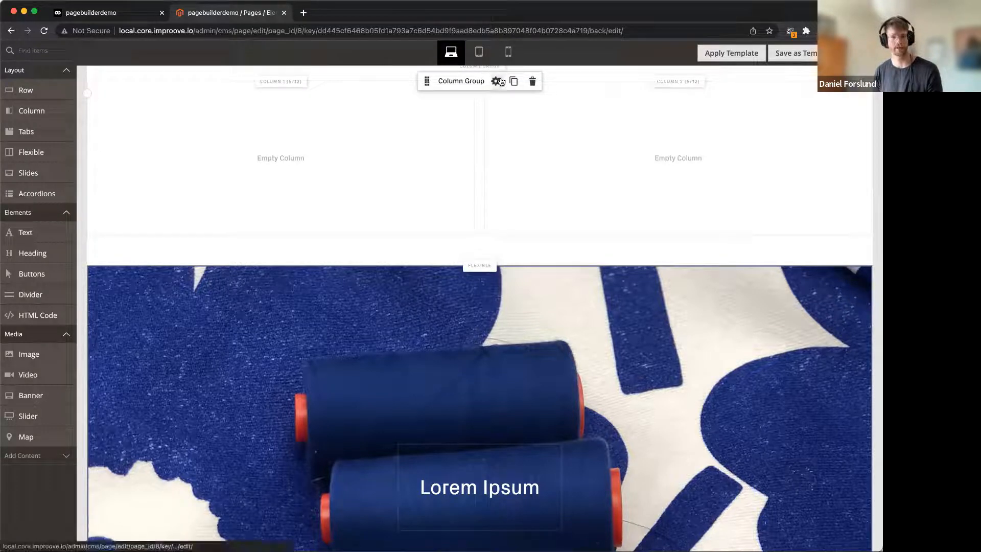
Step: Review the column group's padding, responsive strategy and vertical spacing options, then save the settings with their existing choices
{"action": "left_click", "coordinate": [495, 82]}
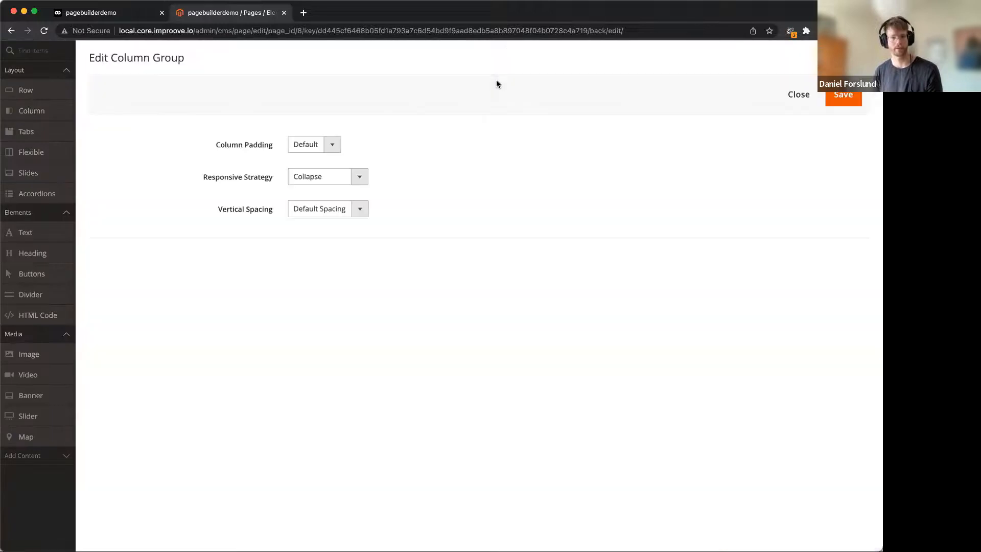
{"action": "left_click", "coordinate": [339, 148]}
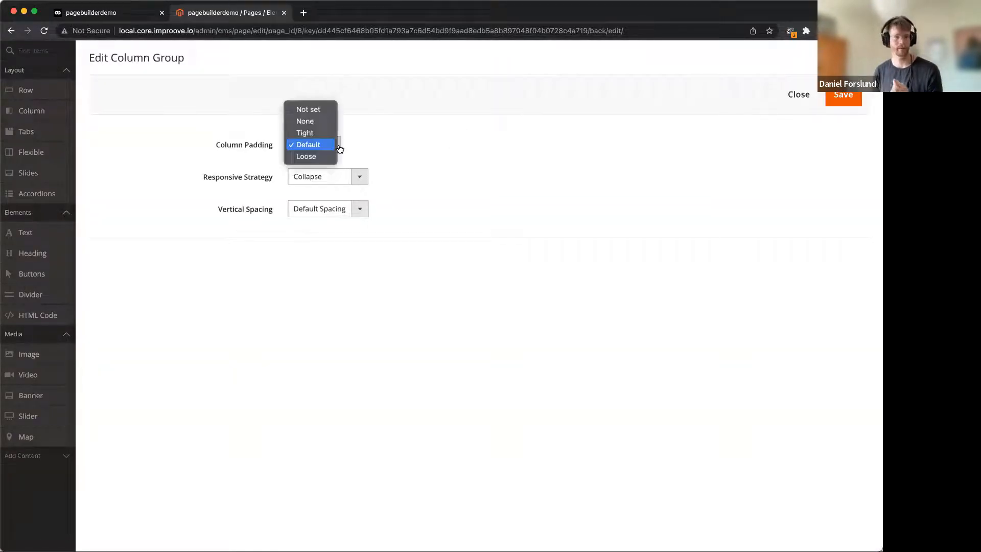
{"action": "left_click", "coordinate": [396, 151]}
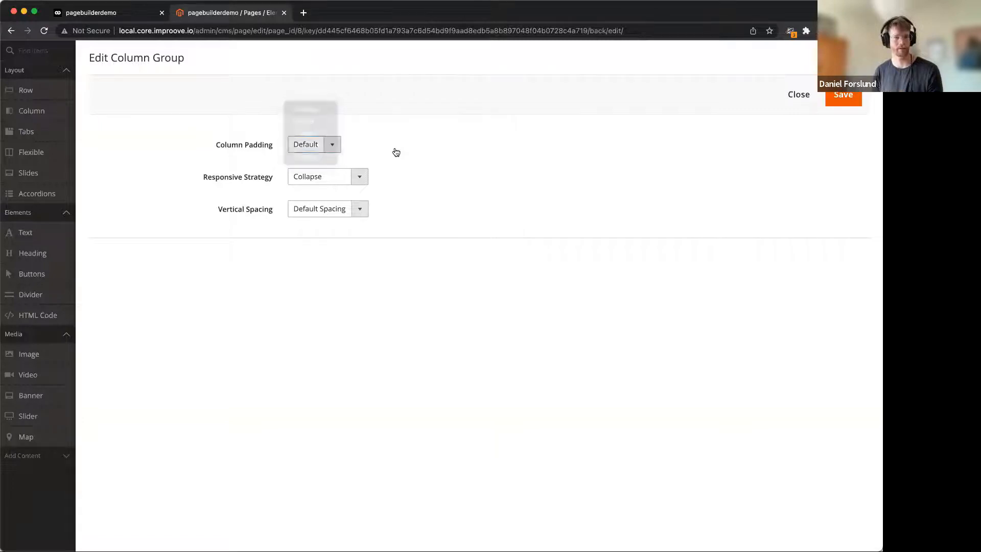
{"action": "left_click", "coordinate": [344, 177]}
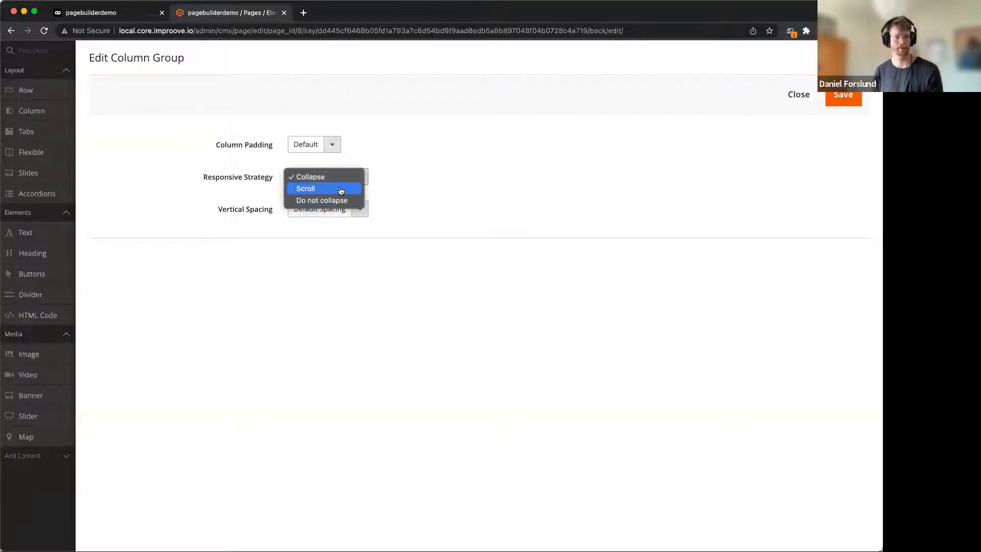
{"action": "left_click", "coordinate": [428, 153]}
{"action": "left_click", "coordinate": [332, 144]}
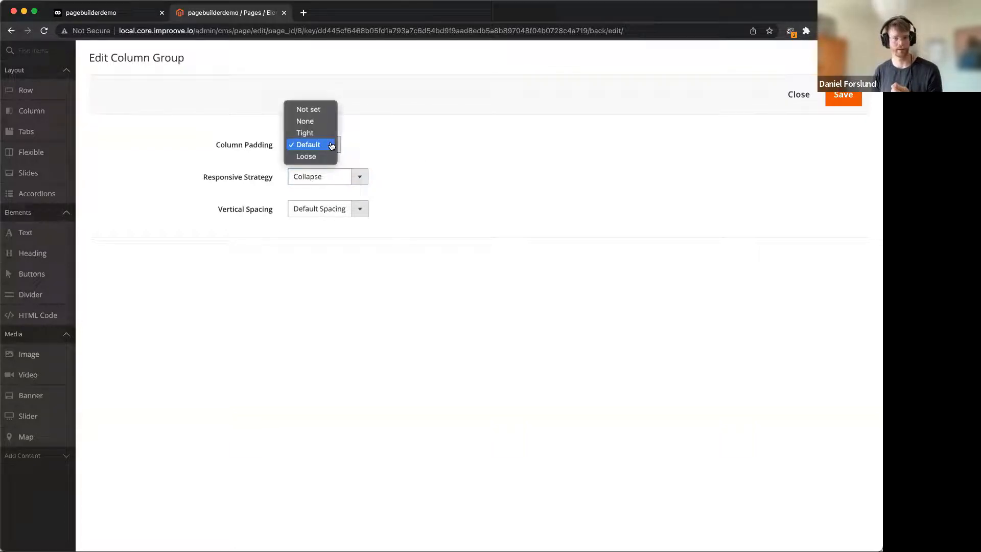
{"action": "left_click", "coordinate": [328, 144]}
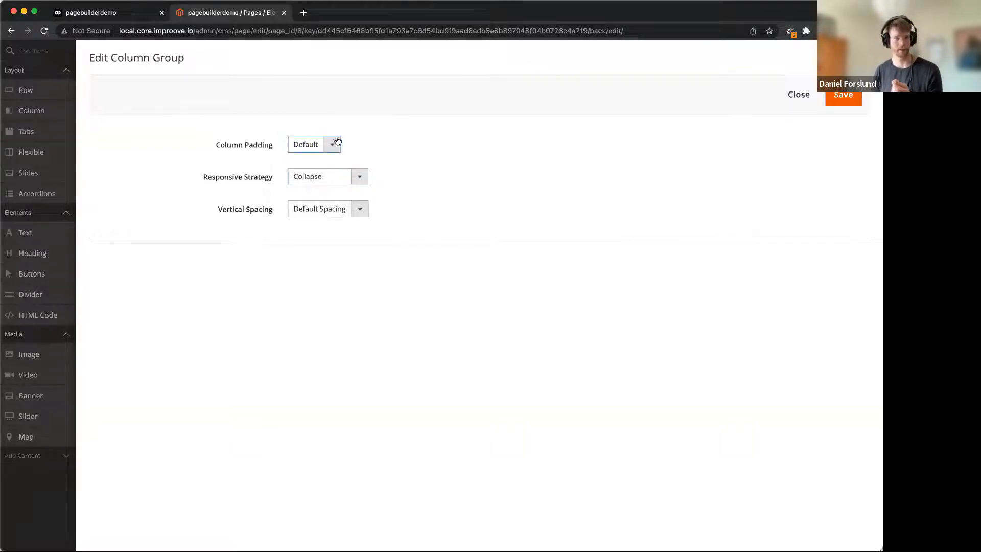
{"action": "left_click", "coordinate": [337, 141]}
{"action": "left_click", "coordinate": [359, 209]}
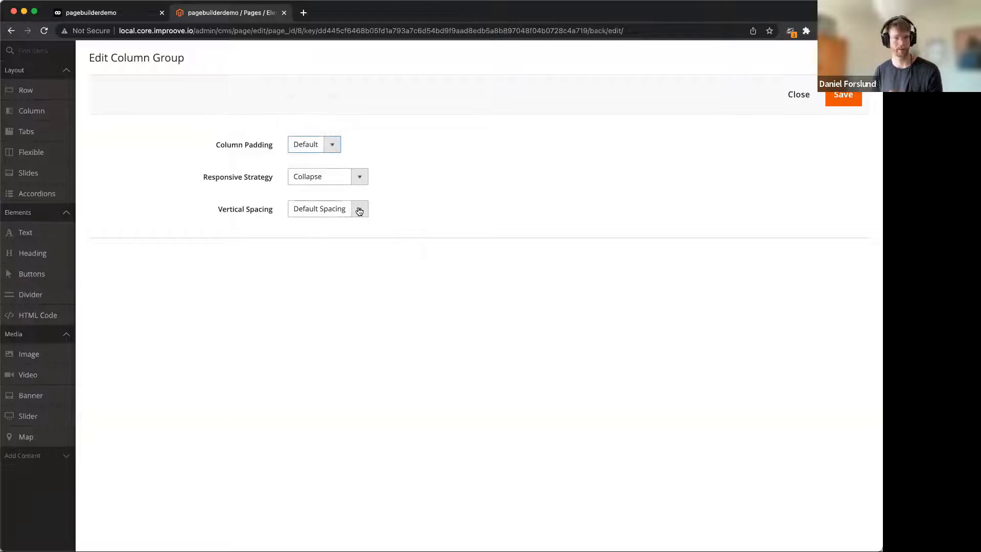
{"action": "left_click", "coordinate": [346, 178]}
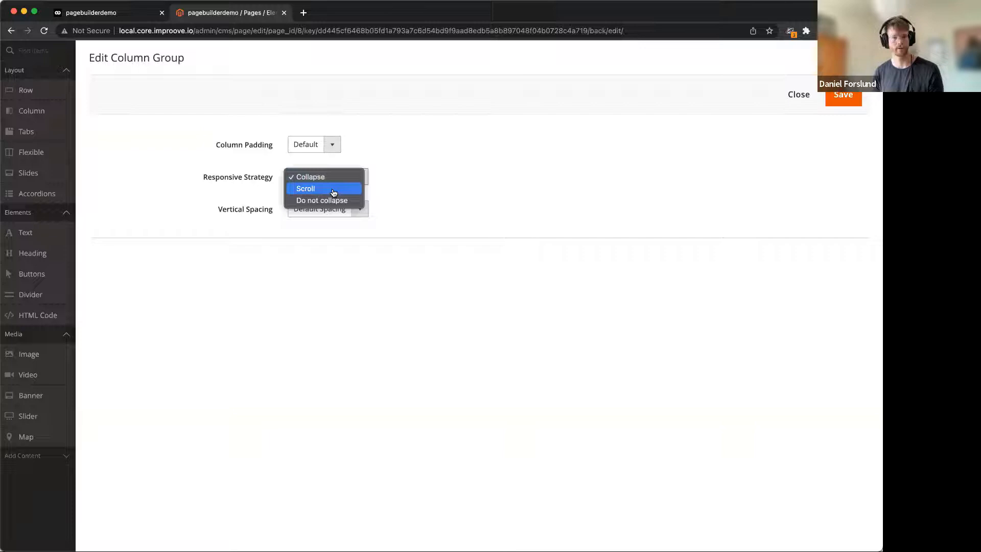
{"action": "left_click", "coordinate": [493, 177]}
{"action": "left_click", "coordinate": [844, 97]}
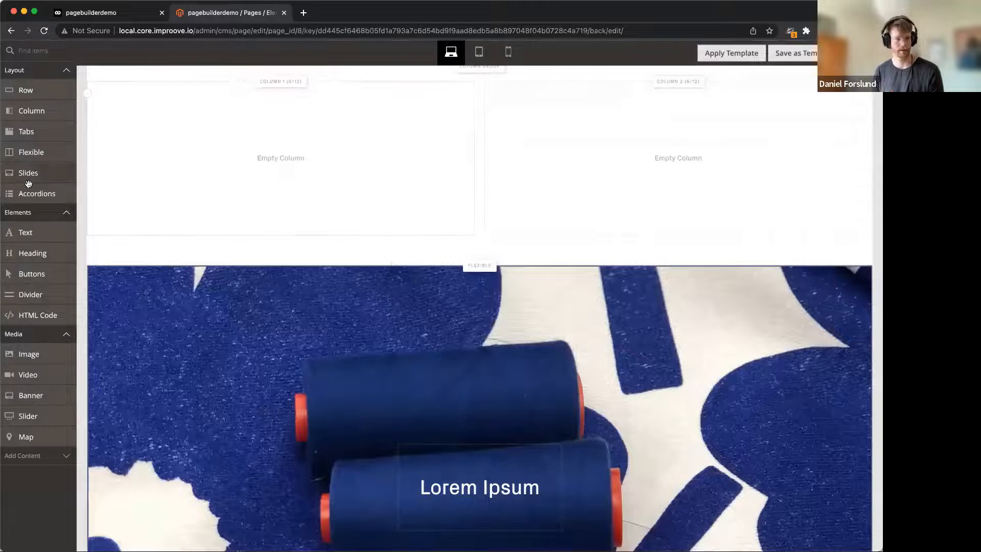
Step: Add a Flexible section to the first column and give it the image of the woman in an orange sweater
{"action": "left_click_drag", "start_coordinate": [32, 152], "coordinate": [239, 114]}
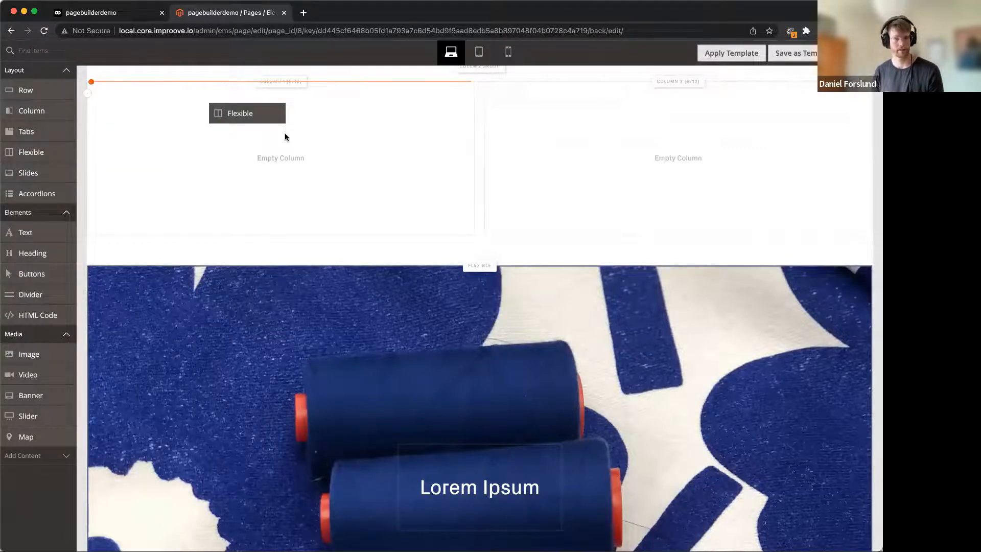
{"action": "left_click_drag", "start_coordinate": [285, 137], "coordinate": [286, 138]}
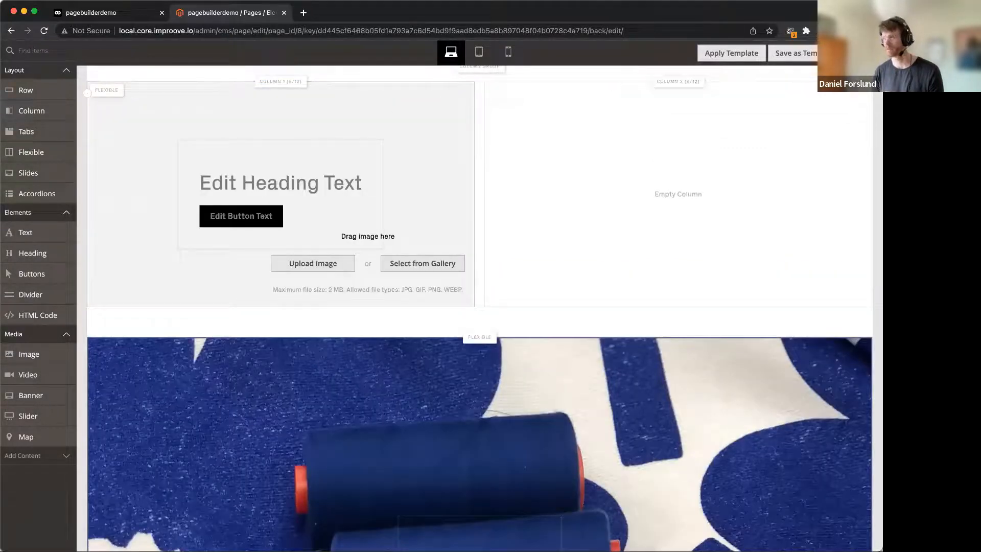
{"action": "left_click_drag", "start_coordinate": [900, 67], "coordinate": [796, 82]}
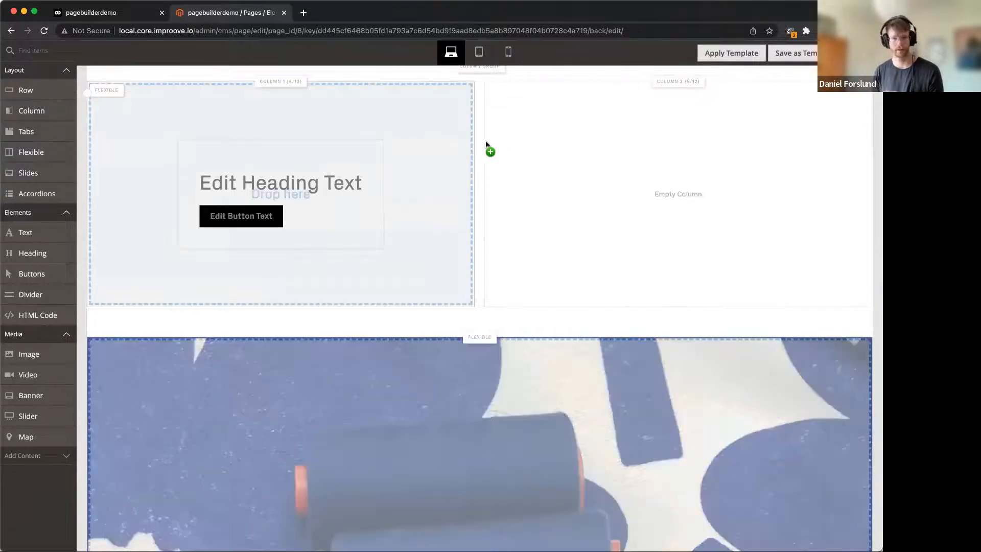
{"action": "left_click_drag", "start_coordinate": [456, 143], "coordinate": [458, 143]}
Step: Enter "Lorem Ipsum" as the heading of the first column's Flexible section
{"action": "scroll", "coordinate": [321, 163], "scroll_direction": "down", "scroll_amount": 2}
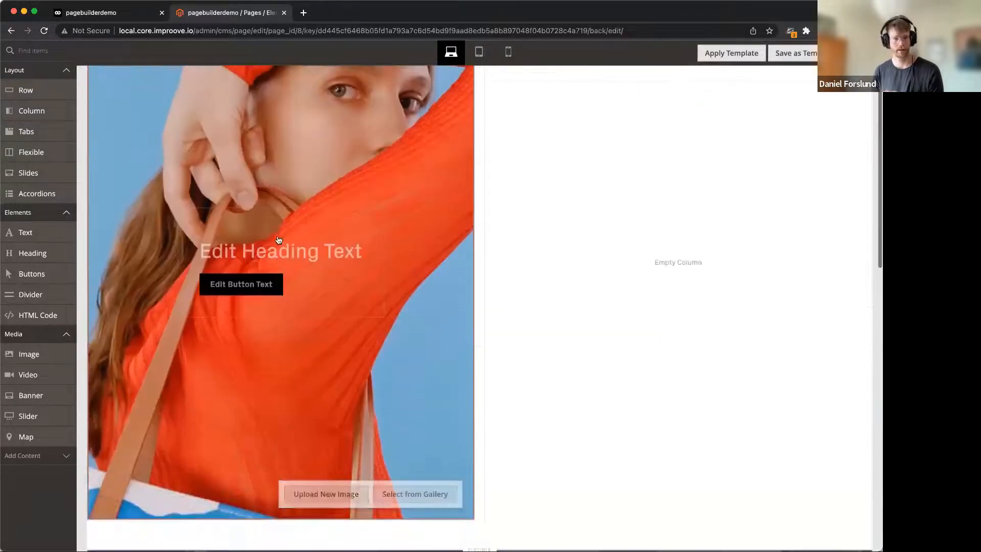
{"action": "left_click", "coordinate": [273, 245]}
{"action": "type", "text": "Lorem I"}
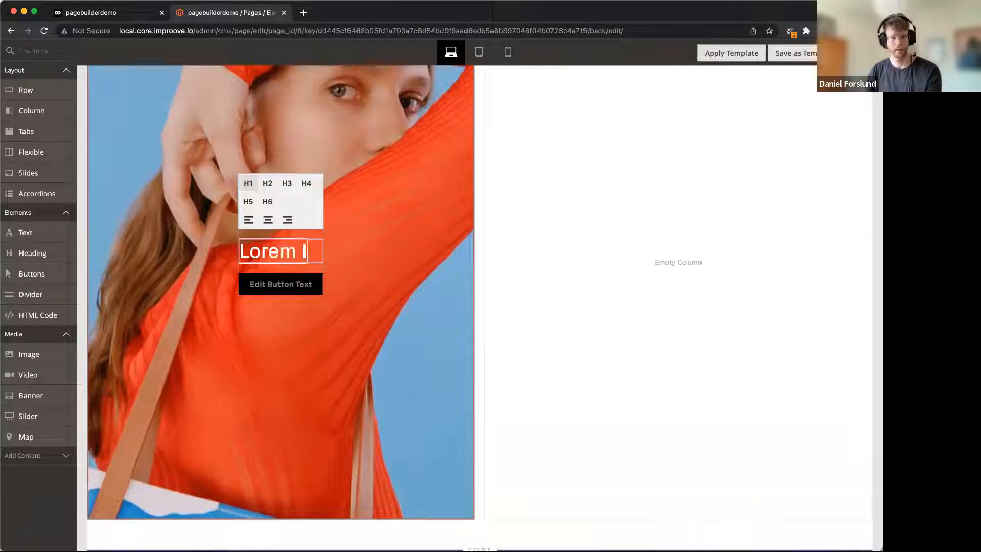
{"action": "type", "text": "psum"}
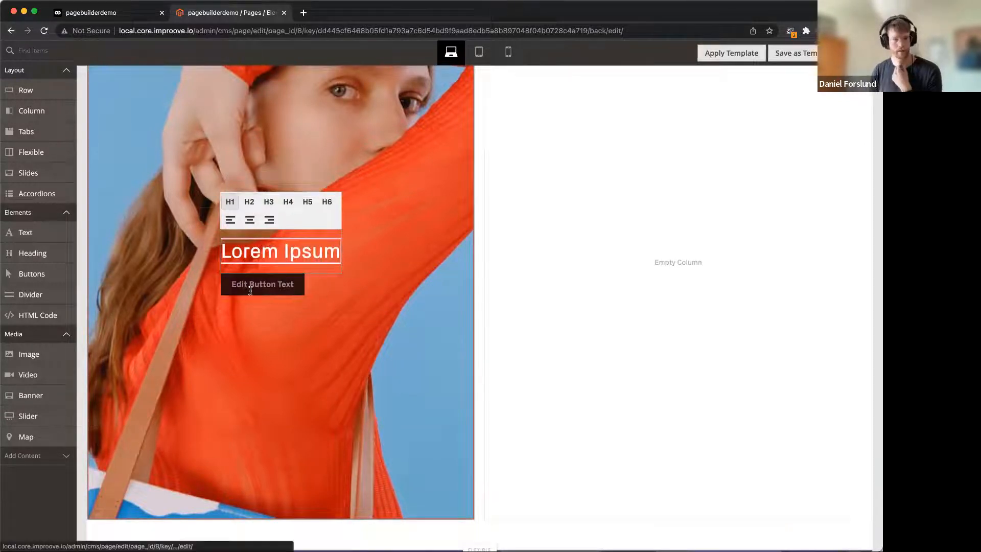
Step: Set the first column's button to the Secondary type with the text "Hello World" and save it
{"action": "left_click", "coordinate": [250, 290]}
{"action": "left_click", "coordinate": [251, 264]}
{"action": "left_click", "coordinate": [342, 217]}
{"action": "left_click", "coordinate": [333, 228]}
{"action": "left_click", "coordinate": [334, 185]}
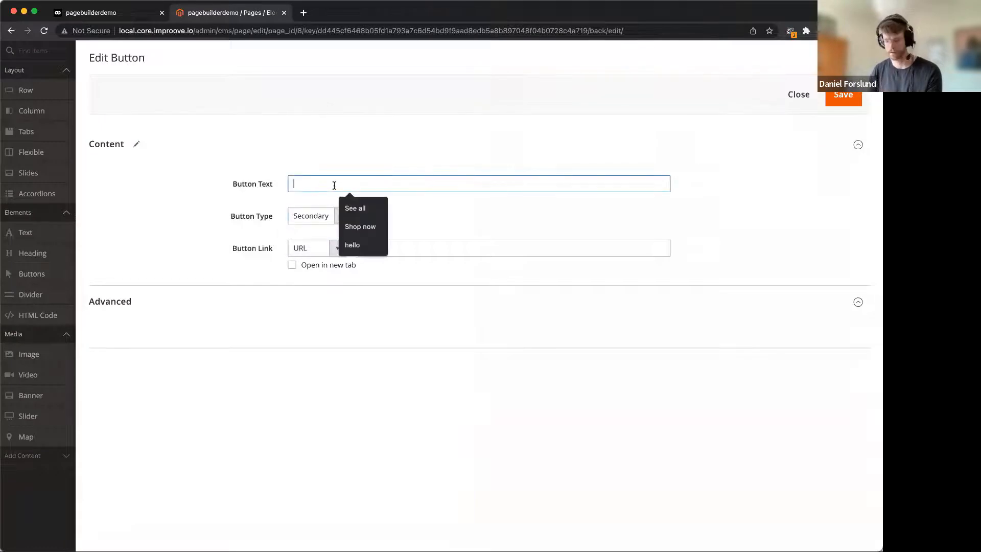
{"action": "type", "text": "Hello World"}
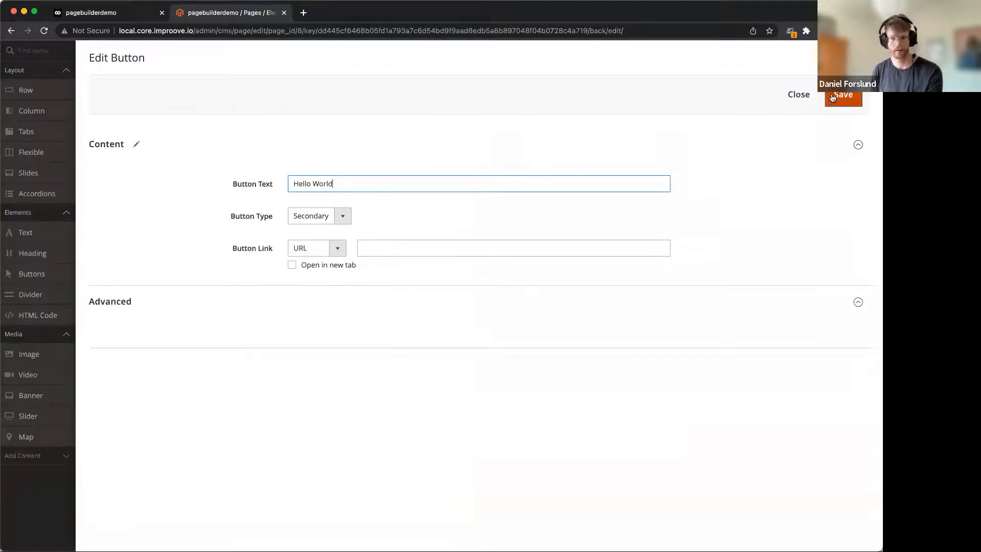
{"action": "left_click", "coordinate": [832, 98]}
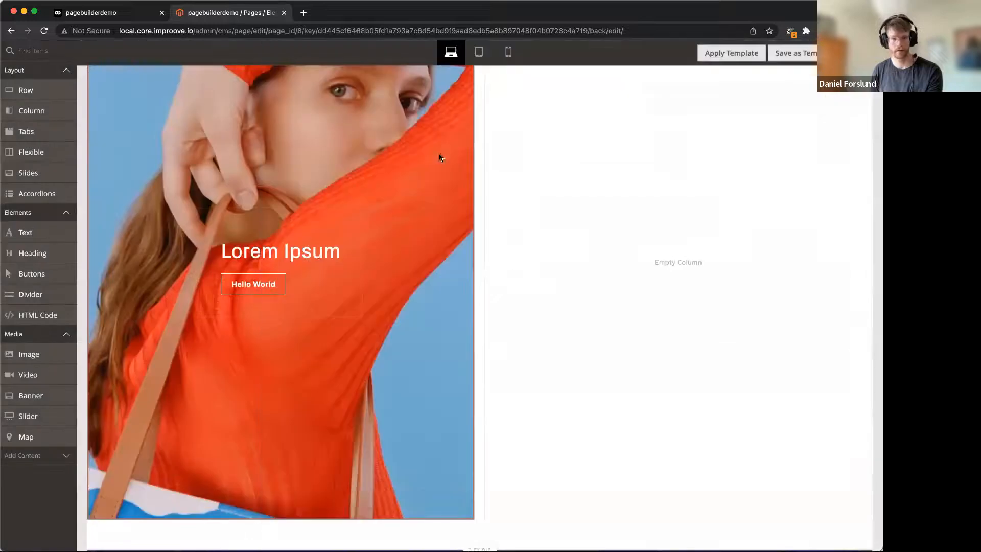
Step: Center-align the heading and the buttons of the first column's Flexible section, saving each
{"action": "left_click", "coordinate": [280, 231]}
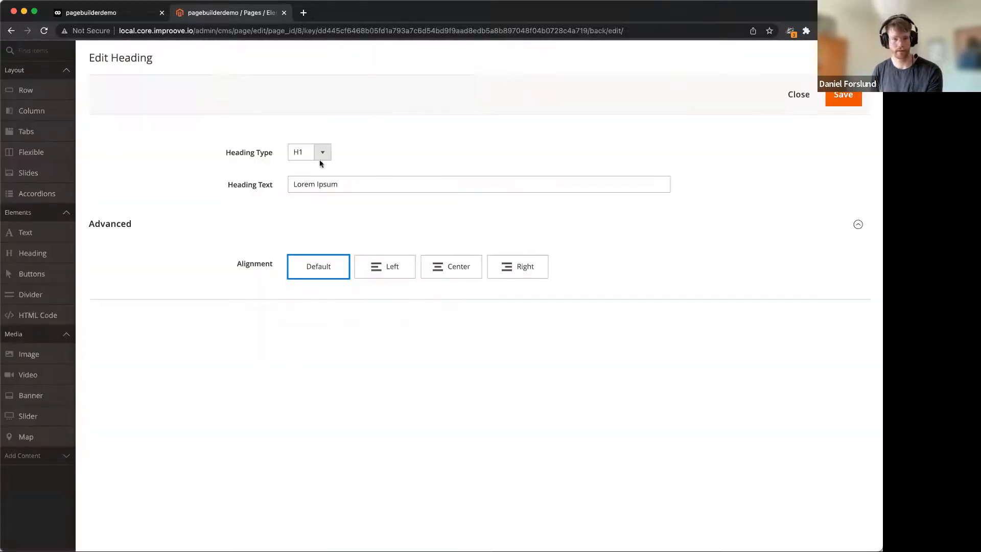
{"action": "left_click", "coordinate": [449, 266]}
{"action": "left_click", "coordinate": [843, 96]}
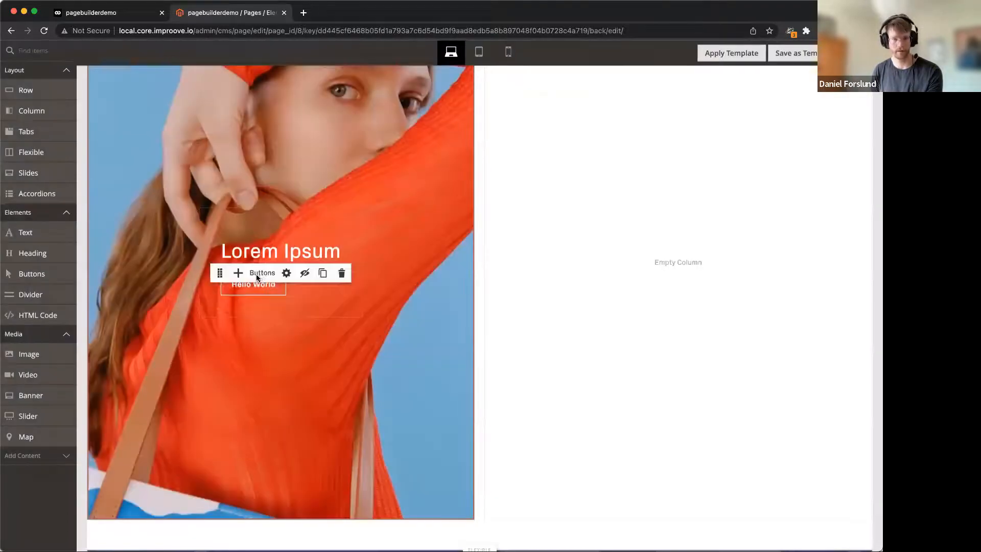
{"action": "left_click", "coordinate": [287, 275]}
{"action": "left_click", "coordinate": [442, 332]}
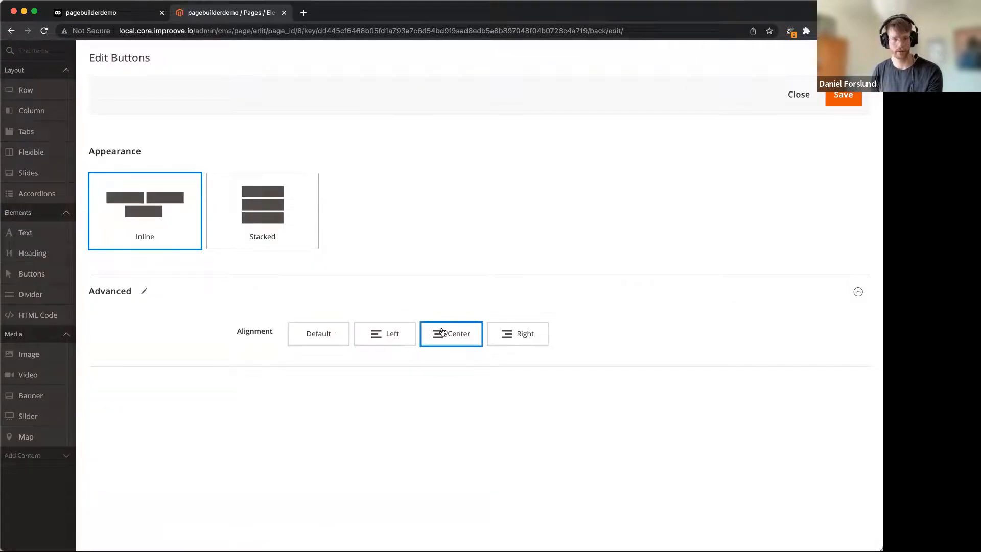
{"action": "left_click", "coordinate": [836, 100]}
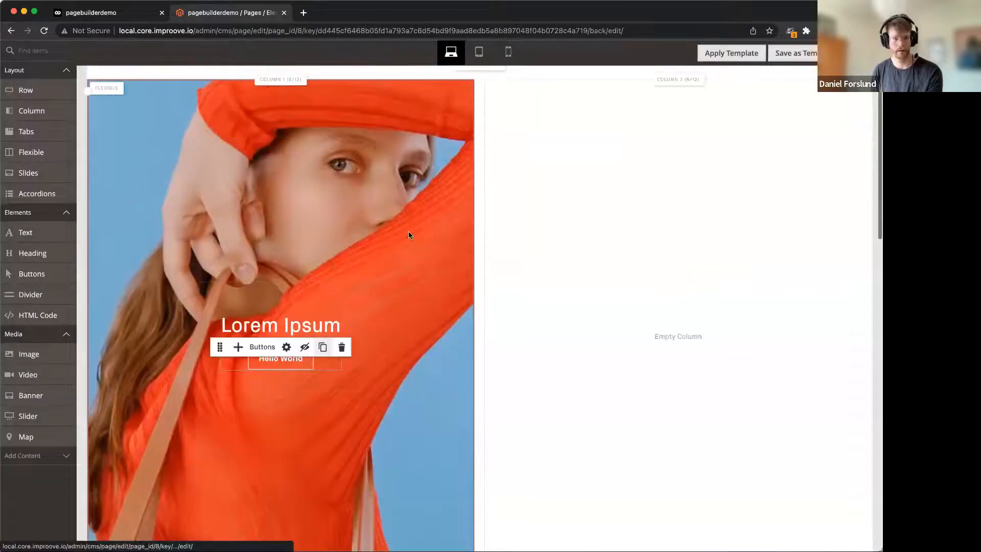
Step: Duplicate the first column's Flexible section and move the copy into the empty second column
{"action": "scroll", "coordinate": [378, 247], "scroll_direction": "down", "scroll_amount": 3}
{"action": "scroll", "coordinate": [377, 247], "scroll_direction": "up", "scroll_amount": 3}
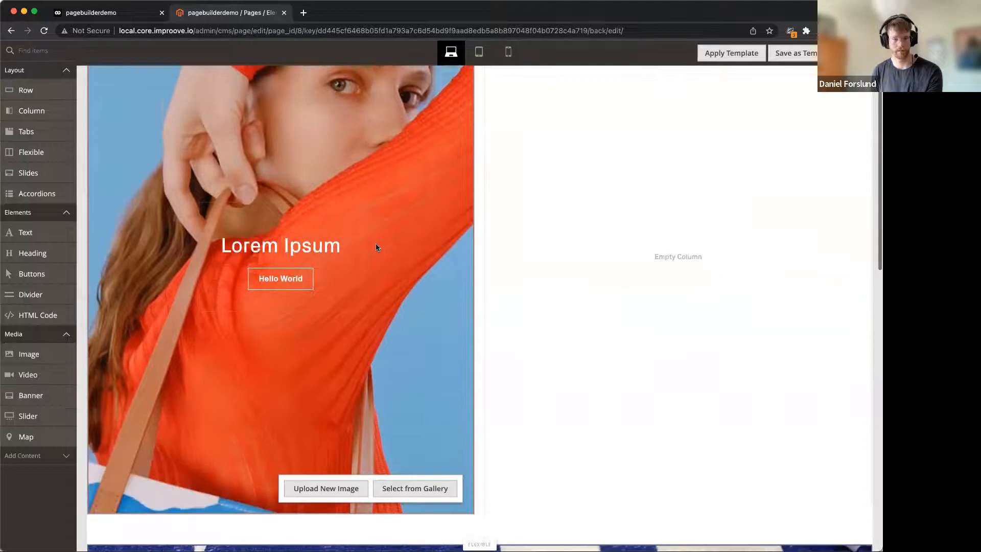
{"action": "scroll", "coordinate": [377, 247], "scroll_direction": "up", "scroll_amount": 1}
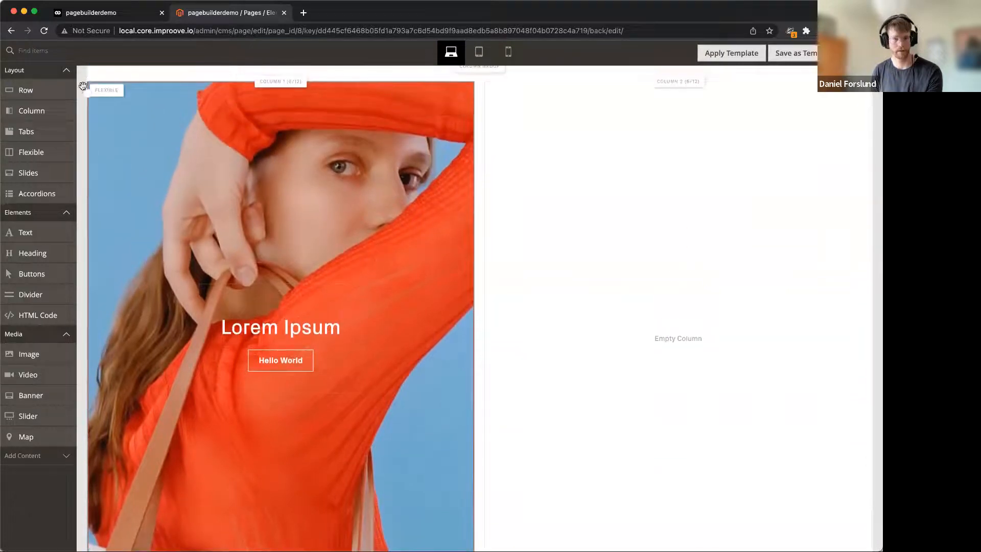
{"action": "mouse_move", "coordinate": [109, 90]}
{"action": "left_click", "coordinate": [183, 94]}
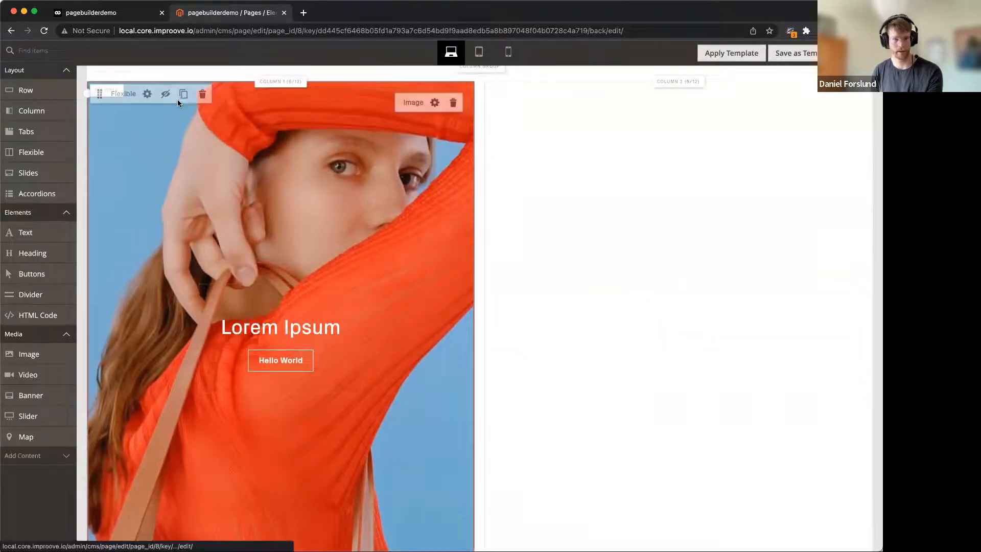
{"action": "scroll", "coordinate": [194, 233], "scroll_direction": "down", "scroll_amount": 5}
{"action": "scroll", "coordinate": [195, 233], "scroll_direction": "down", "scroll_amount": 4}
{"action": "left_click_drag", "start_coordinate": [97, 151], "coordinate": [528, 155]}
Step: Replace the image in the second column's Flexible section with the picture of strawberries on knees
{"action": "scroll", "coordinate": [715, 358], "scroll_direction": "down", "scroll_amount": 5}
{"action": "scroll", "coordinate": [786, 212], "scroll_direction": "up", "scroll_amount": 4}
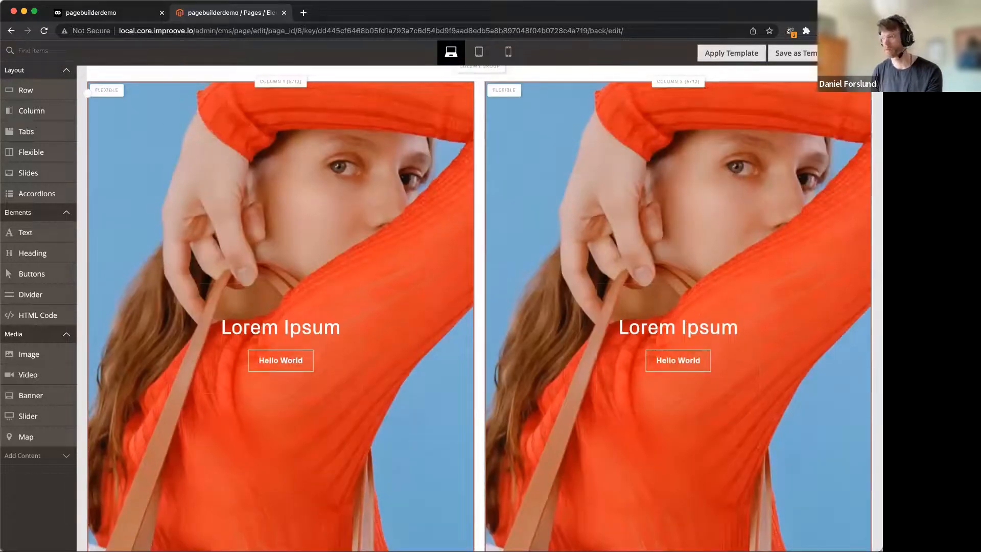
{"action": "left_click_drag", "start_coordinate": [881, 232], "coordinate": [725, 237]}
{"action": "scroll", "coordinate": [798, 327], "scroll_direction": "down", "scroll_amount": 3}
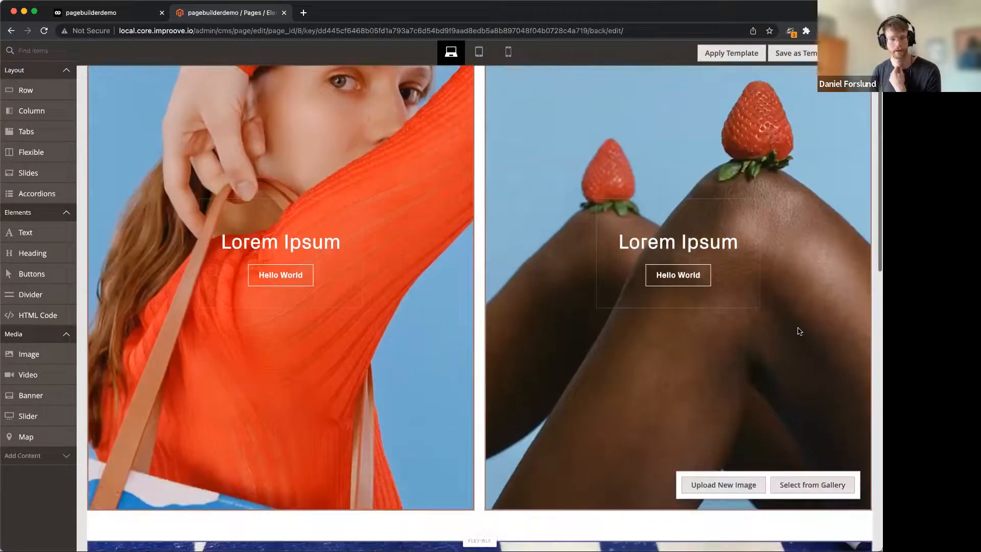
{"action": "scroll", "coordinate": [799, 332], "scroll_direction": "up", "scroll_amount": 3}
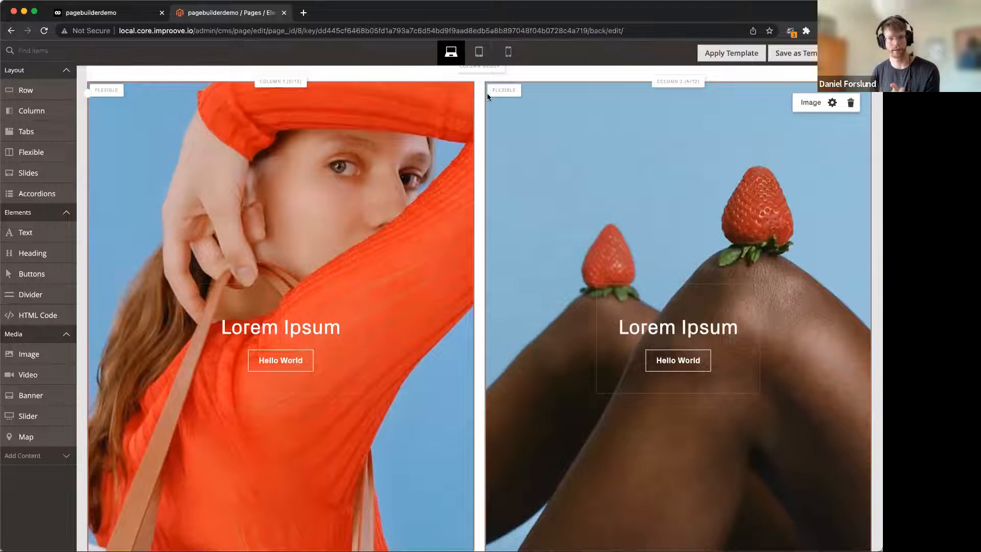
Step: Preview how both columns are laid out in the tablet view and return to the desktop view
{"action": "left_click", "coordinate": [479, 52]}
{"action": "scroll", "coordinate": [492, 213], "scroll_direction": "down", "scroll_amount": 2}
{"action": "scroll", "coordinate": [493, 217], "scroll_direction": "down", "scroll_amount": 12}
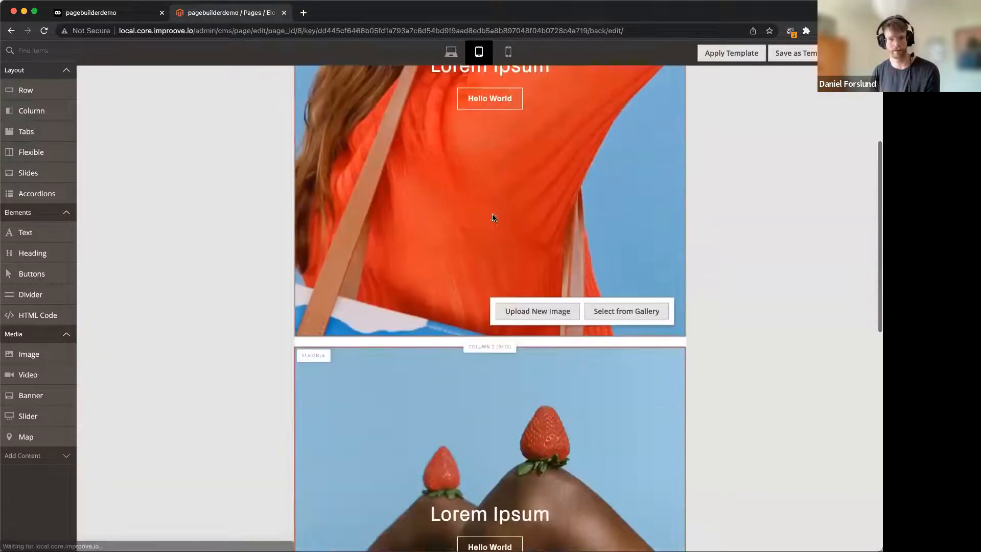
{"action": "scroll", "coordinate": [792, 248], "scroll_direction": "up", "scroll_amount": 12}
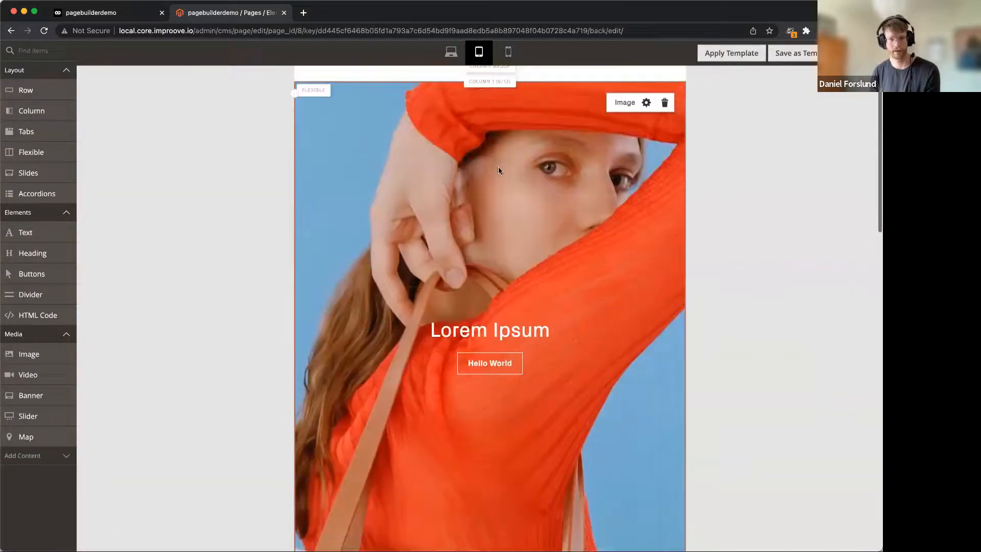
{"action": "left_click", "coordinate": [450, 51]}
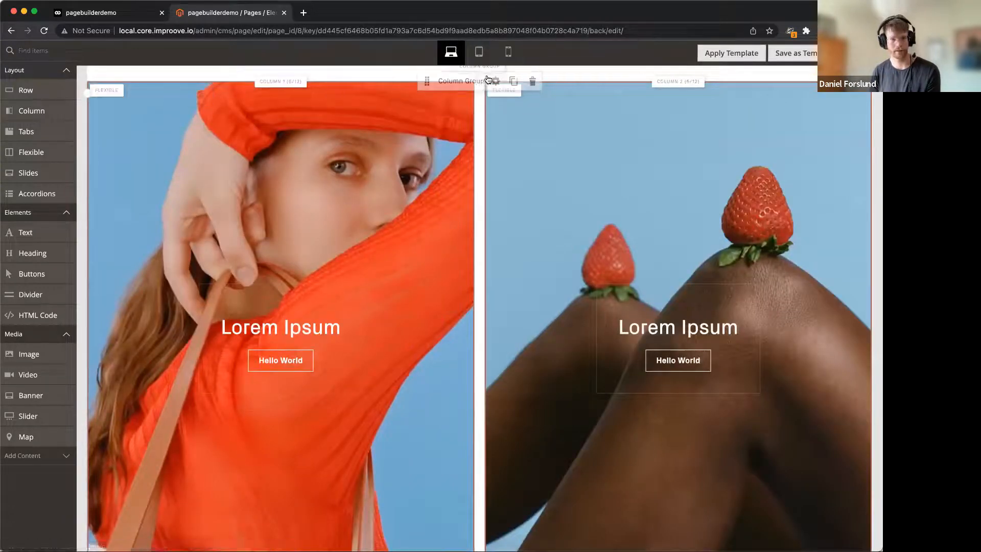
Step: Set the column group's responsive strategy to Scroll and save the settings
{"action": "left_click", "coordinate": [492, 77]}
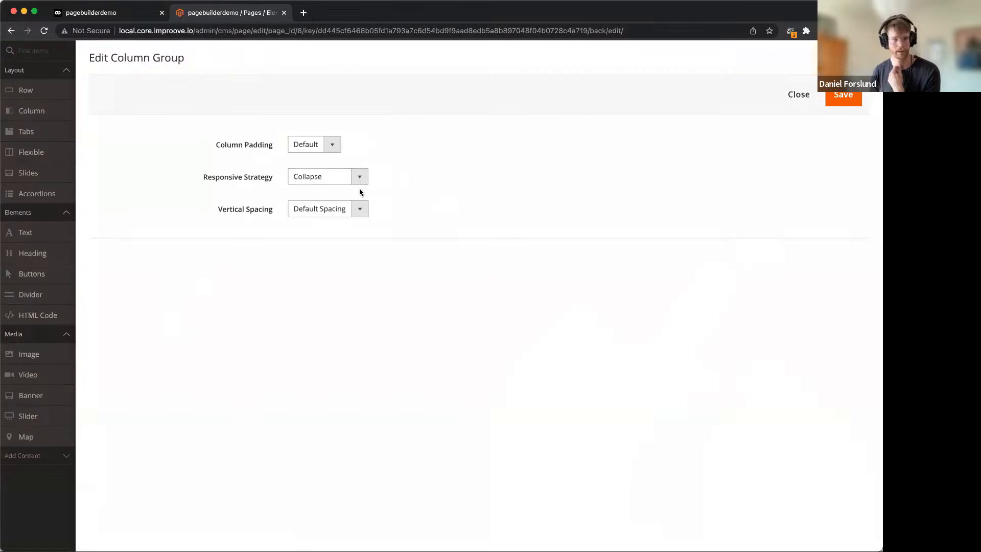
{"action": "left_click", "coordinate": [359, 177]}
{"action": "left_click", "coordinate": [339, 188]}
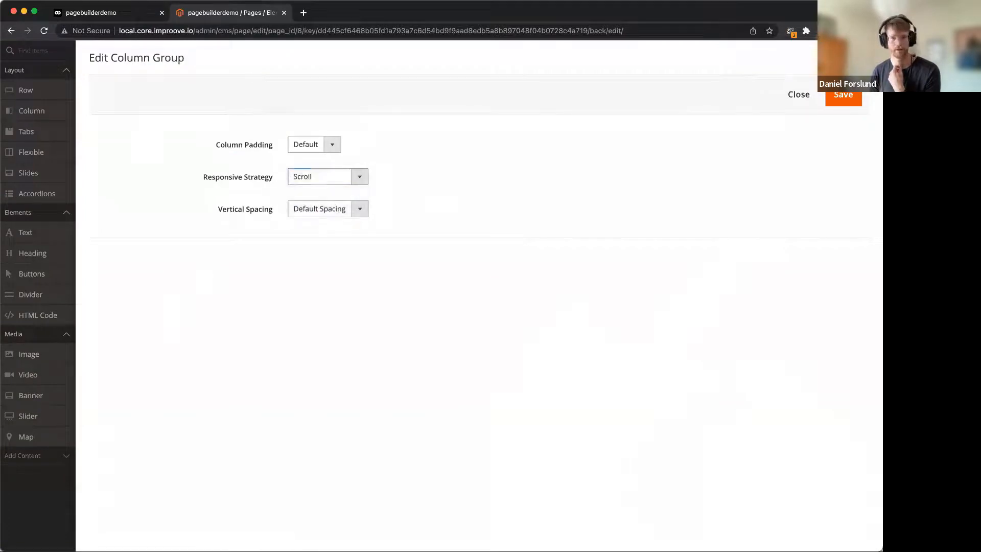
{"action": "left_click", "coordinate": [837, 102]}
Step: Check the column group's sideways scrolling between its two columns in the tablet view
{"action": "left_click", "coordinate": [479, 51]}
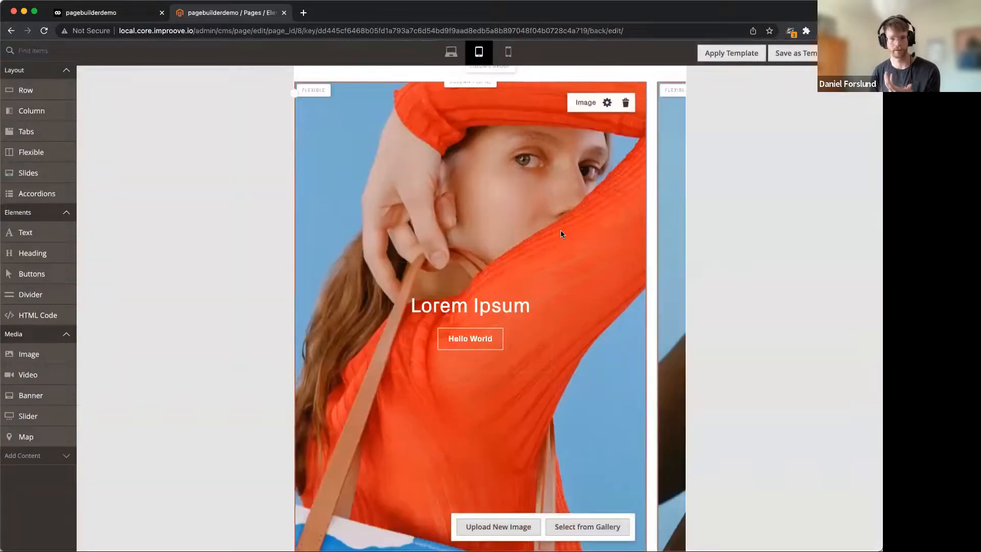
{"action": "scroll", "coordinate": [561, 234], "scroll_direction": "right", "scroll_amount": 5}
{"action": "scroll", "coordinate": [560, 234], "scroll_direction": "left", "scroll_amount": 5}
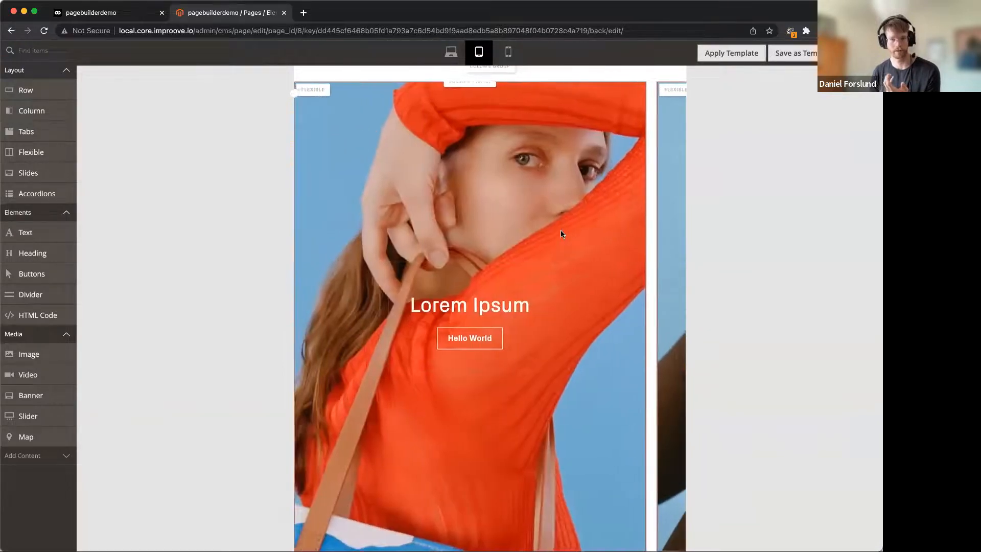
Step: Review how the columns and the sections below them look in the tablet view and return to the desktop view
{"action": "scroll", "coordinate": [560, 234], "scroll_direction": "down", "scroll_amount": 5}
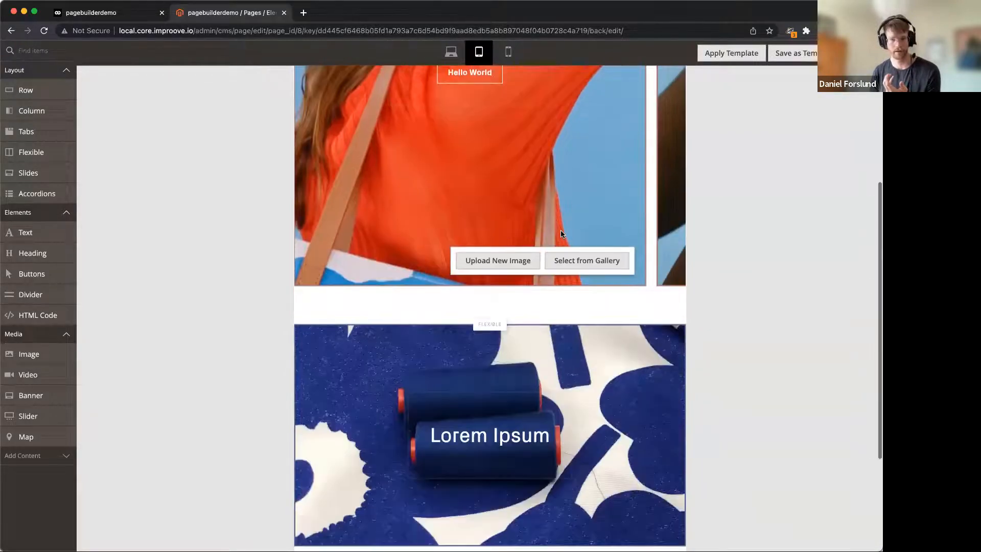
{"action": "scroll", "coordinate": [560, 234], "scroll_direction": "down", "scroll_amount": 3}
{"action": "scroll", "coordinate": [560, 234], "scroll_direction": "up", "scroll_amount": 8}
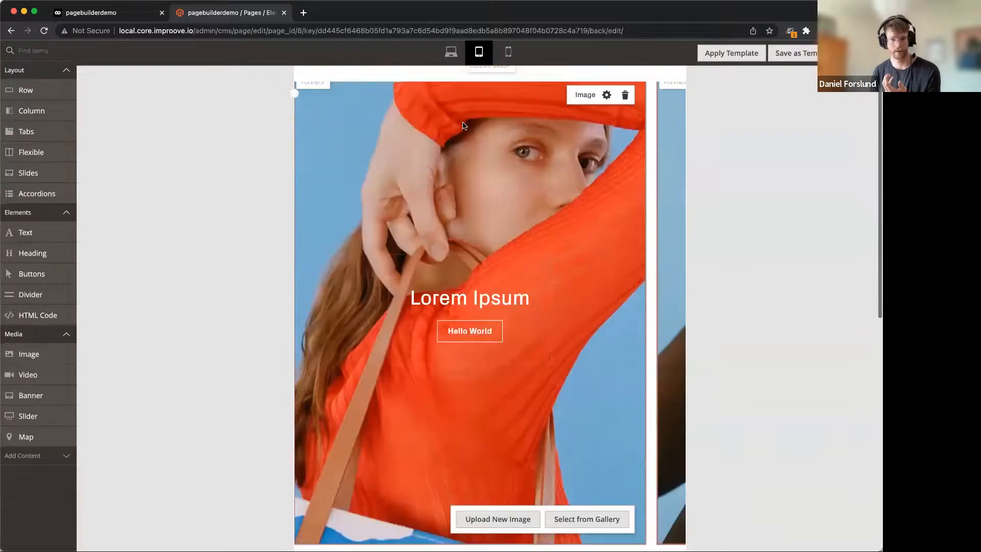
{"action": "left_click", "coordinate": [450, 51]}
Step: Add a new Flexible section at the end of the page, below the section with the video
{"action": "scroll", "coordinate": [462, 233], "scroll_direction": "down", "scroll_amount": 9}
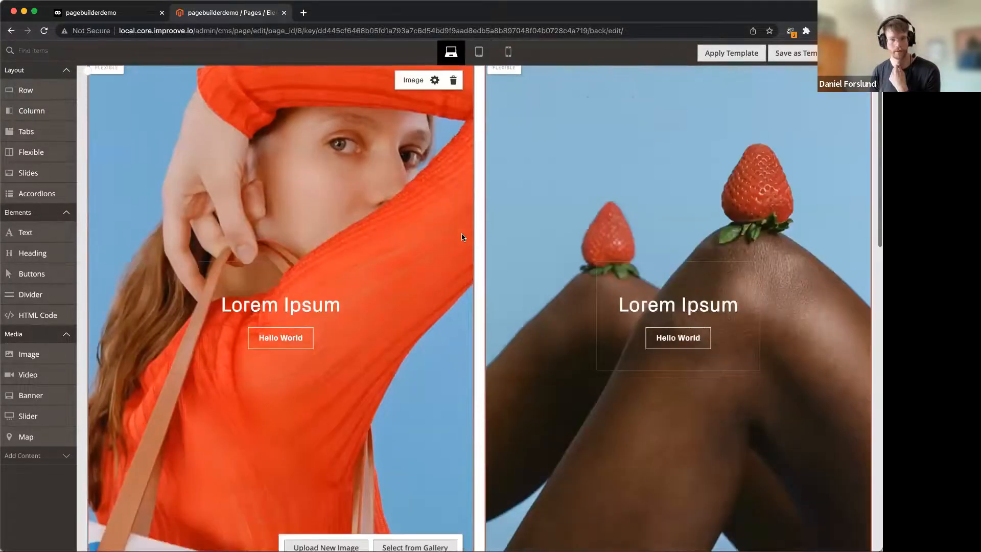
{"action": "scroll", "coordinate": [461, 233], "scroll_direction": "down", "scroll_amount": 2}
{"action": "scroll", "coordinate": [307, 215], "scroll_direction": "up", "scroll_amount": 5}
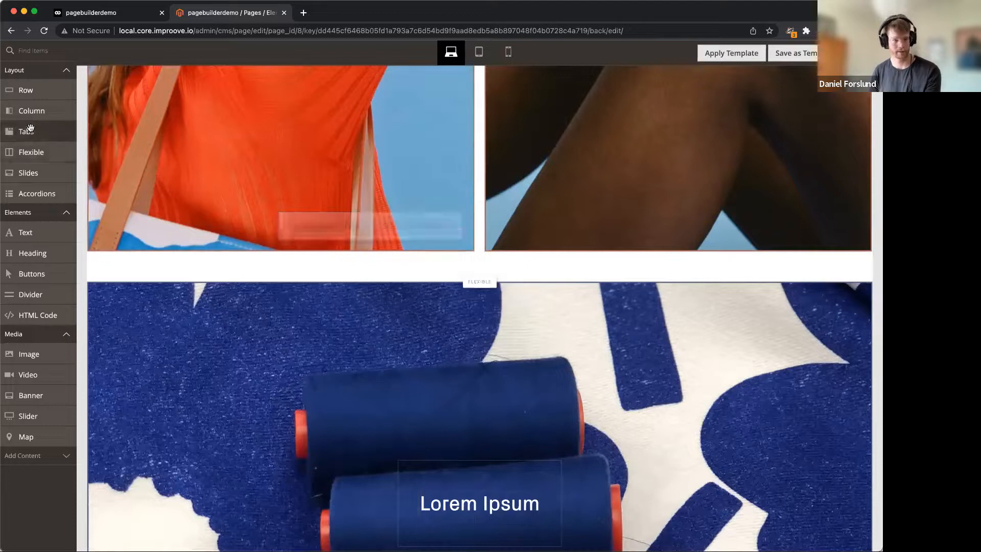
{"action": "left_click_drag", "start_coordinate": [40, 156], "coordinate": [241, 265]}
{"action": "scroll", "coordinate": [391, 322], "scroll_direction": "down", "scroll_amount": 5}
{"action": "scroll", "coordinate": [392, 322], "scroll_direction": "down", "scroll_amount": 15}
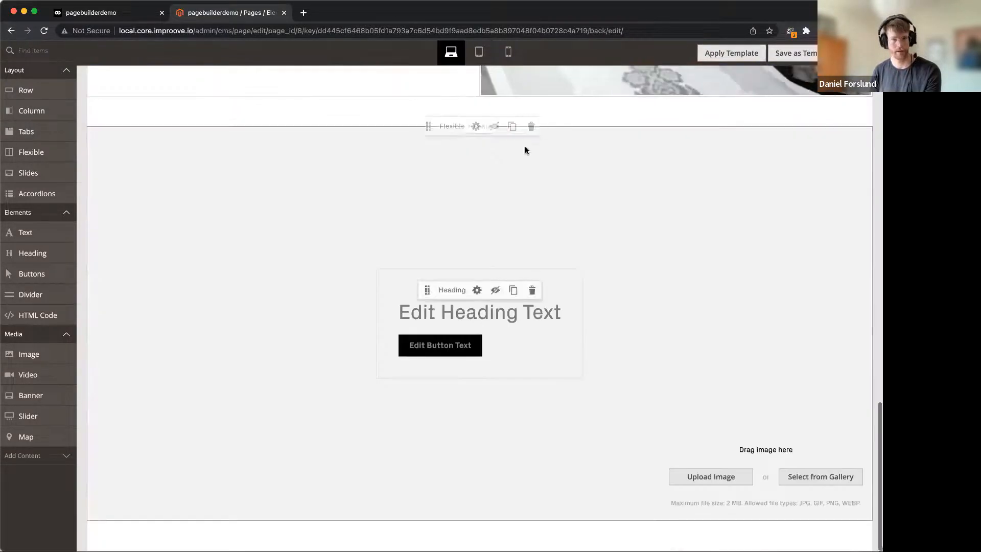
Step: Set the new Flexible section's appearance to Products Section and add the picture of a peach on an orange tablecloth
{"action": "left_click", "coordinate": [476, 126]}
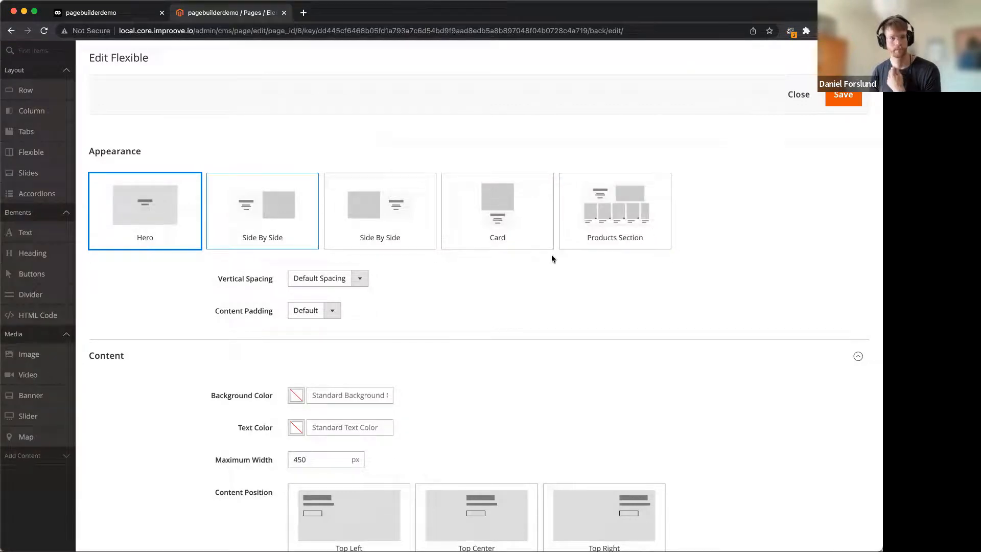
{"action": "left_click", "coordinate": [614, 194]}
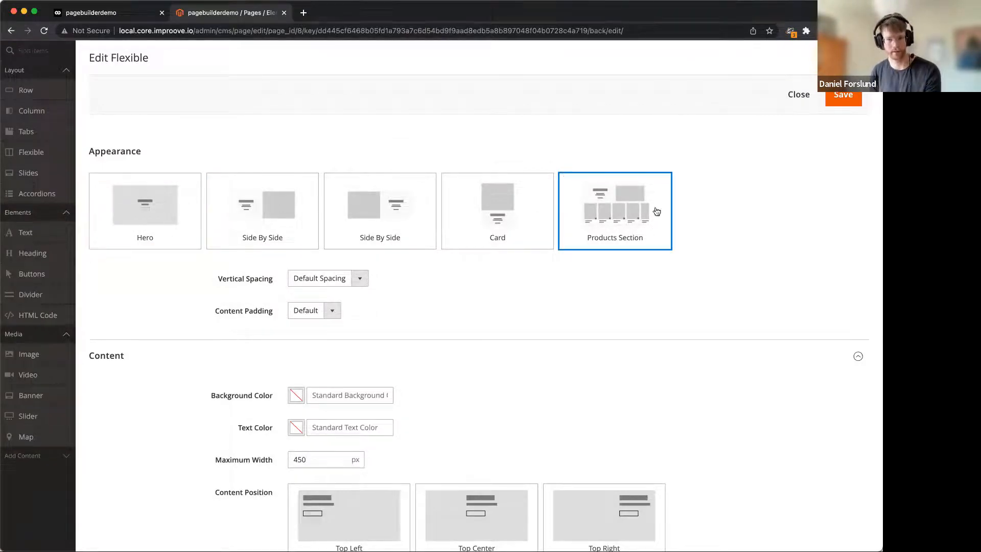
{"action": "left_click", "coordinate": [835, 99]}
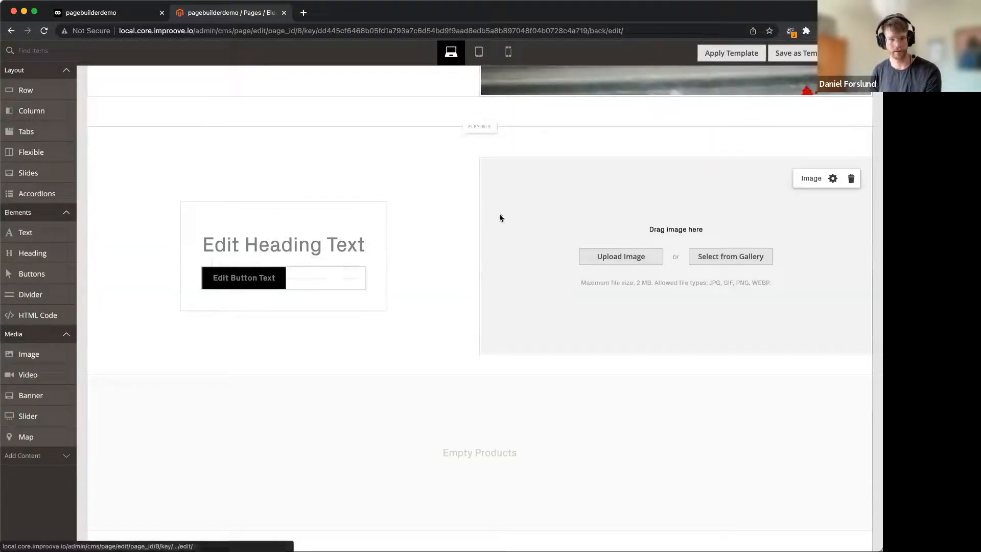
{"action": "scroll", "coordinate": [580, 306], "scroll_direction": "down", "scroll_amount": 2}
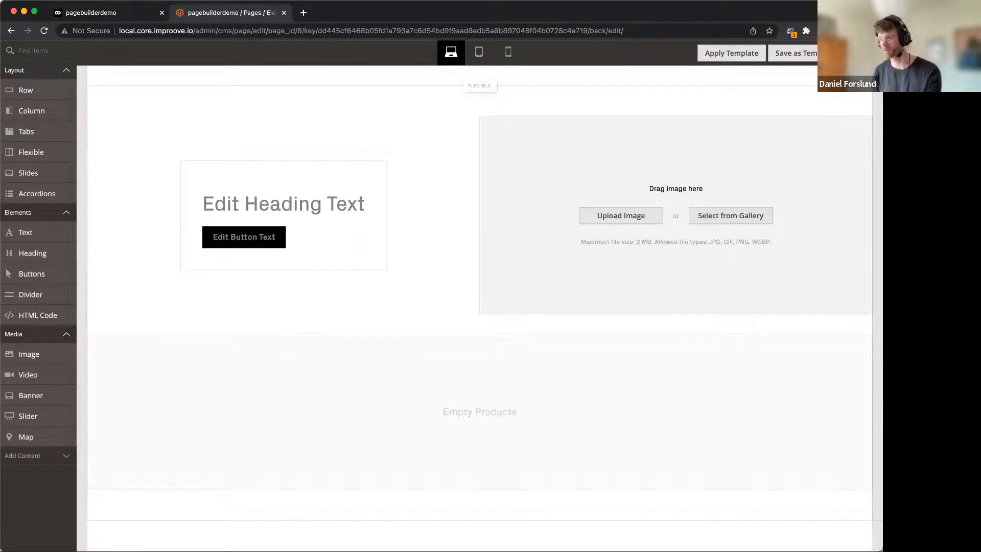
{"action": "left_click_drag", "start_coordinate": [900, 215], "coordinate": [832, 309]}
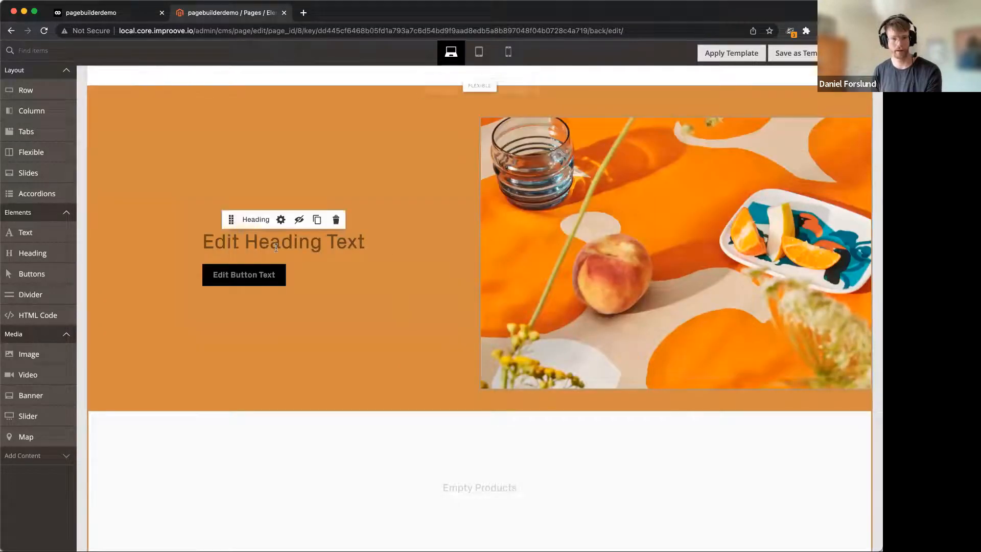
Step: Set the products section's heading to "Summer Edit" and its button text to "Go to Edit"
{"action": "left_click", "coordinate": [275, 248]}
{"action": "type", "text": "Summer Edit"}
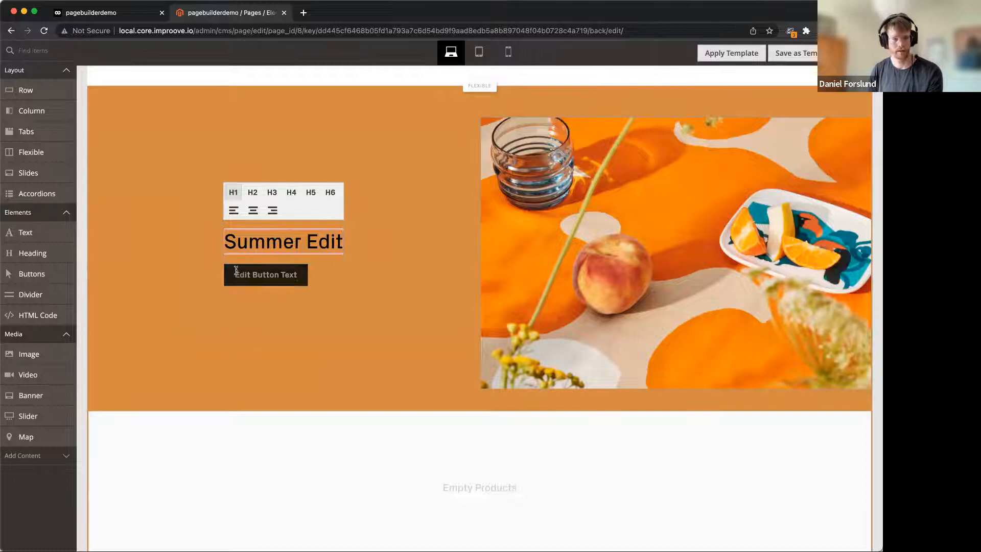
{"action": "left_click", "coordinate": [236, 270]}
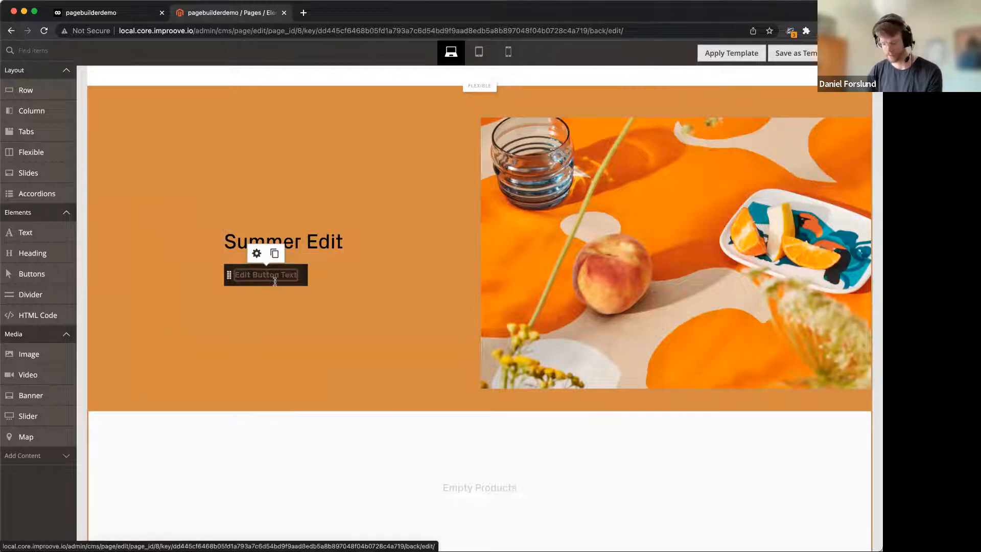
{"action": "type", "text": "Go to"}
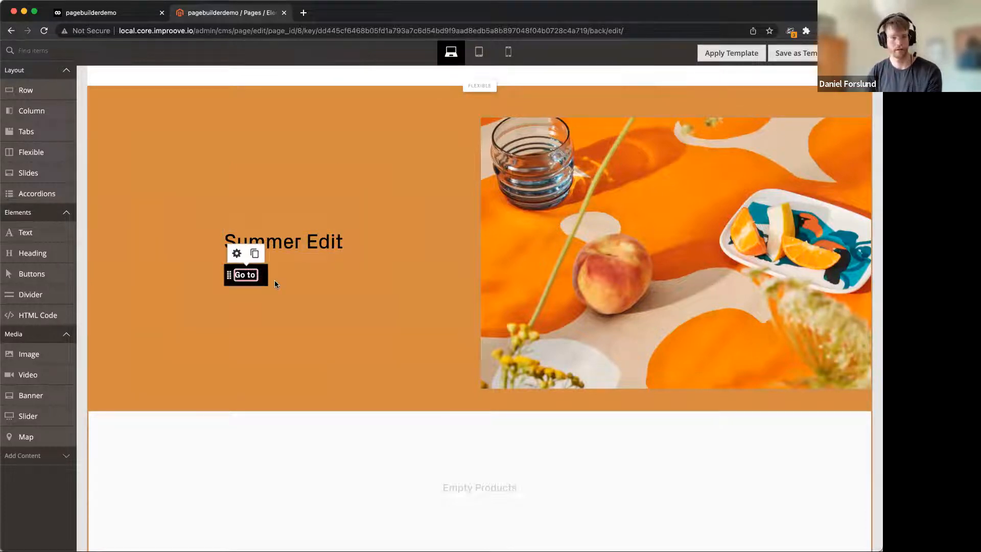
{"action": "type", "text": " Edit"}
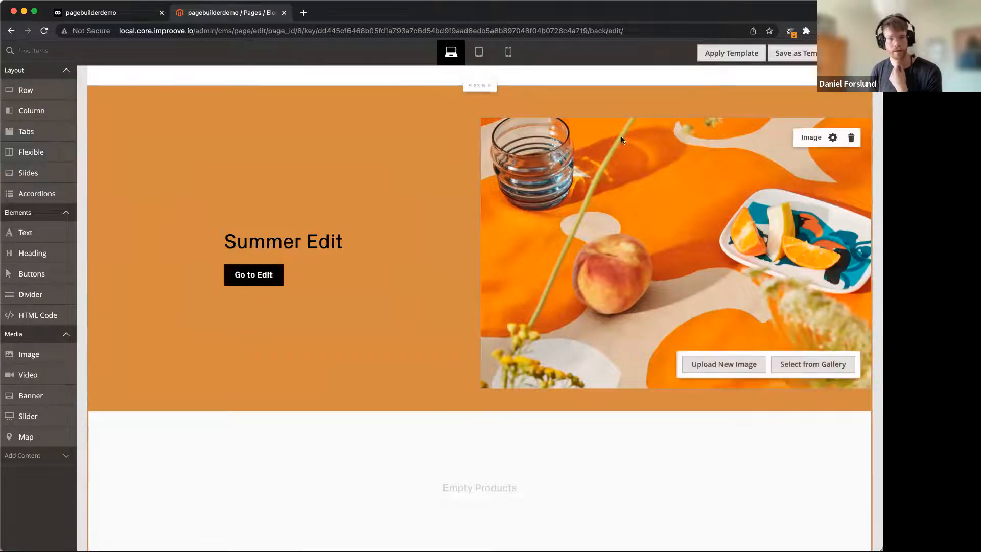
Step: Set the Summer Edit section's background color to bright orange #fd870a and save the settings
{"action": "left_click", "coordinate": [476, 86]}
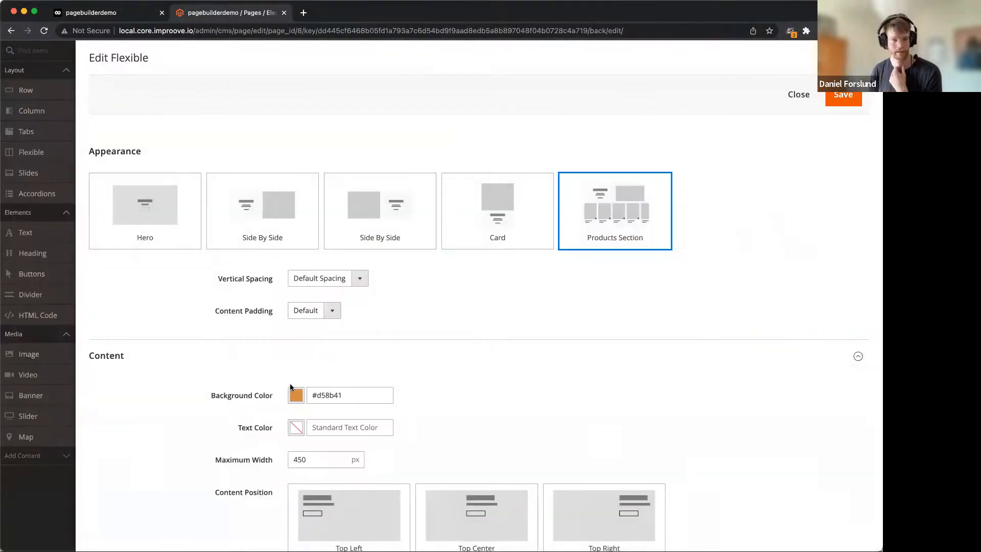
{"action": "left_click", "coordinate": [296, 395]}
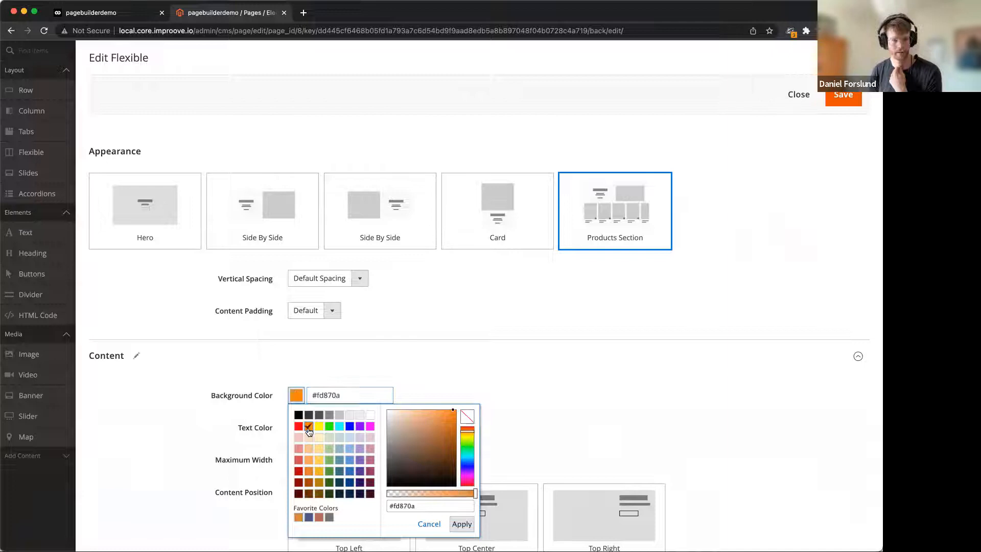
{"action": "left_click", "coordinate": [845, 98]}
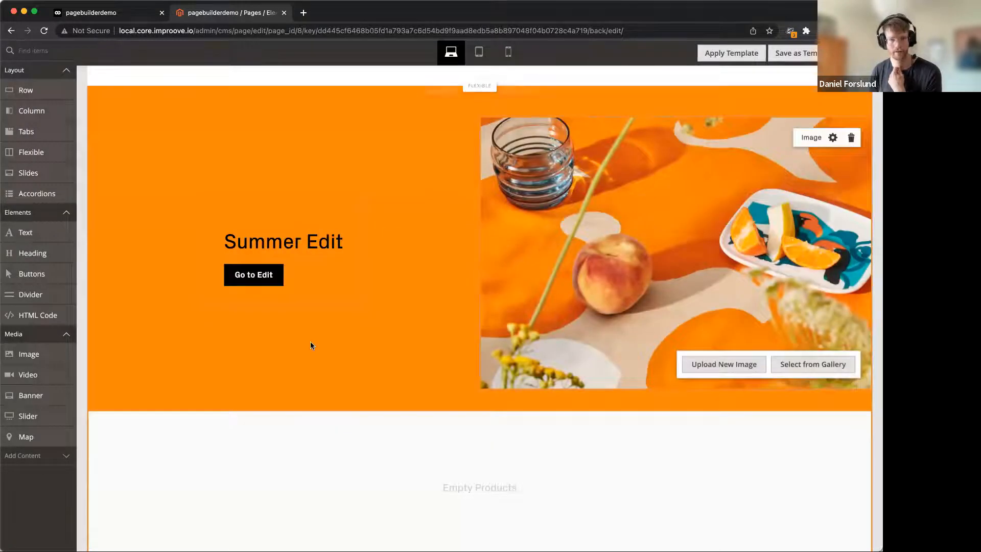
Step: Fill the empty product carousel below Summer Edit with products from the first subcategory of Women and save
{"action": "scroll", "coordinate": [311, 342], "scroll_direction": "down", "scroll_amount": 2}
{"action": "left_click", "coordinate": [487, 355]}
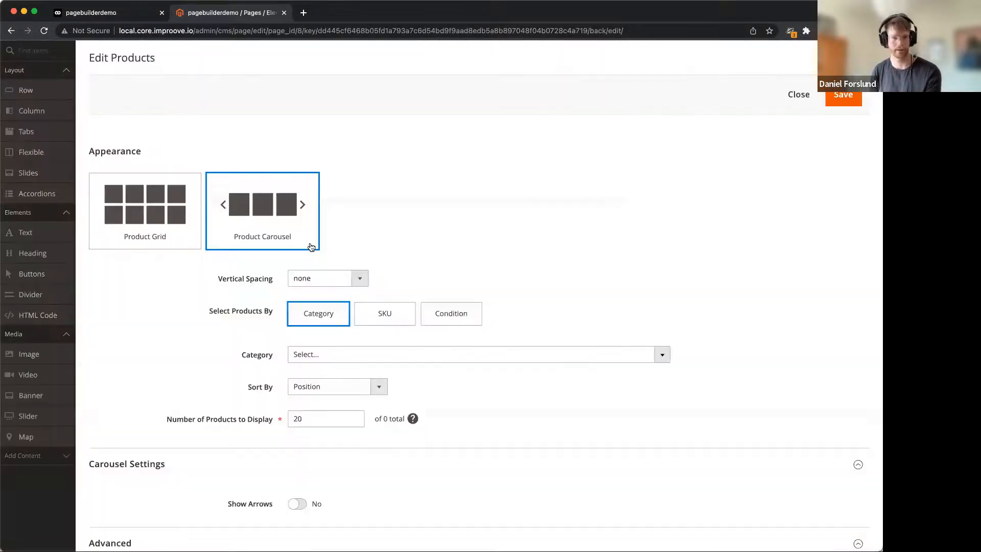
{"action": "scroll", "coordinate": [311, 250], "scroll_direction": "down", "scroll_amount": 1}
{"action": "left_click", "coordinate": [322, 304]}
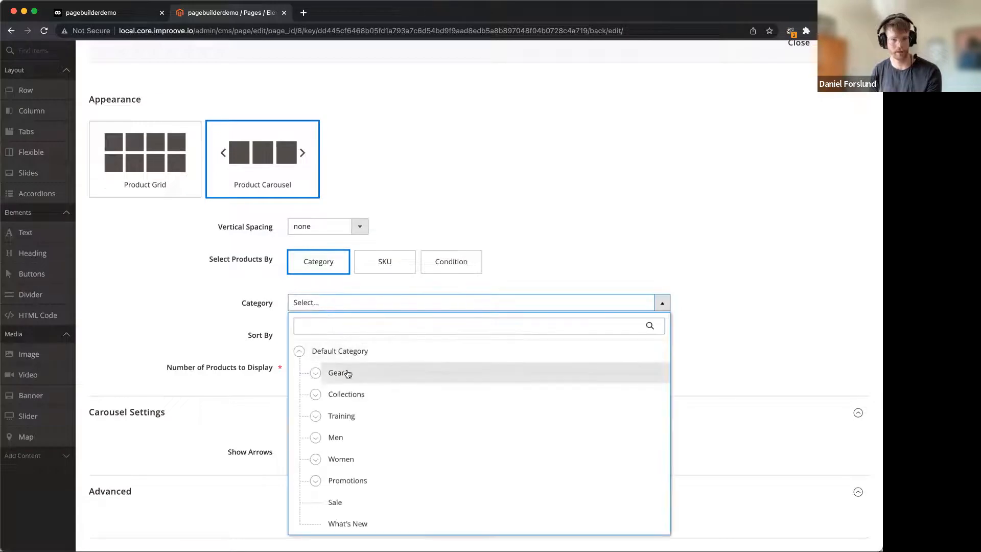
{"action": "left_click", "coordinate": [315, 460]}
{"action": "left_click", "coordinate": [353, 483]}
{"action": "left_click", "coordinate": [845, 43]}
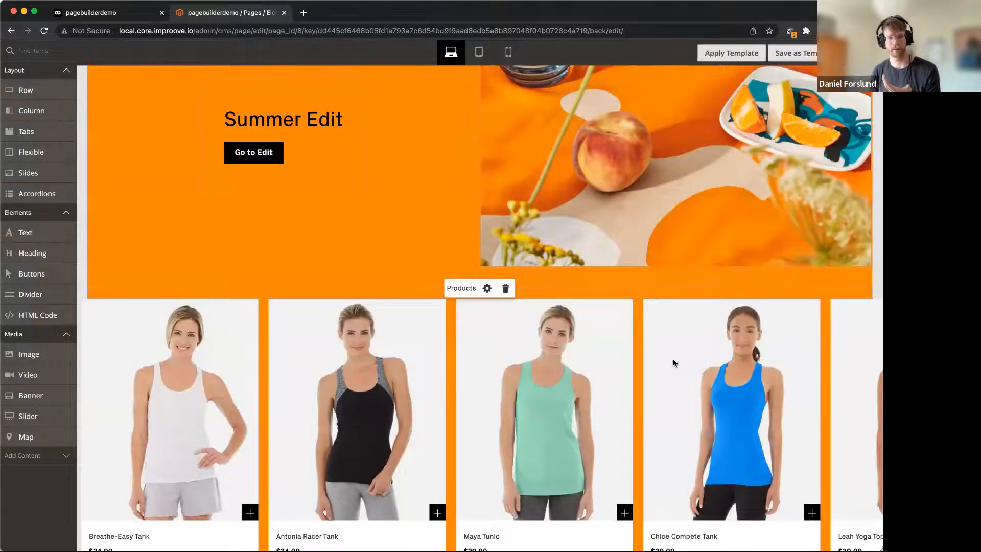
Step: Check the Summer Edit section and move through the products in its carousel
{"action": "scroll", "coordinate": [673, 358], "scroll_direction": "down", "scroll_amount": 3}
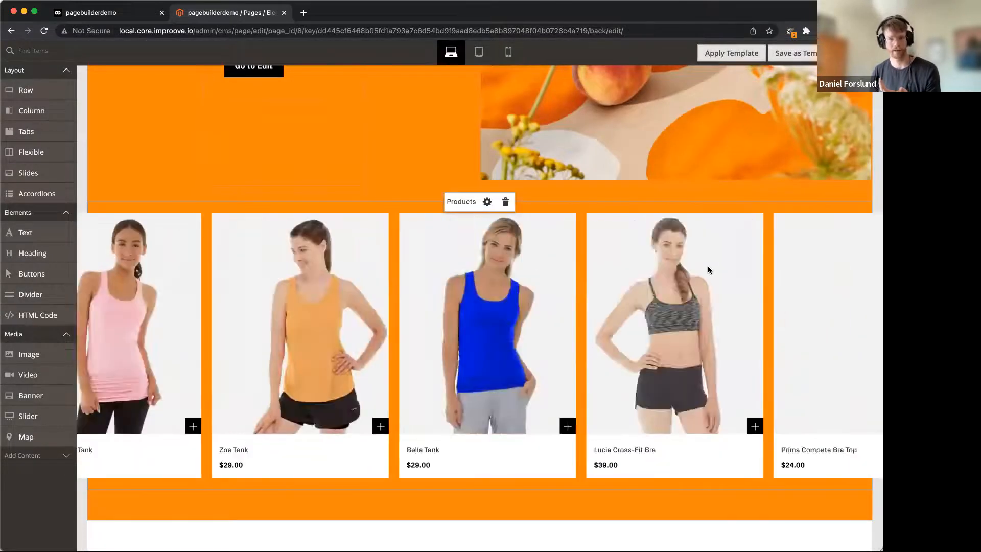
{"action": "scroll", "coordinate": [562, 230], "scroll_direction": "up", "scroll_amount": 10}
{"action": "scroll", "coordinate": [498, 307], "scroll_direction": "down", "scroll_amount": 2}
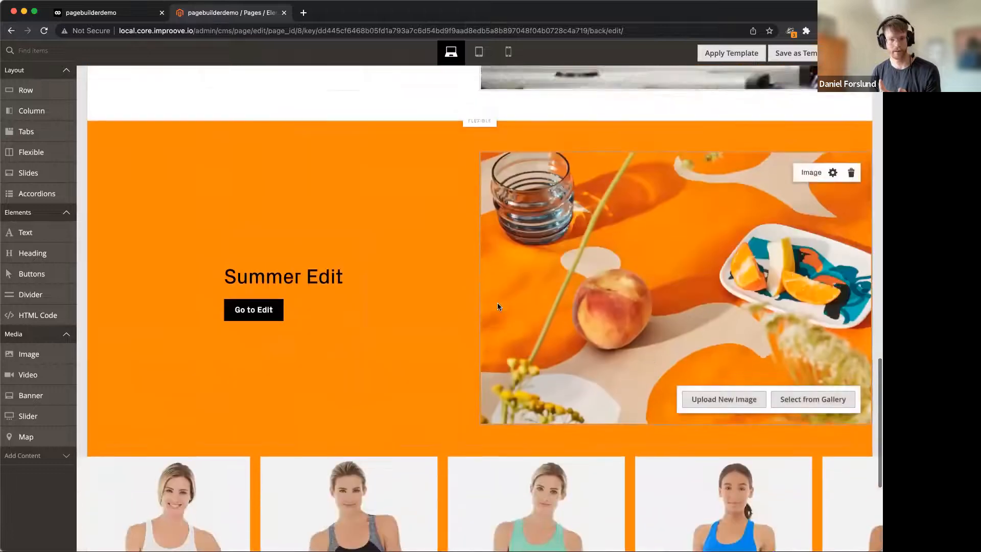
{"action": "scroll", "coordinate": [648, 337], "scroll_direction": "down", "scroll_amount": 1}
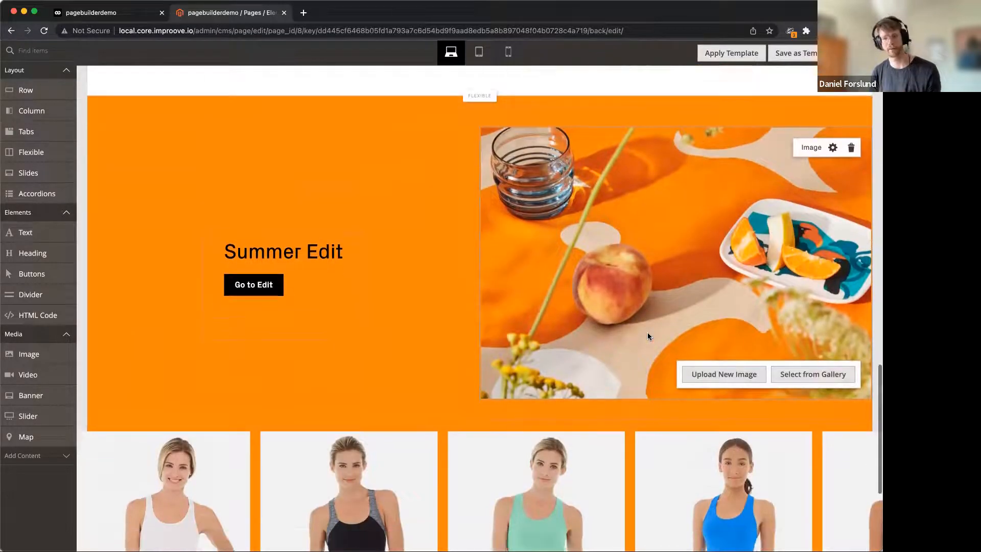
{"action": "scroll", "coordinate": [647, 336], "scroll_direction": "down", "scroll_amount": 1}
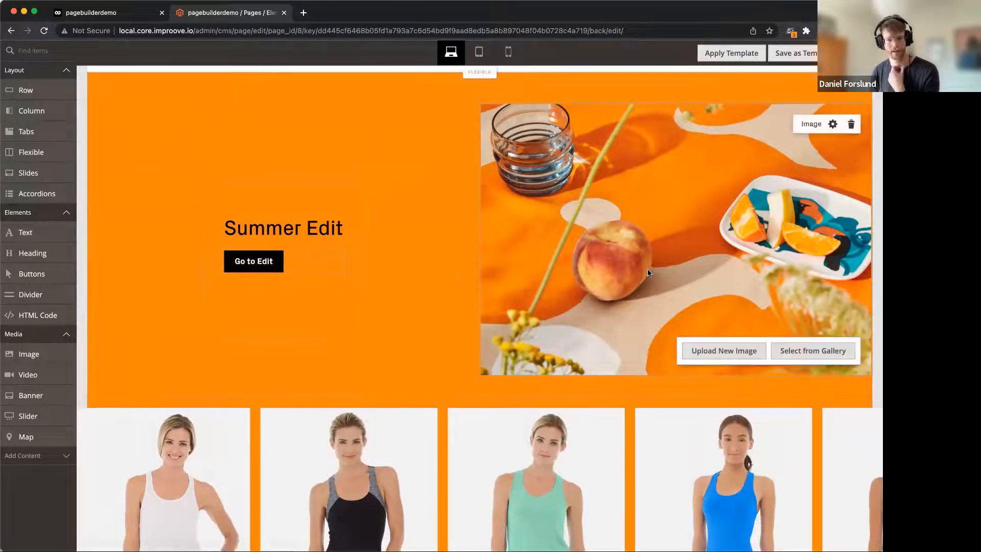
{"action": "scroll", "coordinate": [647, 274], "scroll_direction": "down", "scroll_amount": 6}
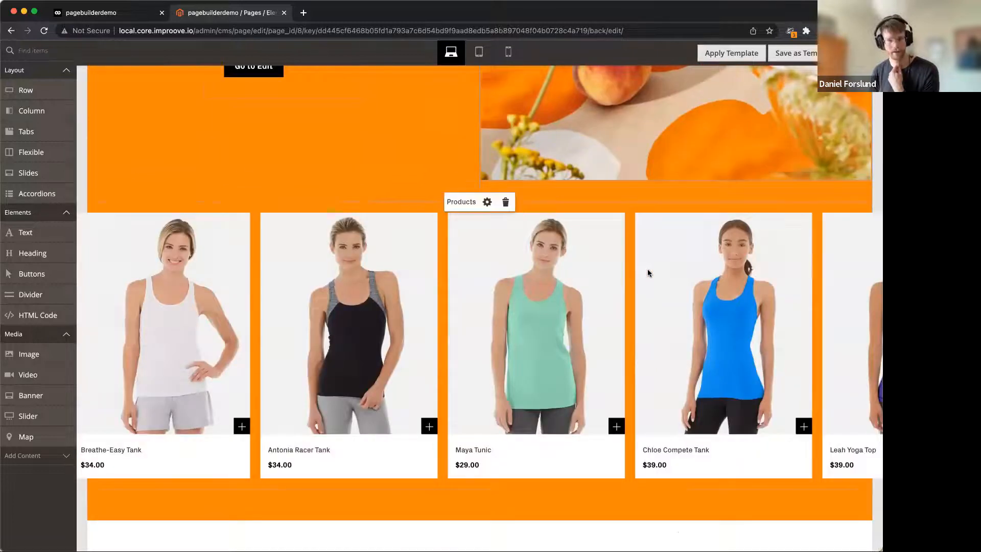
Step: Open the settings of the image in the first column and expand its Hotspots section
{"action": "scroll", "coordinate": [648, 274], "scroll_direction": "up", "scroll_amount": 20}
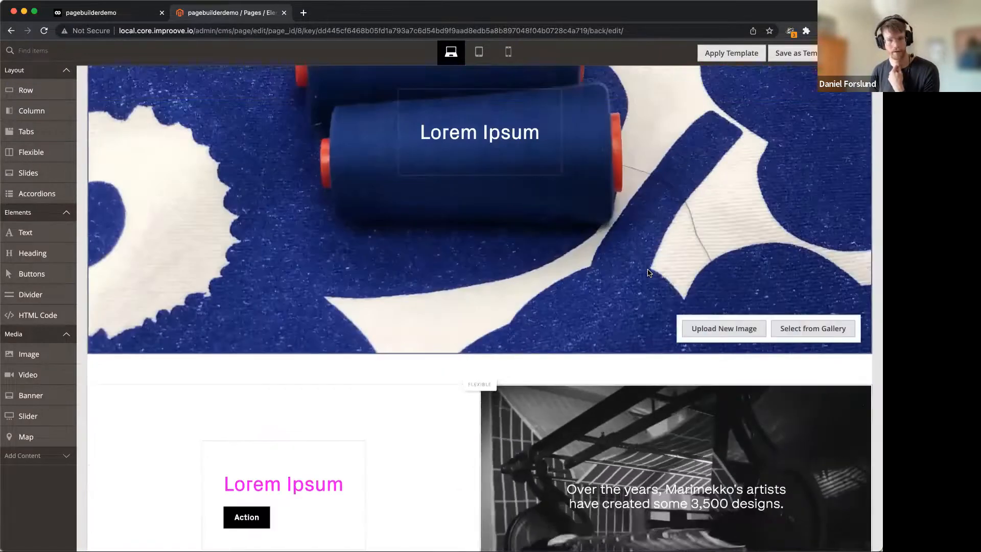
{"action": "scroll", "coordinate": [648, 273], "scroll_direction": "up", "scroll_amount": 10}
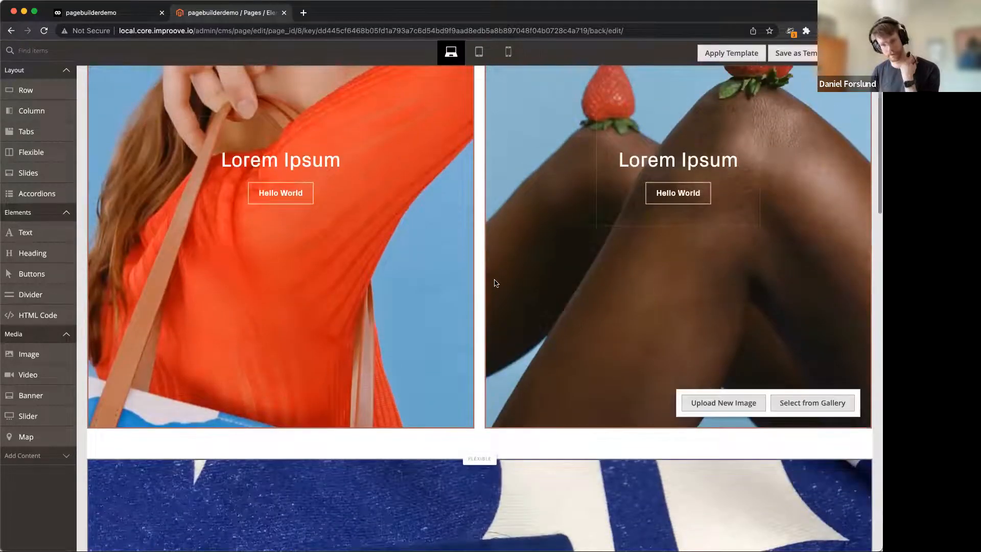
{"action": "scroll", "coordinate": [496, 282], "scroll_direction": "up", "scroll_amount": 3}
{"action": "mouse_move", "coordinate": [434, 105]}
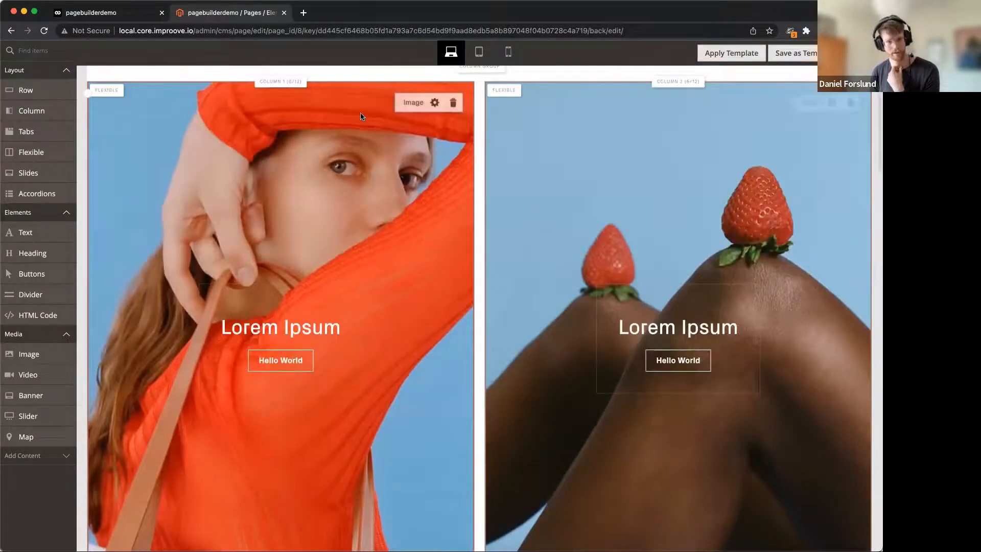
{"action": "left_click", "coordinate": [435, 103]}
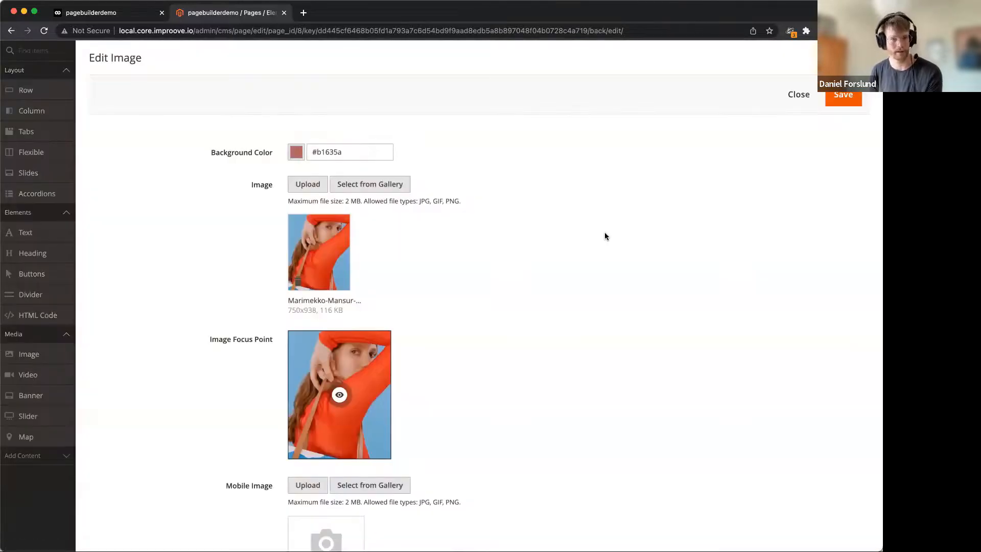
{"action": "scroll", "coordinate": [587, 306], "scroll_direction": "down", "scroll_amount": 8}
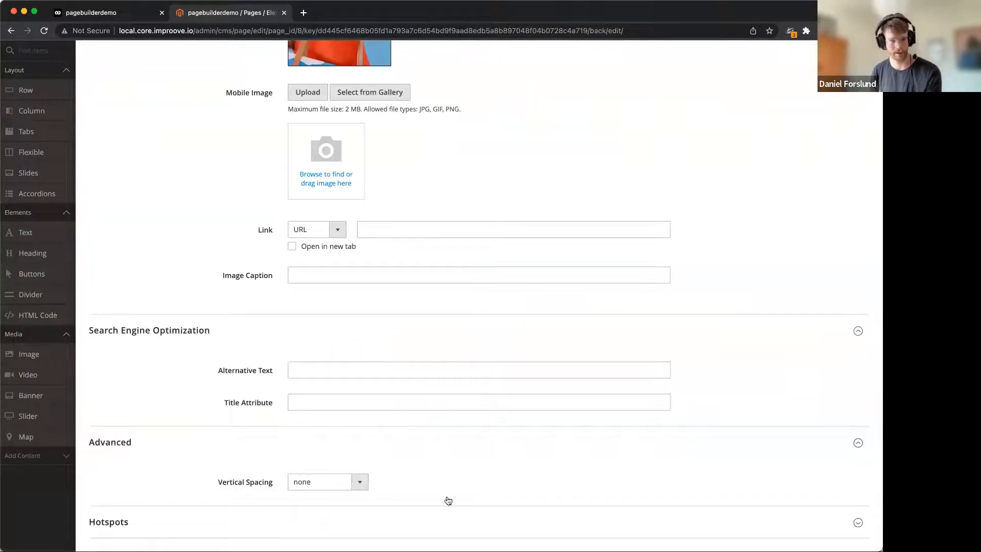
{"action": "left_click", "coordinate": [146, 521]}
Step: Add a hotspot to the image and place its marker on the bag strap
{"action": "scroll", "coordinate": [210, 473], "scroll_direction": "down", "scroll_amount": 8}
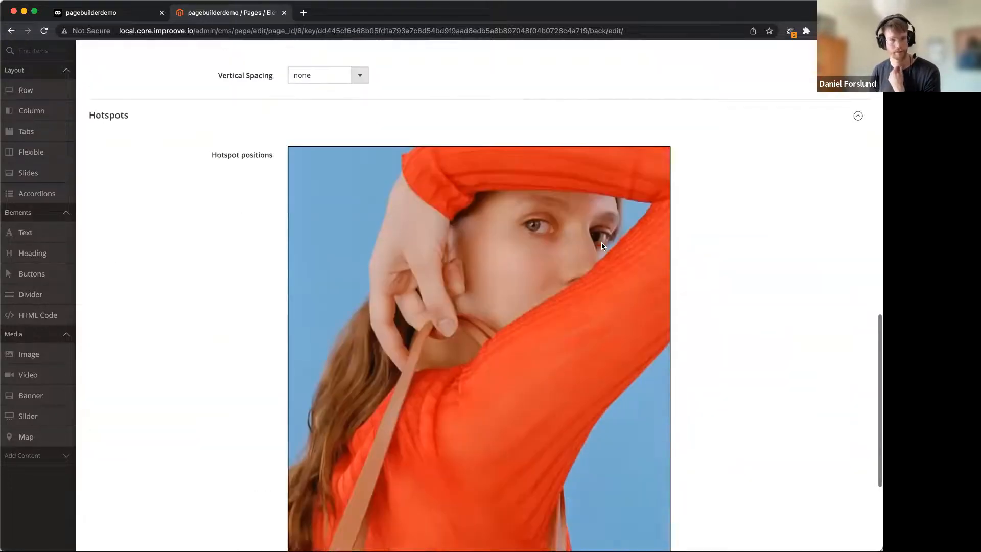
{"action": "scroll", "coordinate": [705, 223], "scroll_direction": "down", "scroll_amount": 4}
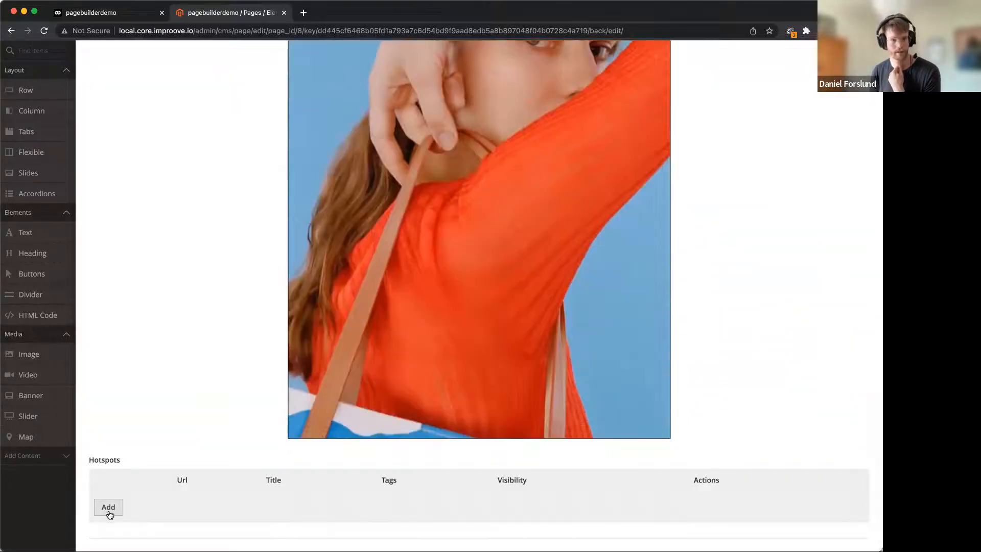
{"action": "left_click", "coordinate": [108, 507]}
{"action": "scroll", "coordinate": [275, 367], "scroll_direction": "down", "scroll_amount": 1}
{"action": "mouse_move", "coordinate": [479, 171]}
{"action": "left_mouse_down"}
{"action": "mouse_move", "coordinate": [408, 214]}
{"action": "mouse_move", "coordinate": [371, 260]}
{"action": "left_mouse_up"}
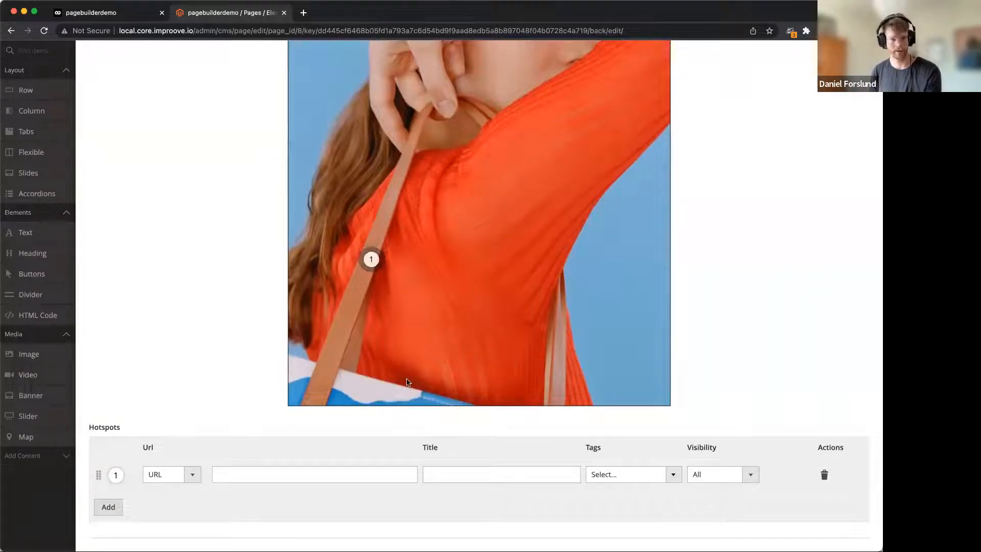
Step: Look through the link types available for hotspot 1
{"action": "left_click", "coordinate": [198, 480]}
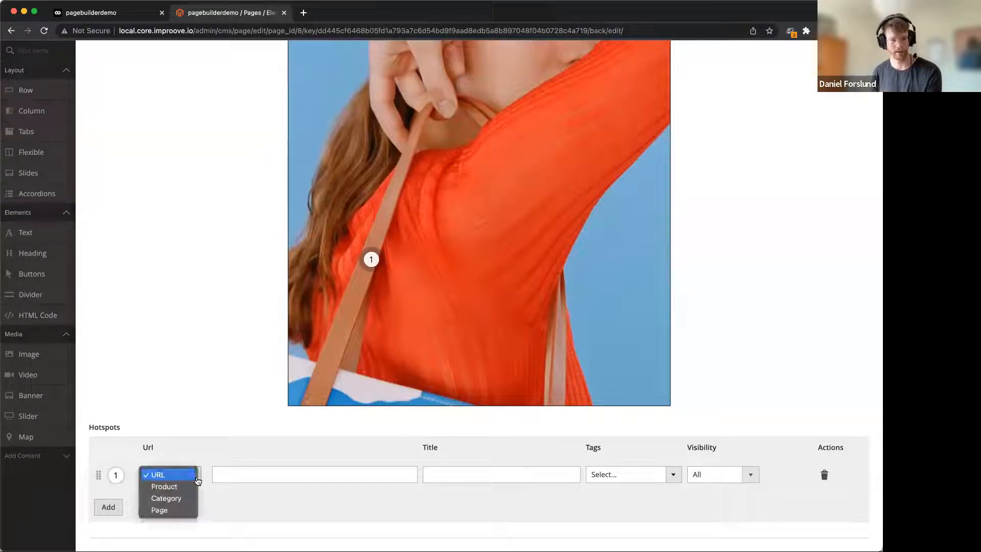
{"action": "left_click", "coordinate": [182, 502]}
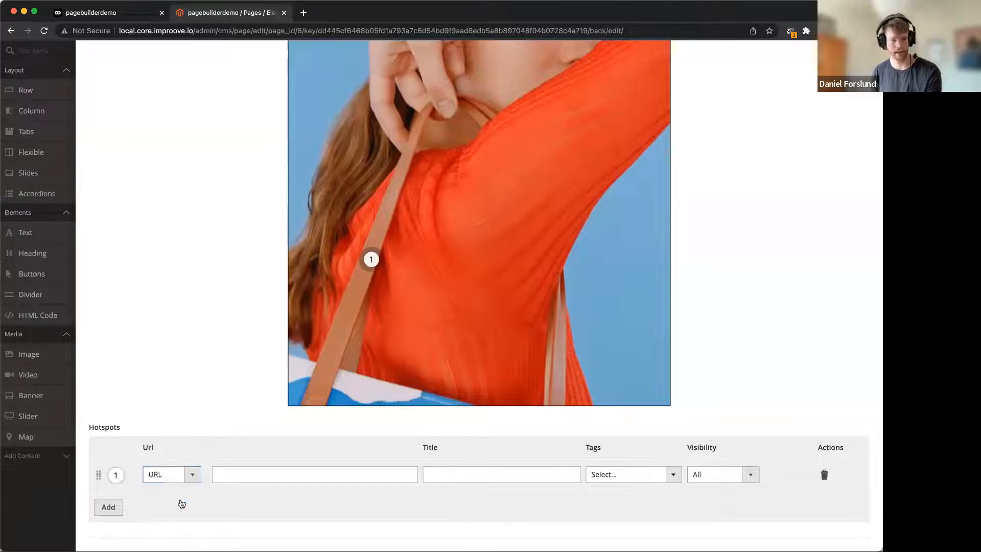
Step: Link hotspot 1 to the product Wayfarer Messenger Bag, found by searching for "bag", and save the image settings
{"action": "left_click", "coordinate": [192, 475]}
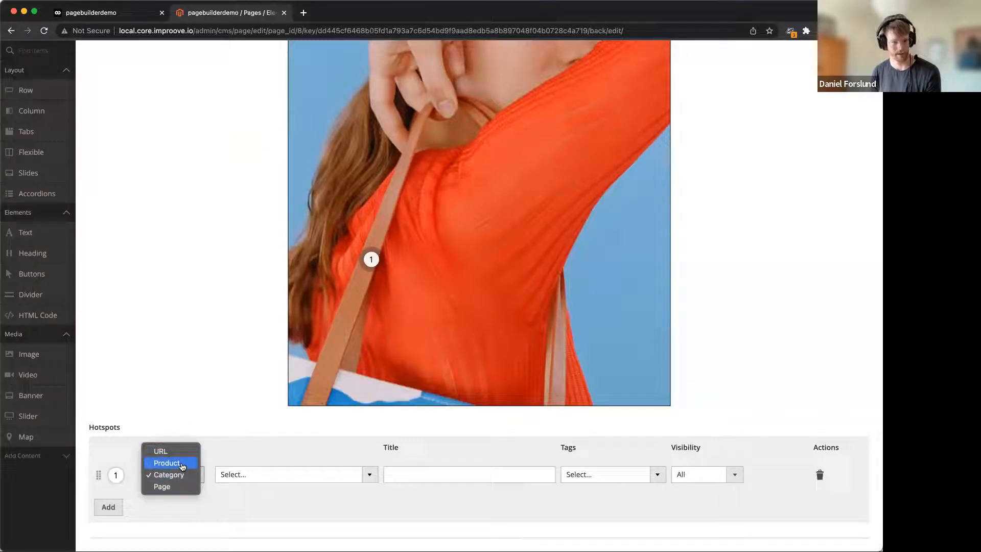
{"action": "left_click", "coordinate": [182, 466]}
{"action": "left_click", "coordinate": [300, 474]}
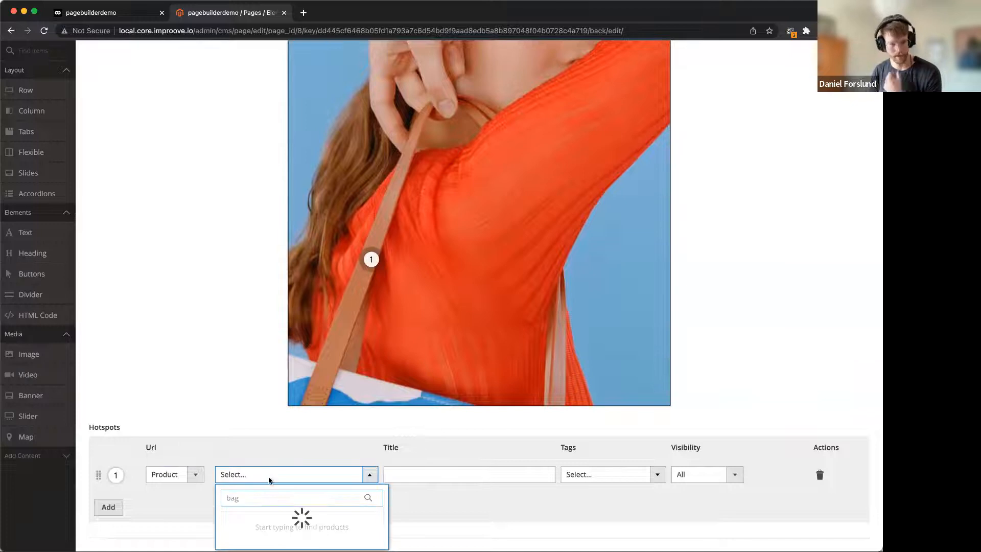
{"action": "scroll", "coordinate": [262, 438], "scroll_direction": "down", "scroll_amount": 3}
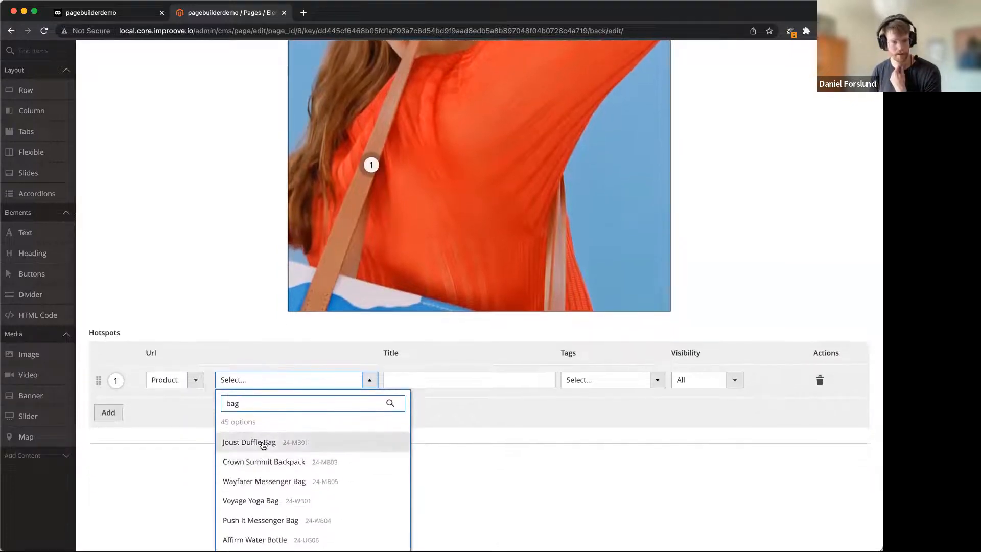
{"action": "left_click", "coordinate": [262, 481]}
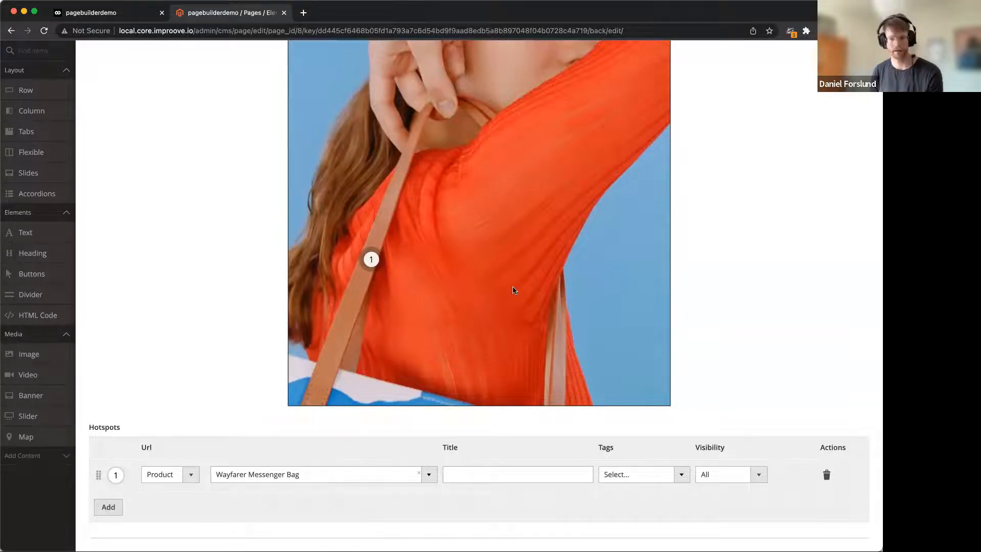
{"action": "scroll", "coordinate": [513, 290], "scroll_direction": "up", "scroll_amount": 18}
{"action": "left_click", "coordinate": [838, 97]}
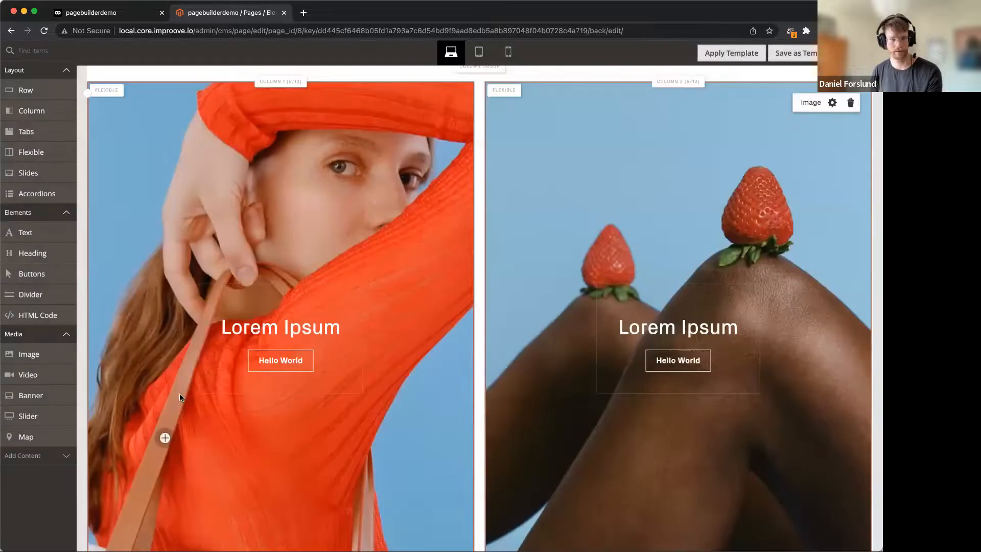
Step: Open the hotspot on the bag strap to preview its product card, and close it again
{"action": "scroll", "coordinate": [158, 264], "scroll_direction": "down", "scroll_amount": 3}
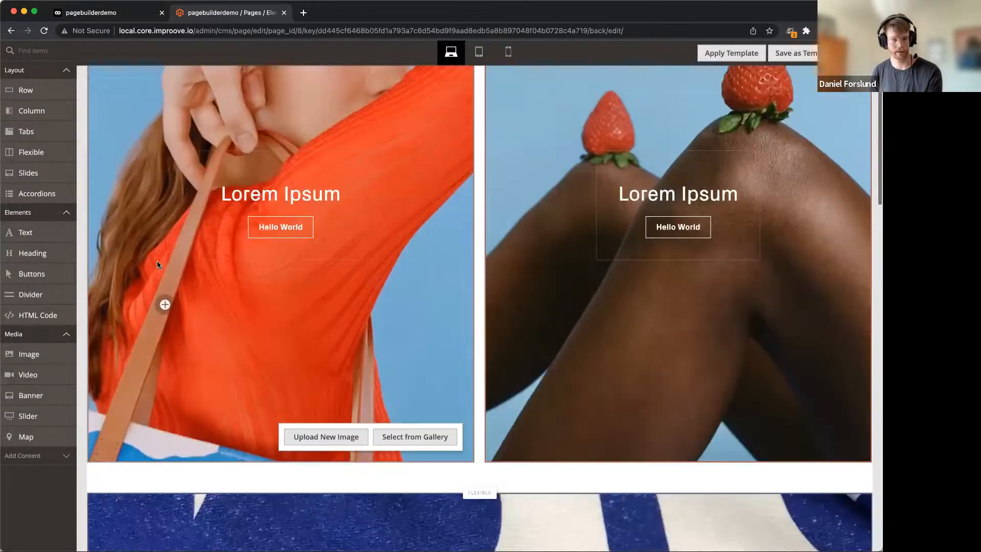
{"action": "left_click", "coordinate": [164, 306]}
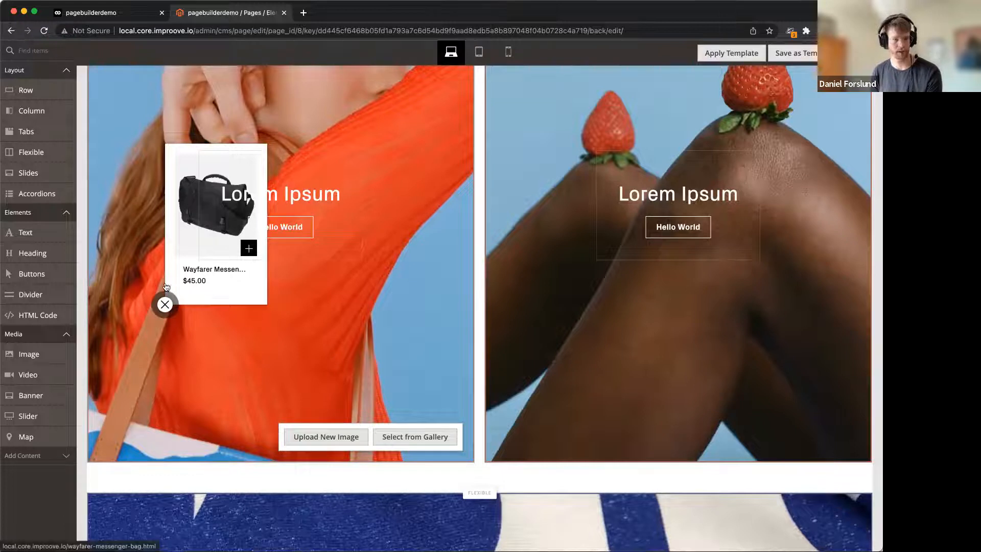
{"action": "left_click", "coordinate": [164, 304]}
{"action": "scroll", "coordinate": [590, 343], "scroll_direction": "up", "scroll_amount": 3}
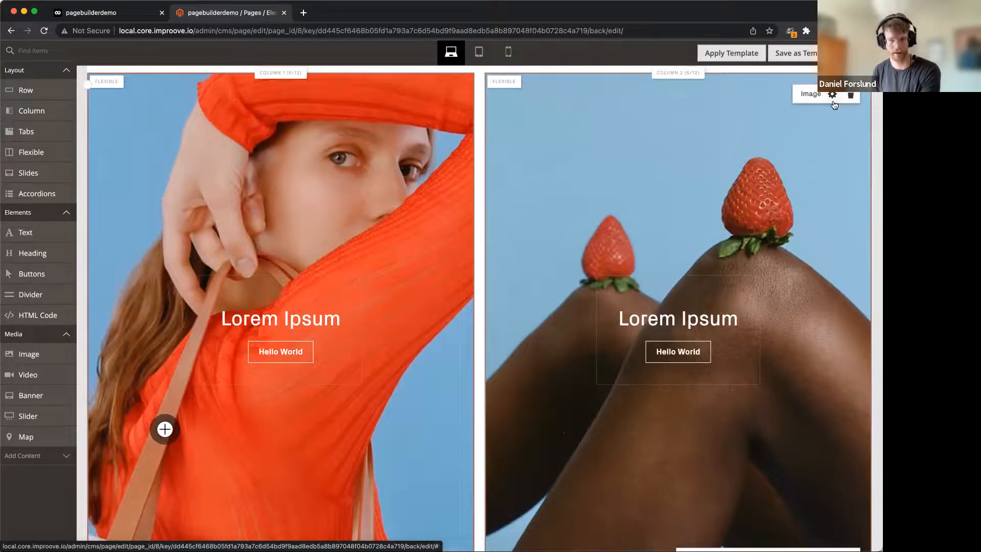
Step: Add a Category-type hotspot to the image of the blue thread spools and place its marker at the upper spool's left end
{"action": "scroll", "coordinate": [686, 258], "scroll_direction": "down", "scroll_amount": 10}
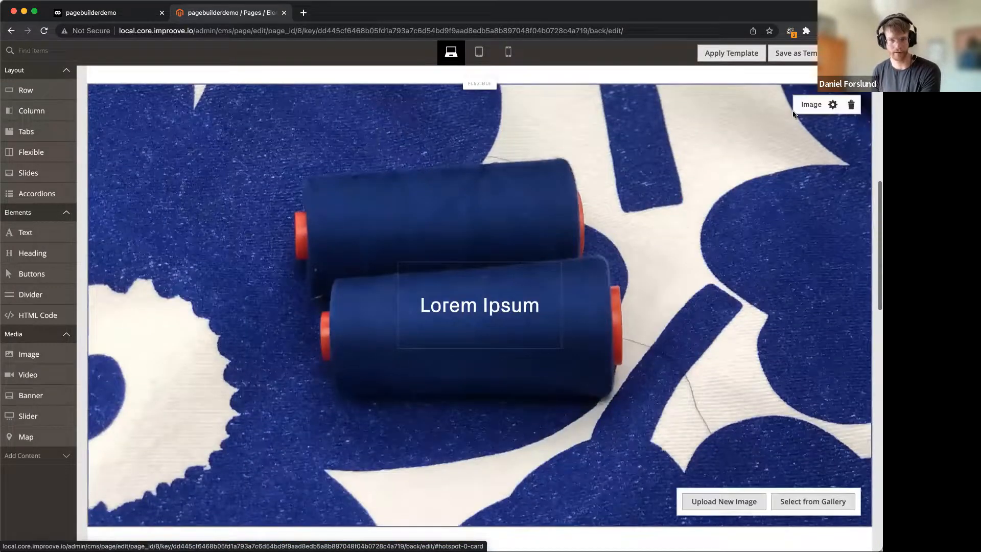
{"action": "left_click", "coordinate": [833, 104]}
{"action": "scroll", "coordinate": [465, 404], "scroll_direction": "down", "scroll_amount": 10}
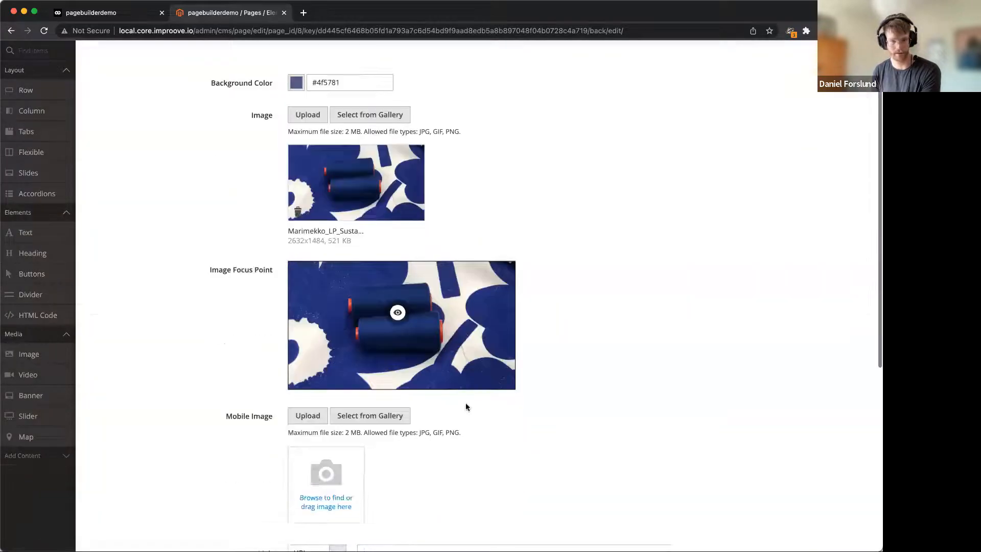
{"action": "scroll", "coordinate": [153, 500], "scroll_direction": "down", "scroll_amount": 8}
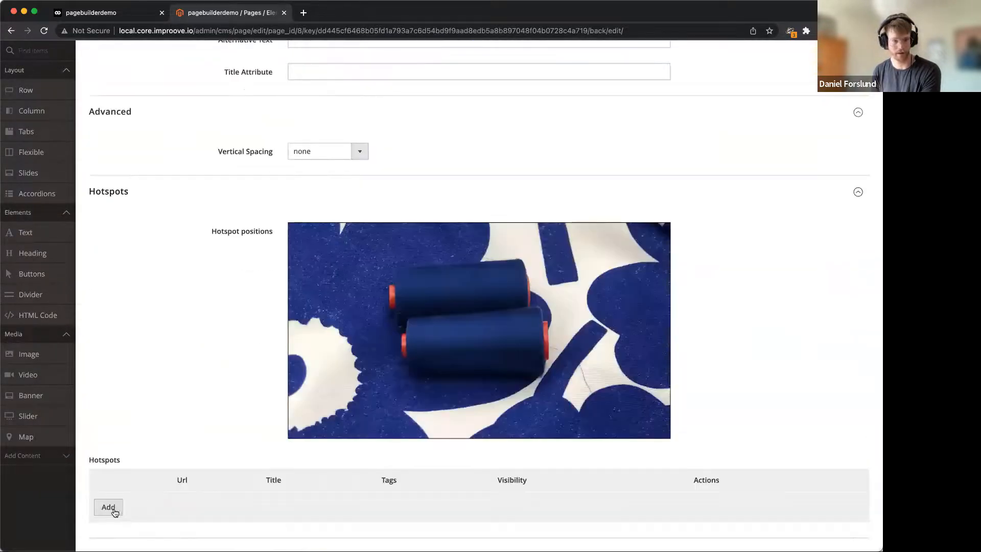
{"action": "left_click", "coordinate": [108, 506]}
{"action": "left_click", "coordinate": [179, 506]}
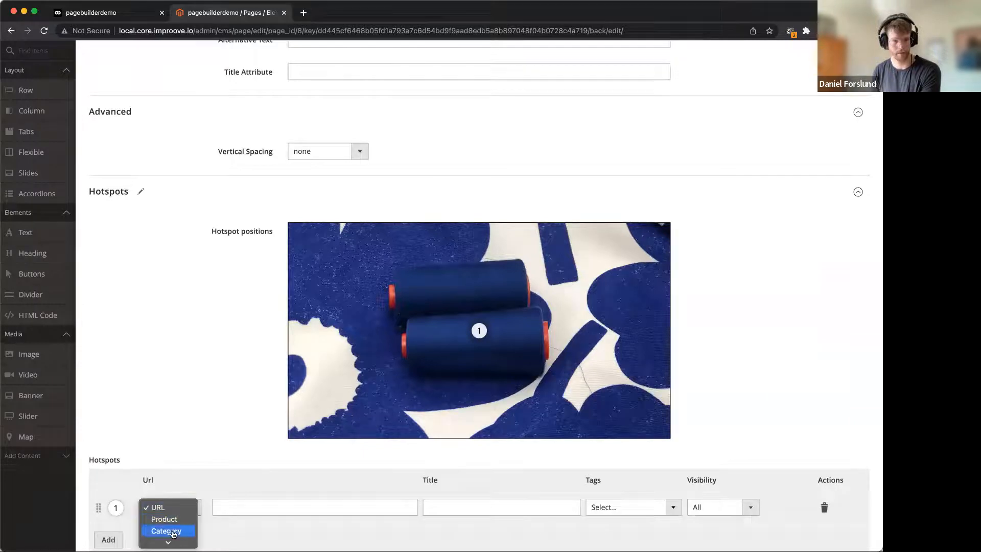
{"action": "left_click", "coordinate": [166, 531]}
{"action": "mouse_move", "coordinate": [475, 330]}
{"action": "left_mouse_down"}
{"action": "mouse_move", "coordinate": [493, 292]}
{"action": "mouse_move", "coordinate": [526, 266]}
{"action": "mouse_move", "coordinate": [399, 273]}
{"action": "left_mouse_up"}
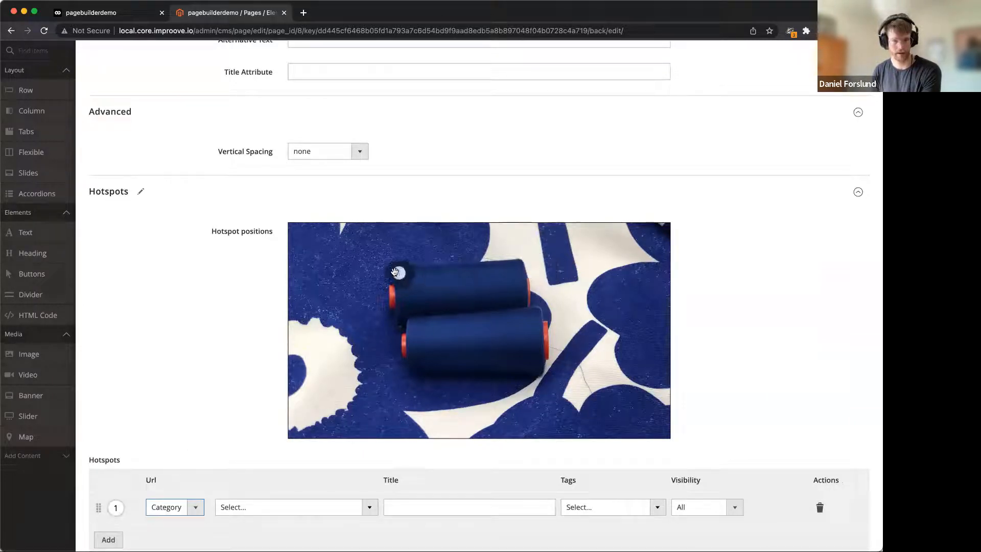
Step: Choose the Gear category as the hotspot's link target and save the image settings
{"action": "left_click", "coordinate": [314, 509]}
{"action": "scroll", "coordinate": [331, 510], "scroll_direction": "down", "scroll_amount": 4}
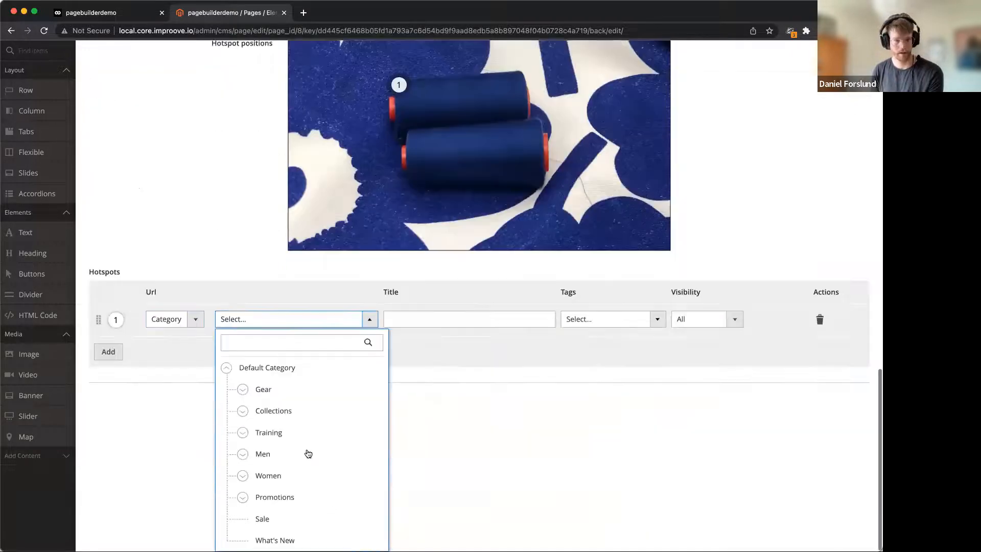
{"action": "left_click", "coordinate": [301, 388]}
{"action": "scroll", "coordinate": [768, 255], "scroll_direction": "up", "scroll_amount": 10}
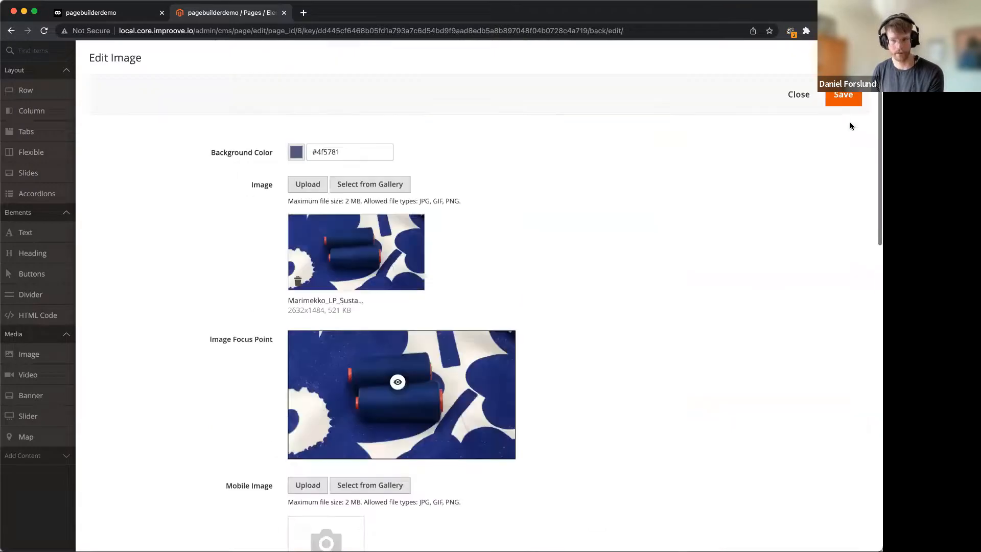
{"action": "left_click", "coordinate": [843, 96]}
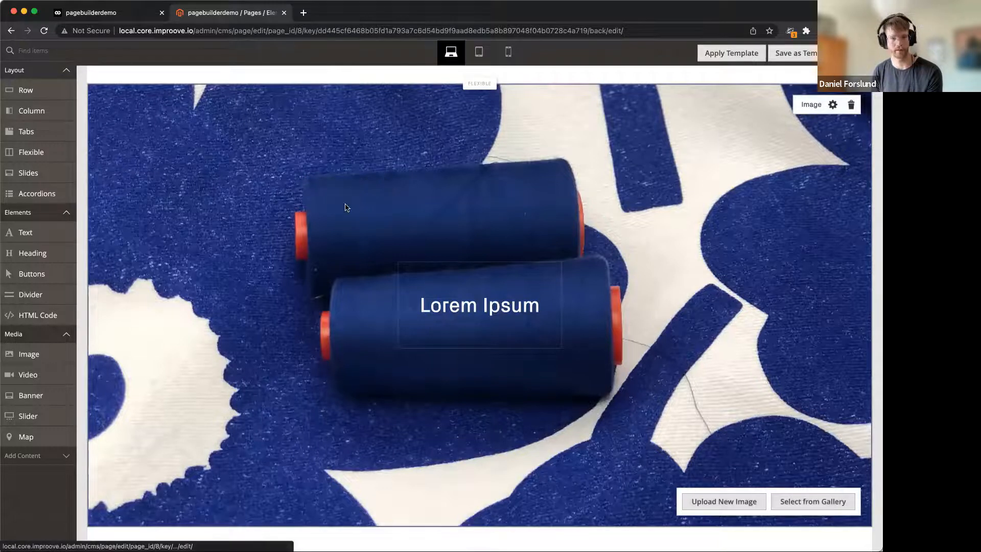
Step: Look over the page's lower sections, leave the full-screen Page Builder editor and save the page
{"action": "scroll", "coordinate": [542, 211], "scroll_direction": "down", "scroll_amount": 2}
{"action": "scroll", "coordinate": [541, 210], "scroll_direction": "down", "scroll_amount": 15}
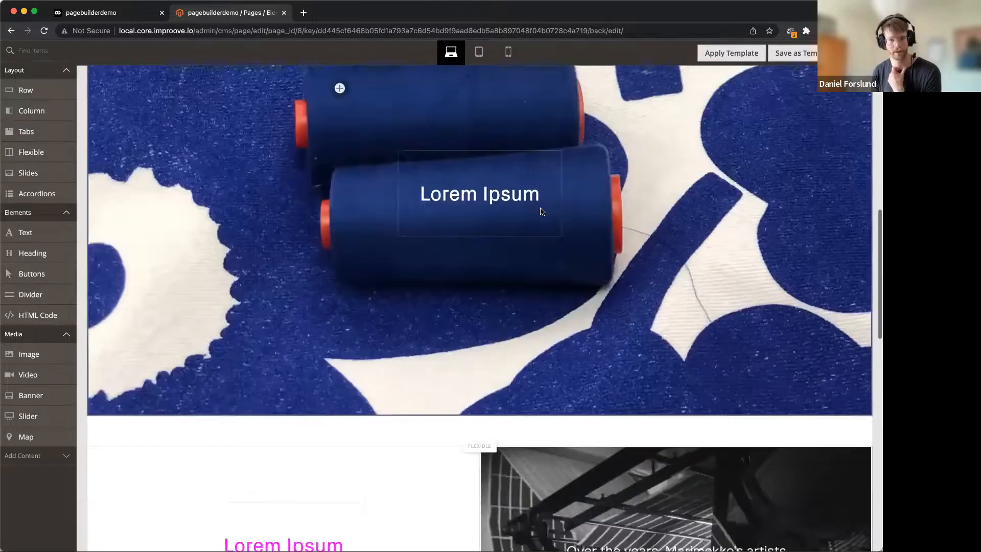
{"action": "scroll", "coordinate": [540, 207], "scroll_direction": "up", "scroll_amount": 12}
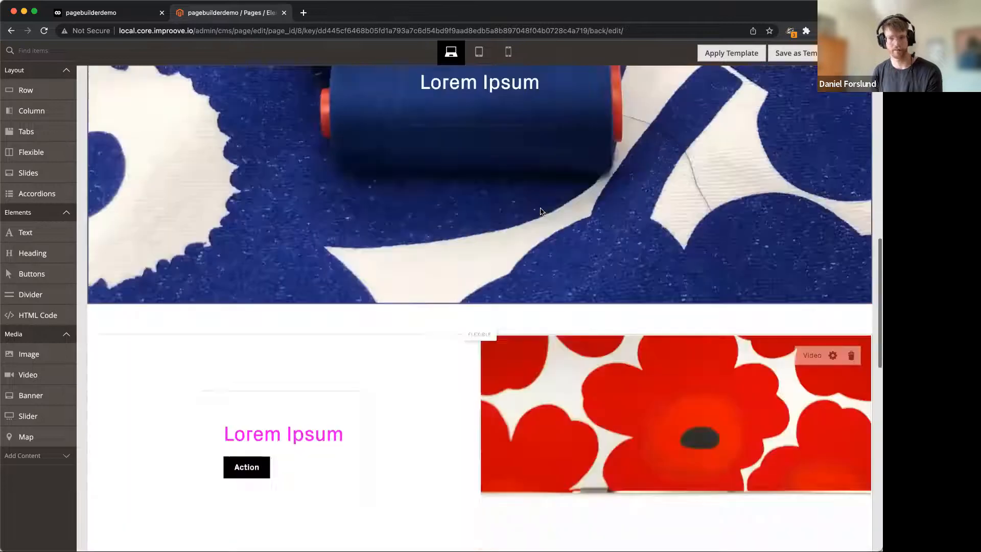
{"action": "left_click", "coordinate": [865, 53]}
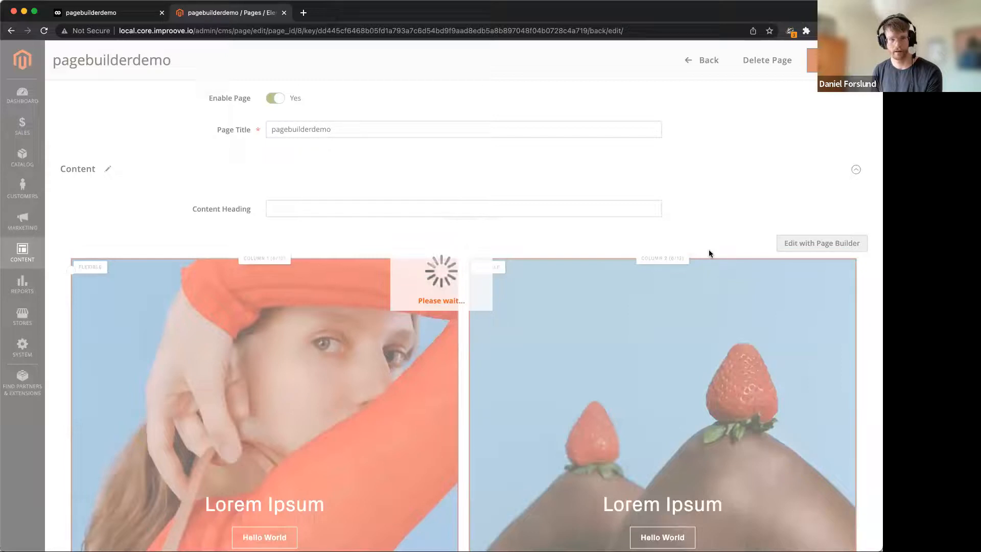
Step: Switch to the pagebuilderdemo storefront page and reload it to show the saved content
{"action": "left_click", "coordinate": [116, 14]}
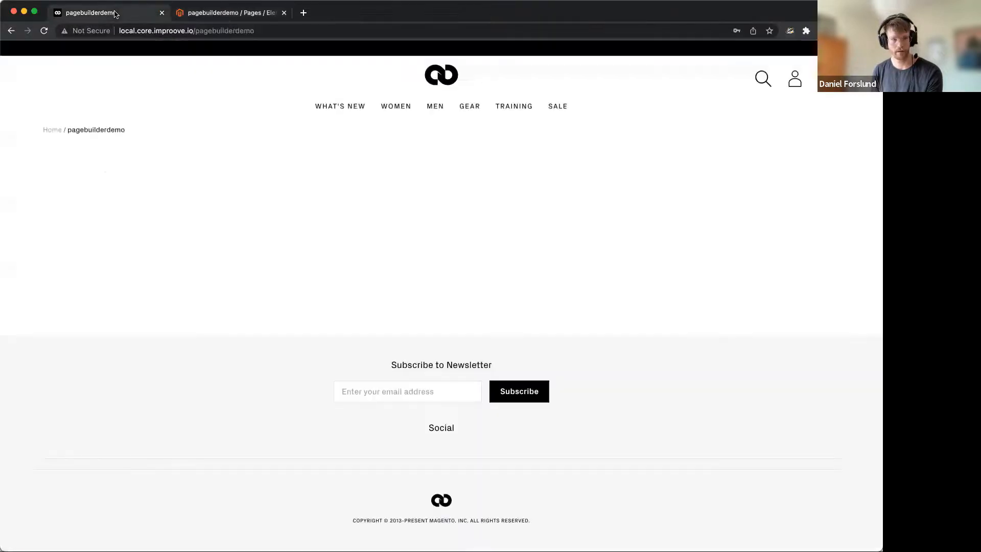
{"action": "left_click", "coordinate": [176, 16]}
{"action": "left_click", "coordinate": [116, 15]}
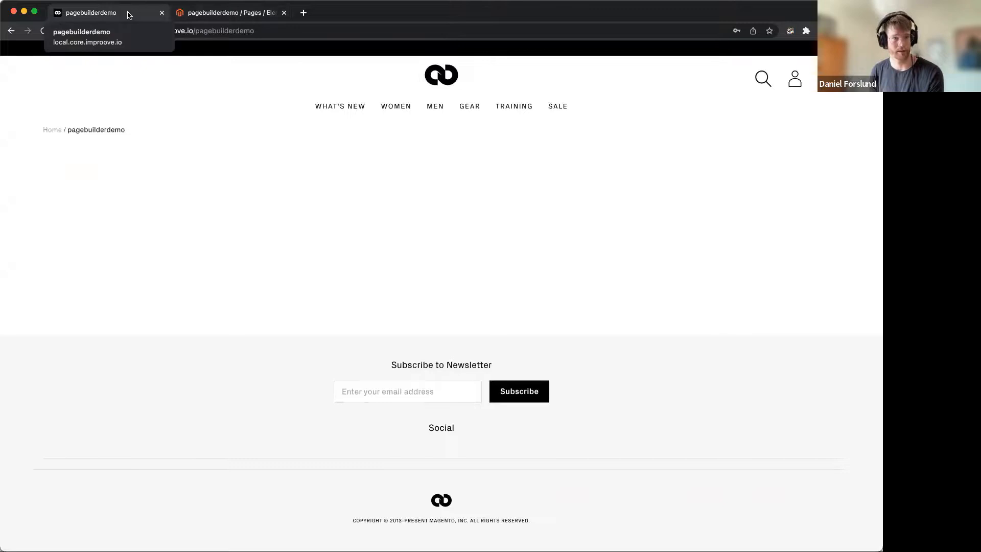
{"action": "key", "text": "super+r"}
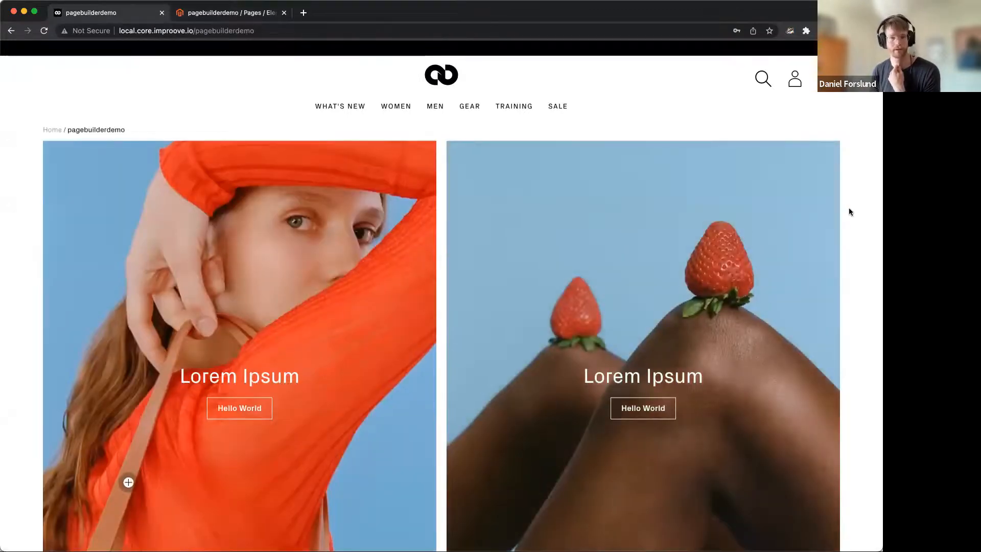
Step: Test the hotspots on the bag strap and on the upper thread spool in the storefront page
{"action": "scroll", "coordinate": [849, 211], "scroll_direction": "down", "scroll_amount": 5}
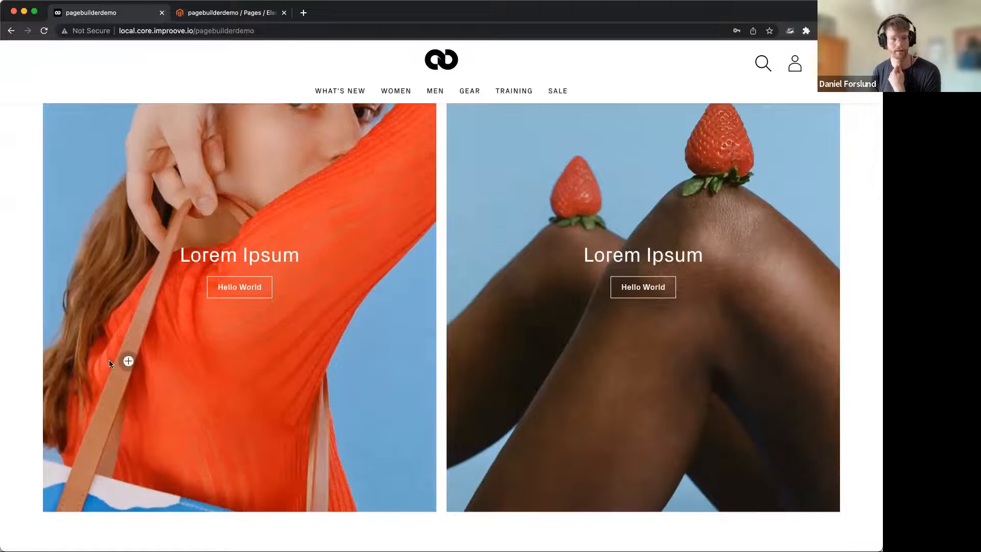
{"action": "left_click", "coordinate": [128, 361]}
{"action": "key", "text": "super+r"}
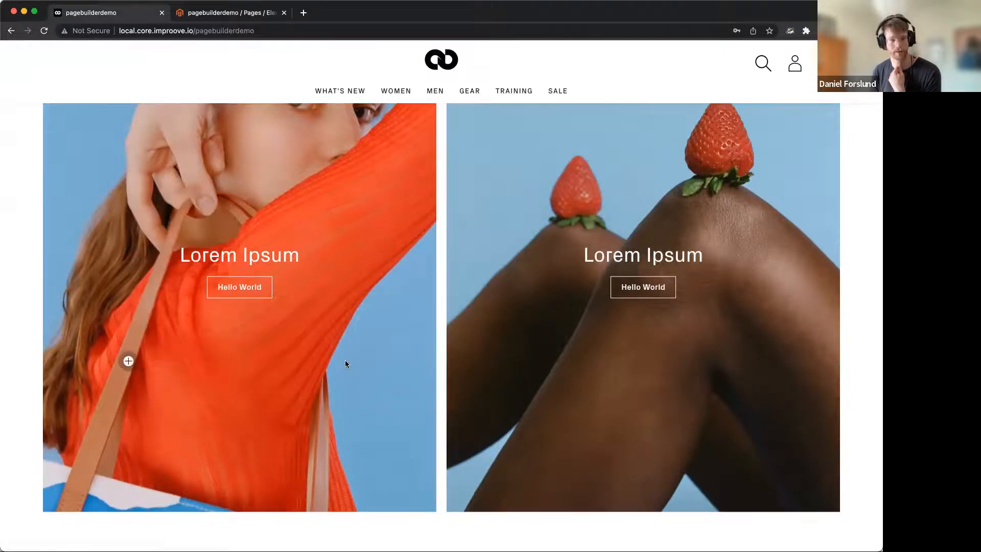
{"action": "scroll", "coordinate": [345, 363], "scroll_direction": "down", "scroll_amount": 10}
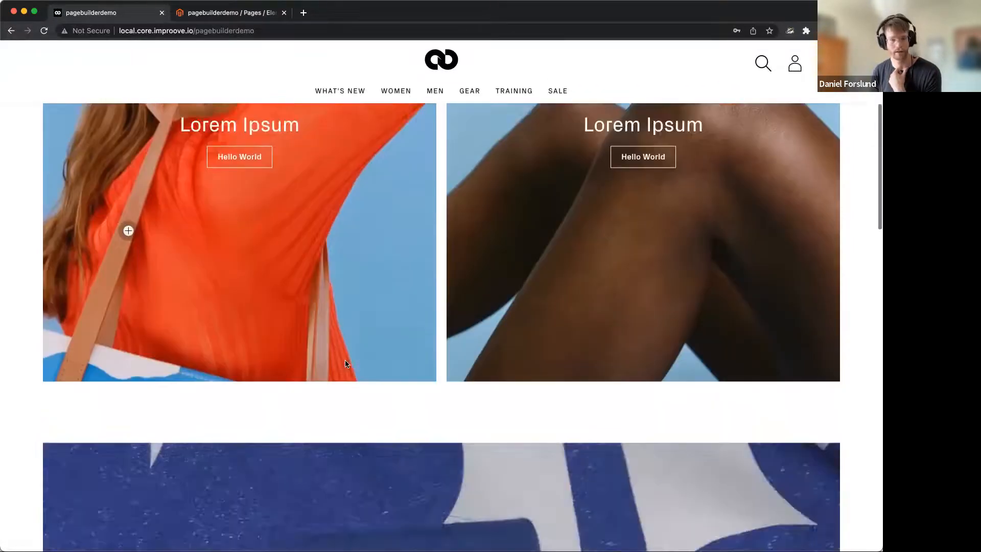
{"action": "left_click", "coordinate": [299, 192]}
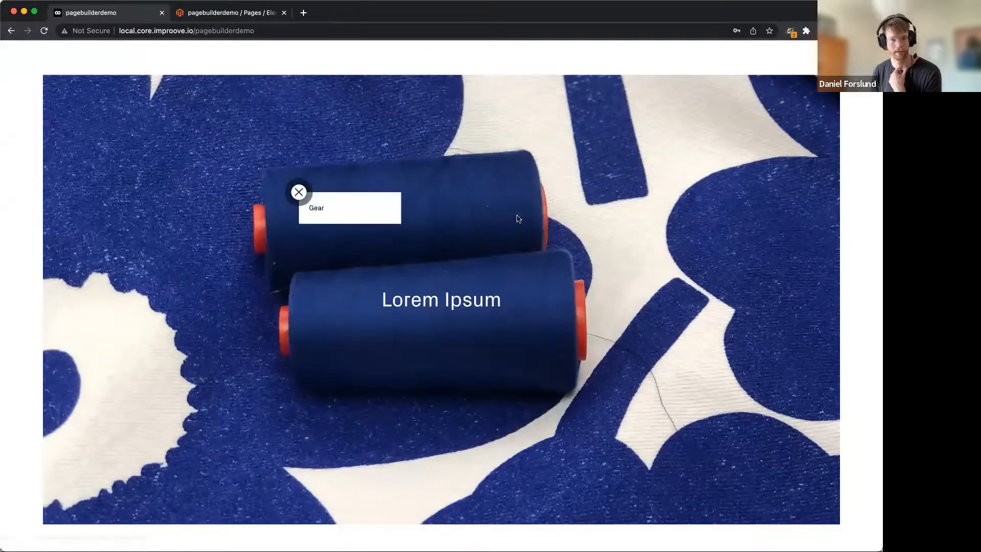
{"action": "left_click", "coordinate": [528, 230]}
Step: Check the video and Summer Edit sections on the storefront, browse the product carousel and return to the page's beginning
{"action": "scroll", "coordinate": [529, 233], "scroll_direction": "down", "scroll_amount": 8}
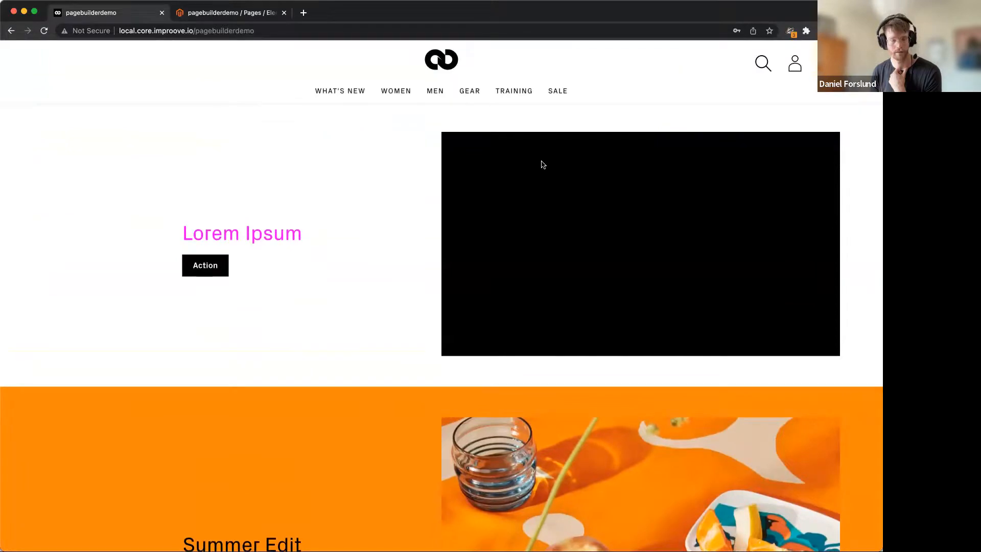
{"action": "scroll", "coordinate": [541, 162], "scroll_direction": "down", "scroll_amount": 7}
{"action": "scroll", "coordinate": [542, 164], "scroll_direction": "down", "scroll_amount": 6}
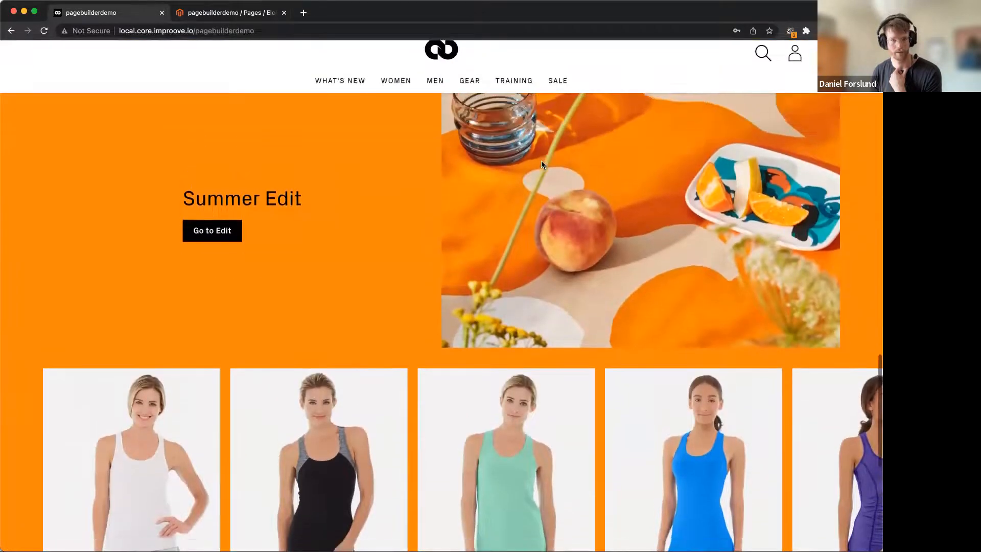
{"action": "scroll", "coordinate": [682, 184], "scroll_direction": "right", "scroll_amount": 15}
{"action": "scroll", "coordinate": [682, 184], "scroll_direction": "left", "scroll_amount": 10}
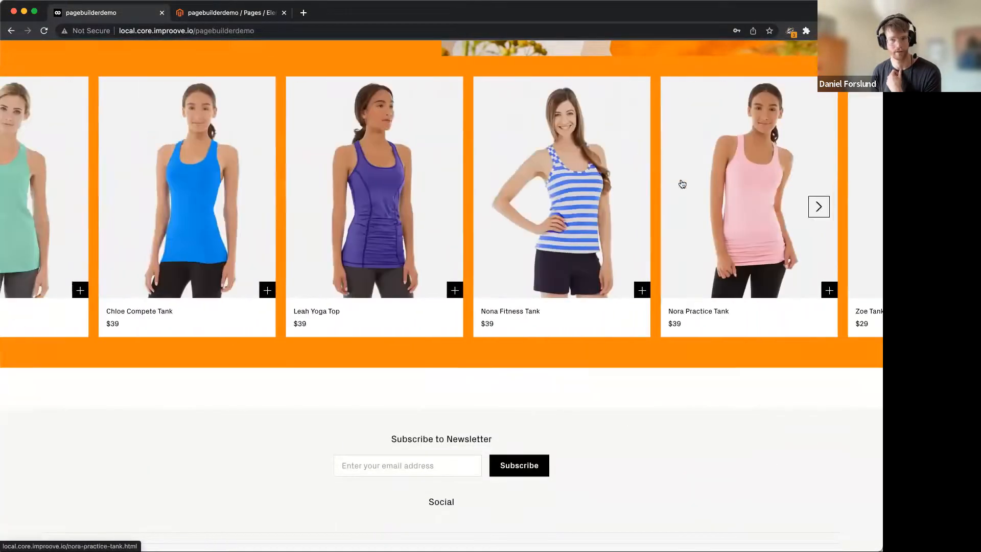
{"action": "scroll", "coordinate": [681, 184], "scroll_direction": "up", "scroll_amount": 6}
{"action": "scroll", "coordinate": [681, 183], "scroll_direction": "up", "scroll_amount": 10}
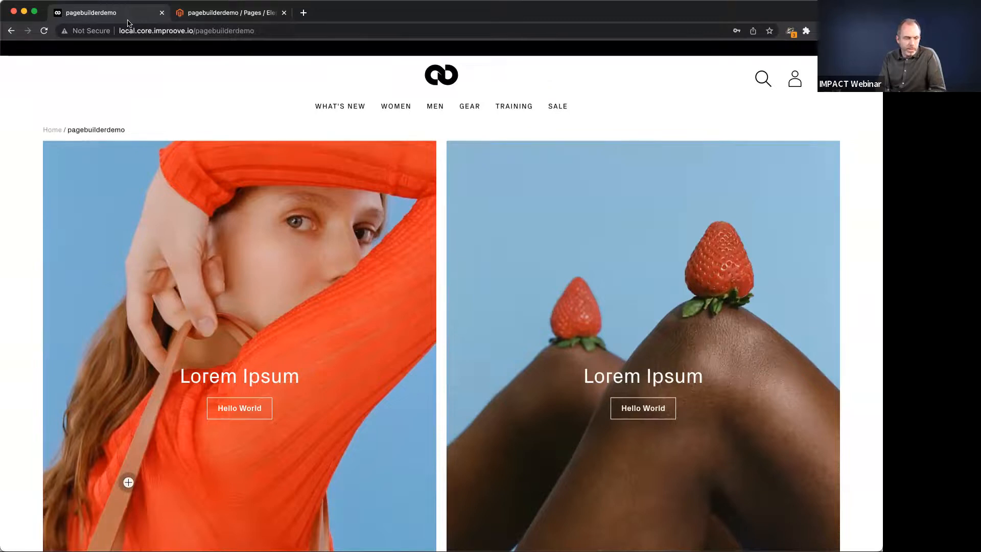
{"action": "left_click", "coordinate": [182, 19]}
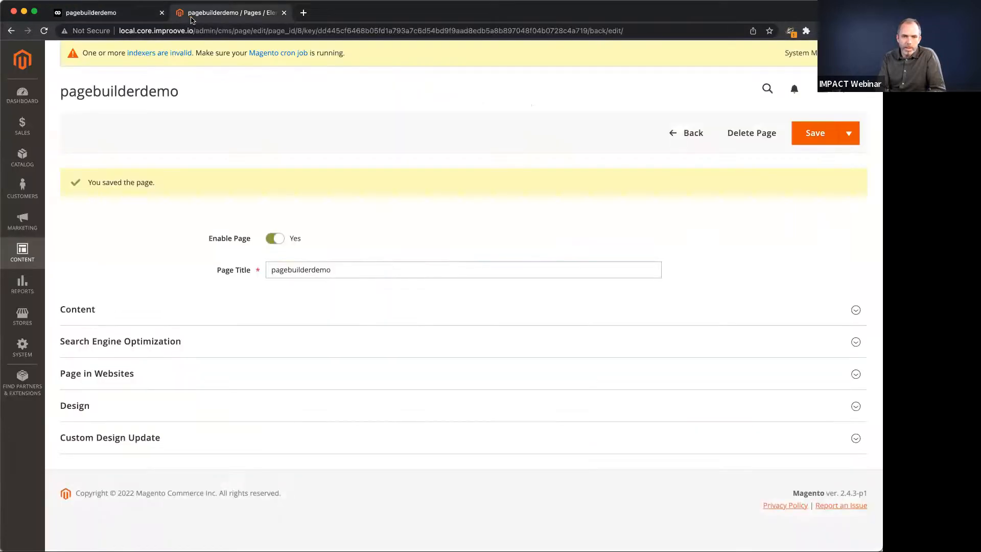
{"action": "left_click", "coordinate": [107, 10]}
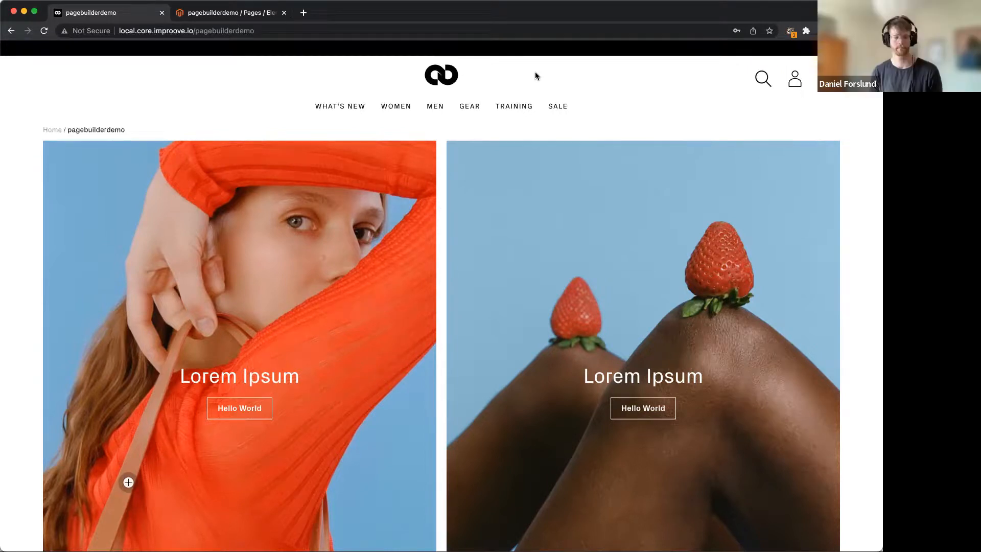
{"action": "scroll", "coordinate": [437, 240], "scroll_direction": "down", "scroll_amount": 2}
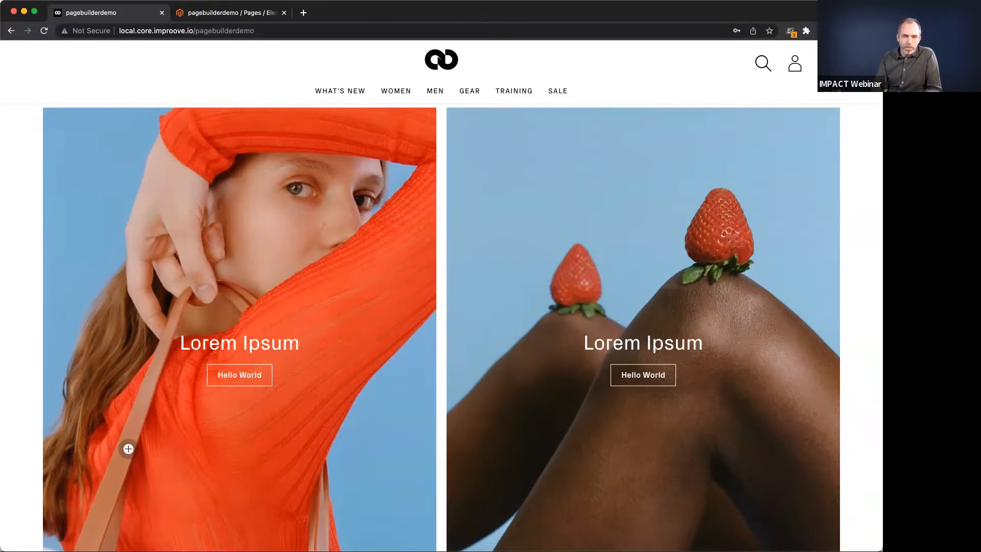
{"action": "key", "text": "super+Tab"}
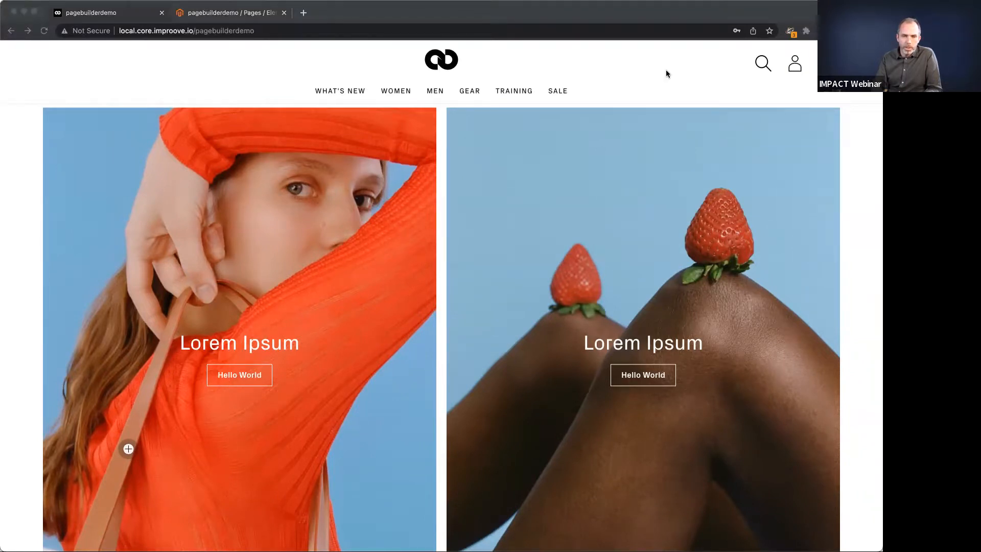